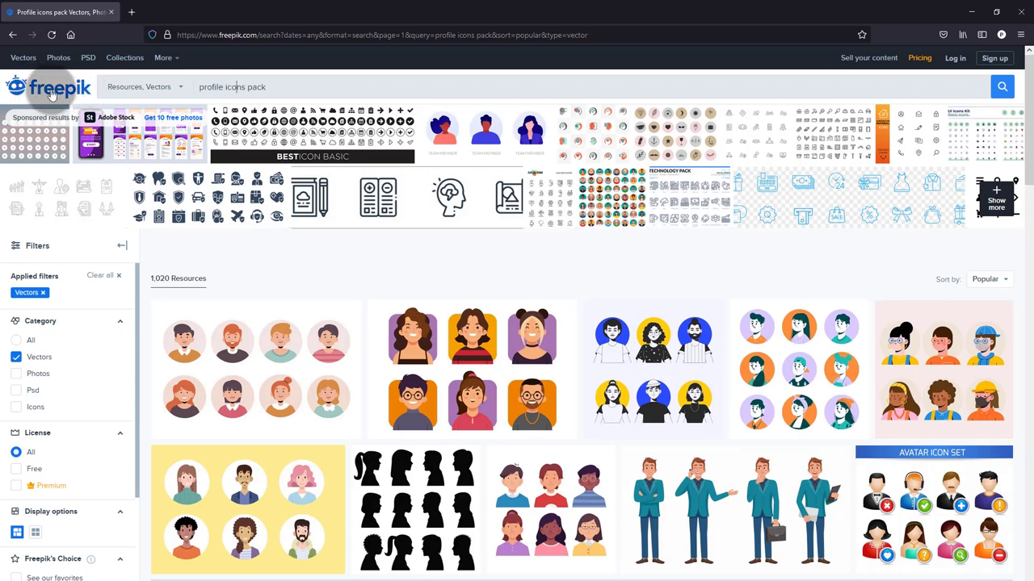
Step: Open the Hand drawn different profile icons pack from the 'profile icons pack' search results
left_click_drag(268, 87, 194, 86)
left_click(267, 86)
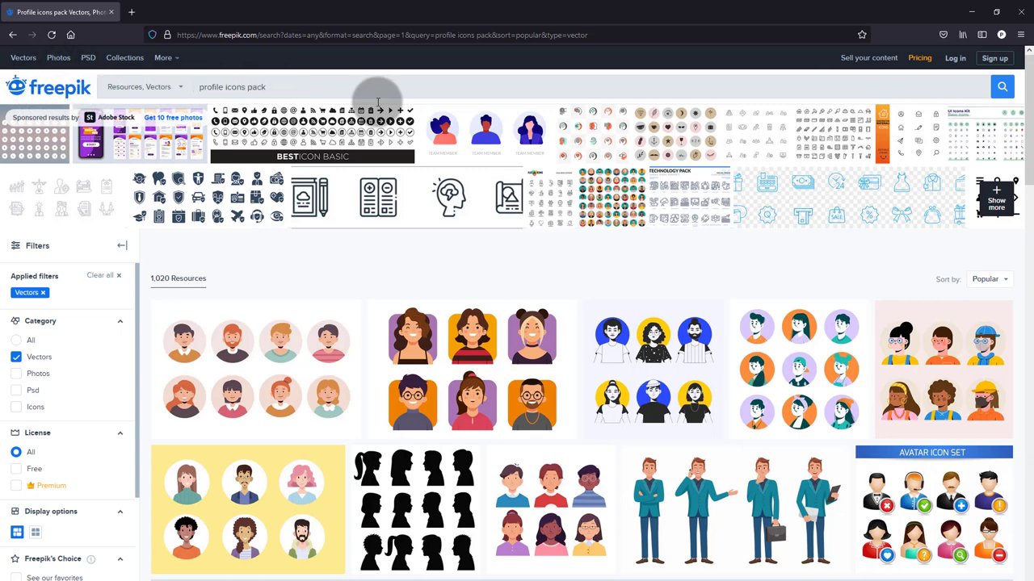
left_click(663, 364)
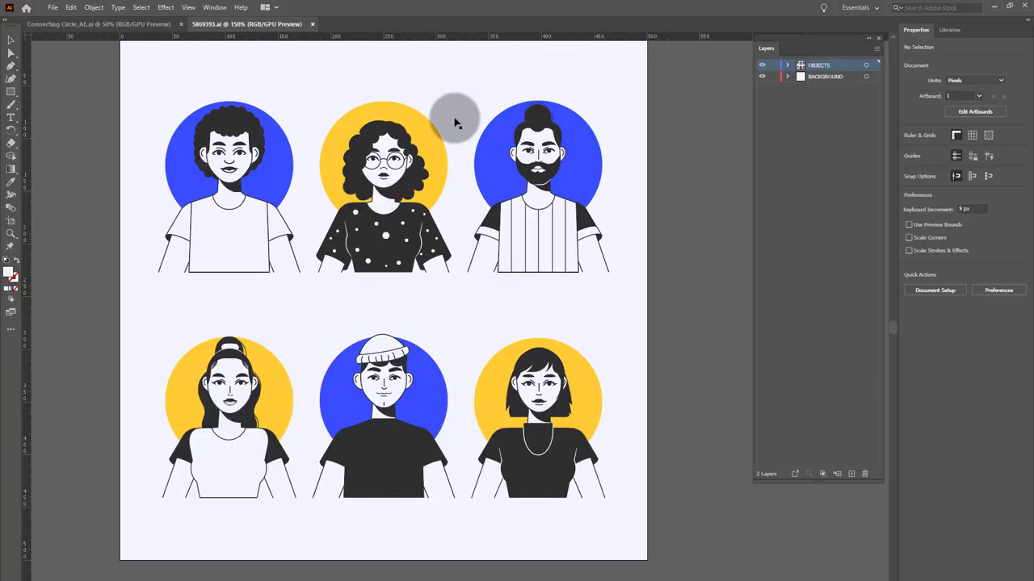
Step: Switch to Connecting Circle_AE.ai and check the green, pink, blue, cyan and yellow avatar groups' layers
left_click(100, 24)
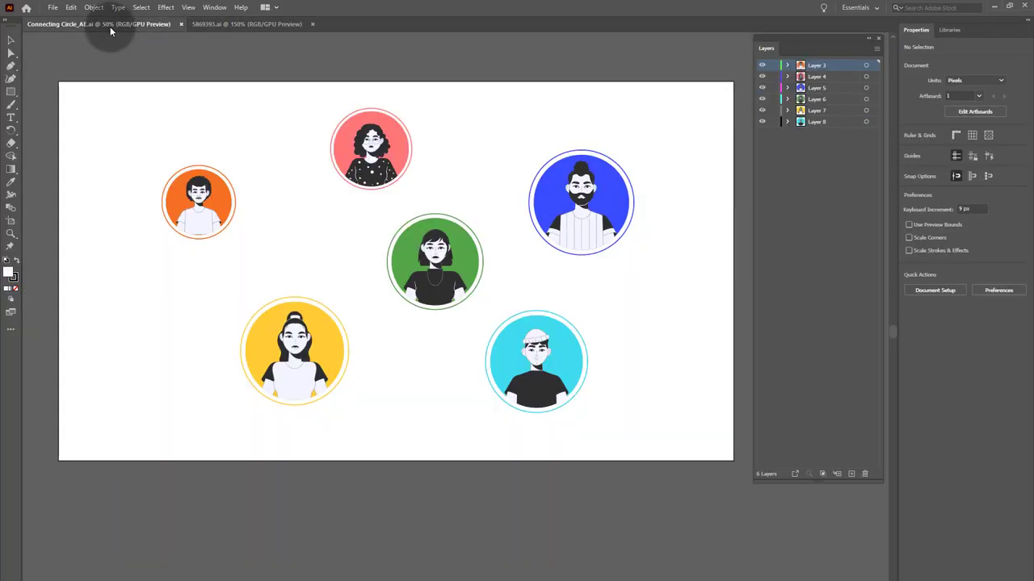
left_click(432, 268)
left_click(386, 149)
left_click(582, 208)
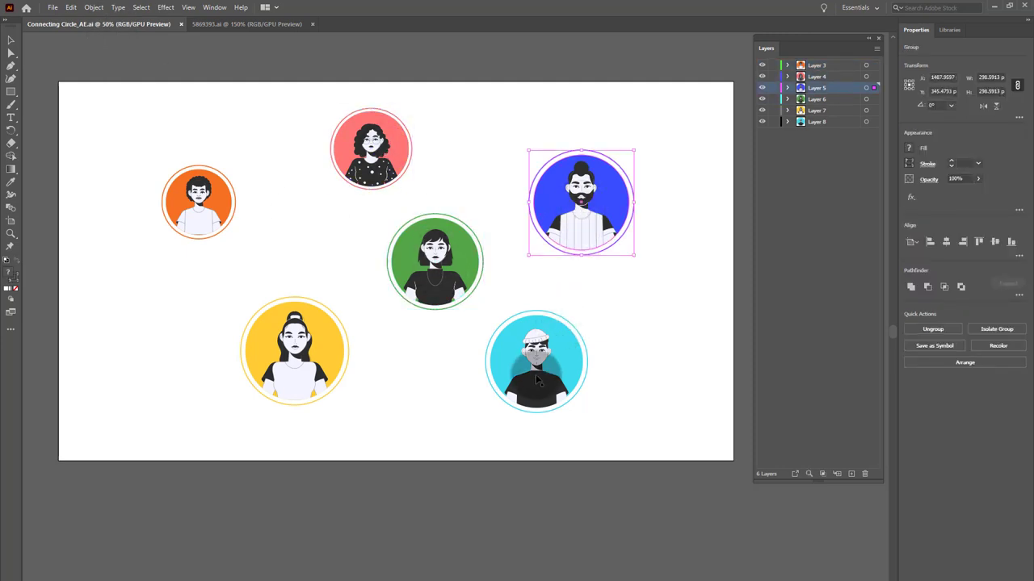
left_click(536, 375)
left_click(284, 336)
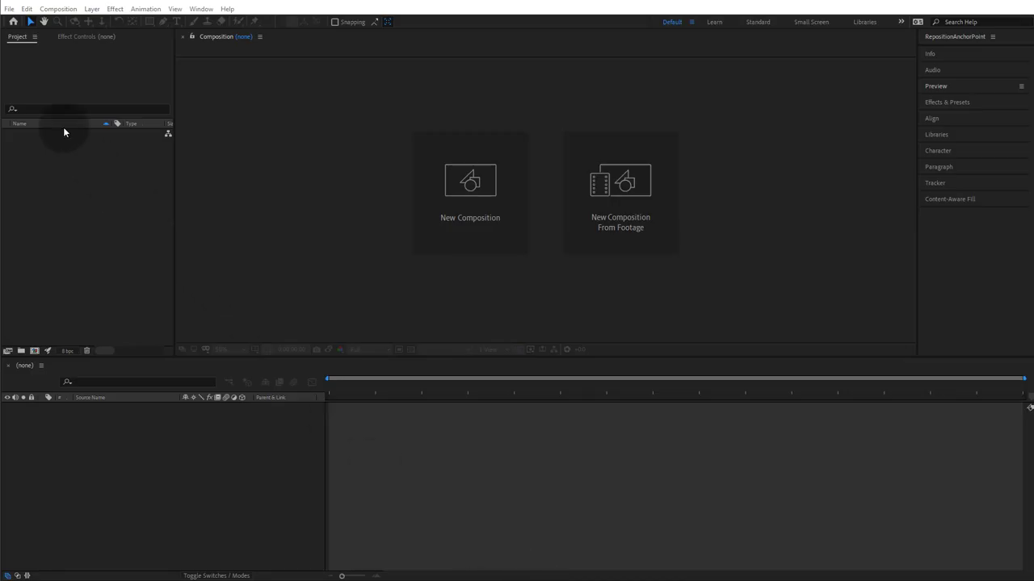
Step: Import Connecting Circle_AE.ai as Composition - Retain Layer Sizes
left_click(10, 10)
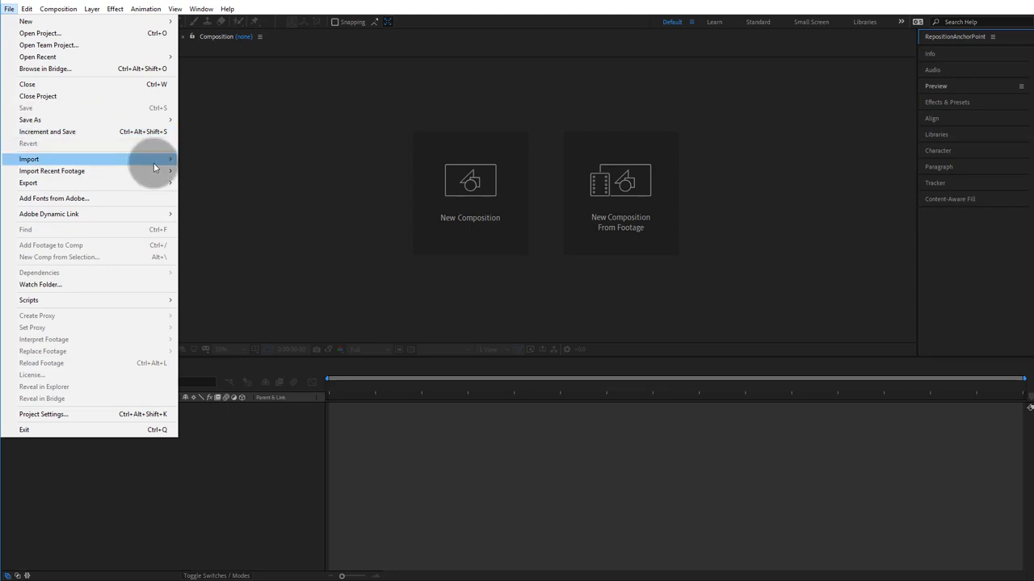
mouse_move(154, 159)
left_click(202, 159)
left_click(102, 100)
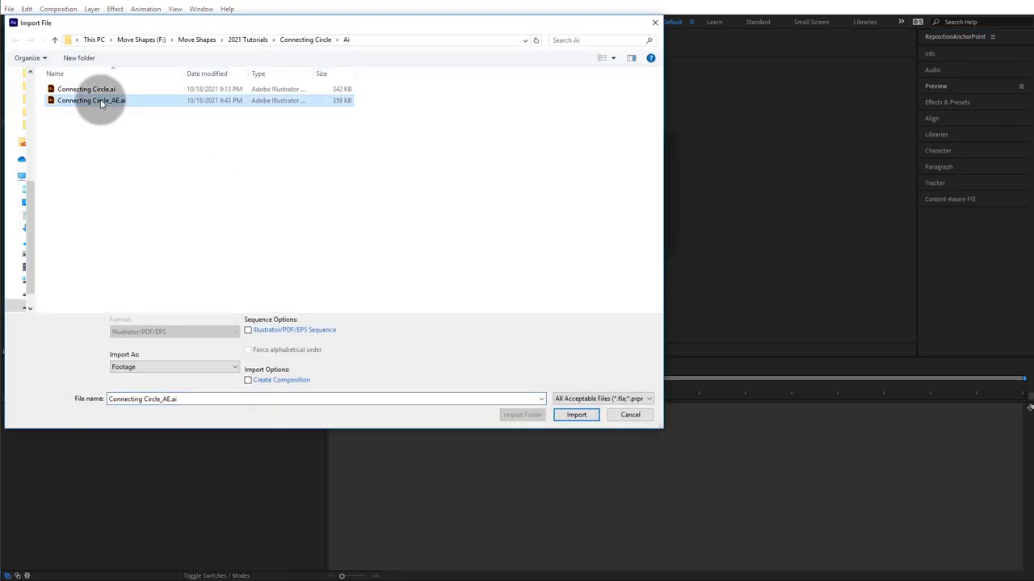
left_click(161, 366)
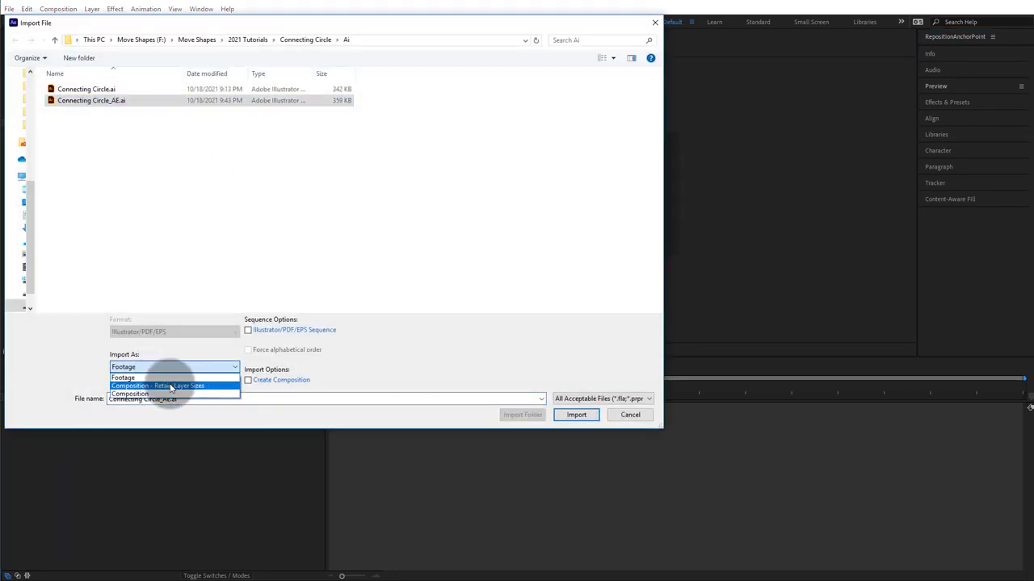
left_click(170, 387)
left_click(576, 414)
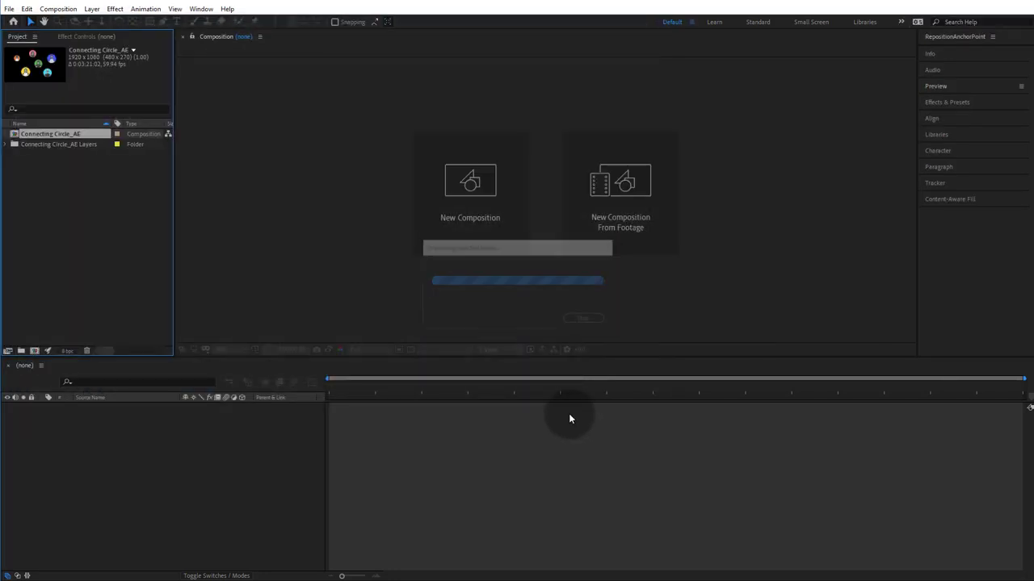
Step: Open the Connecting Circle_AE composition and set its preview resolution to Auto
double_click(22, 136)
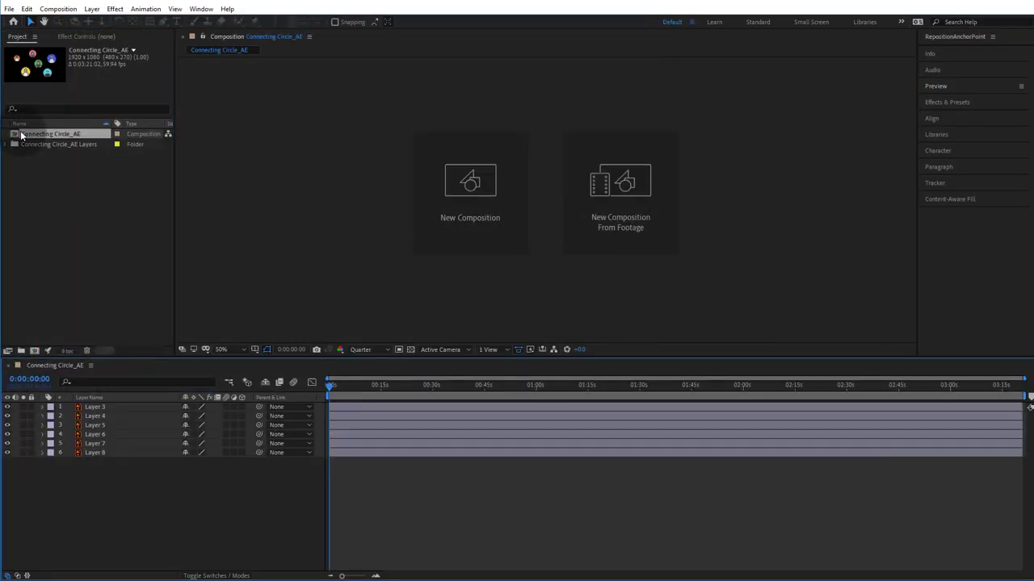
left_click(817, 257)
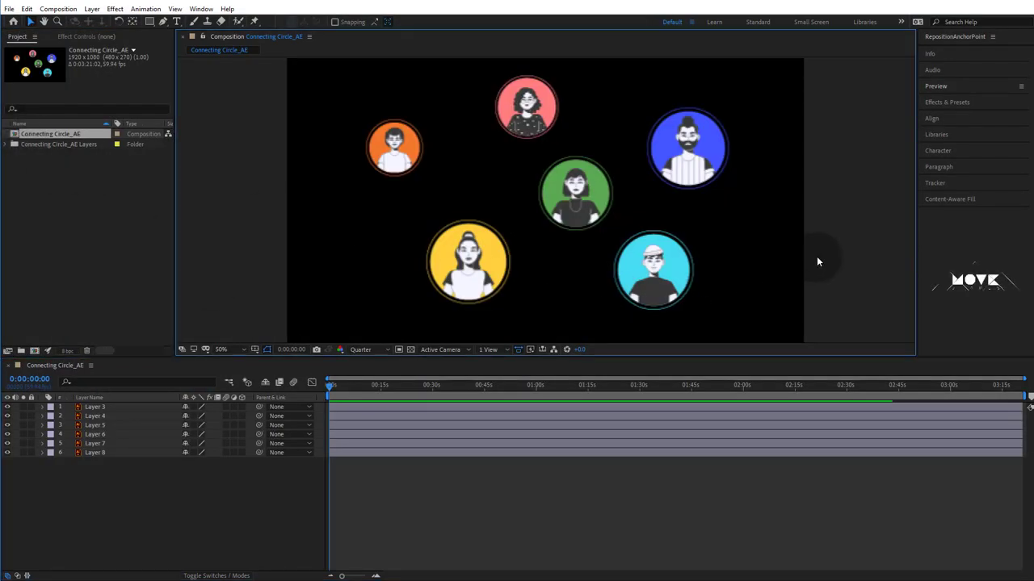
left_click(374, 352)
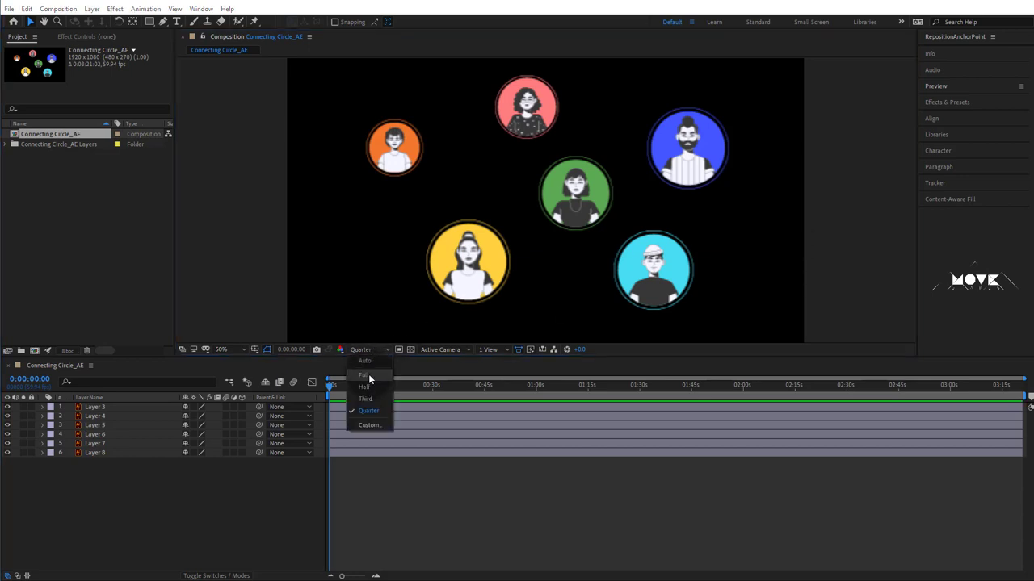
left_click(367, 362)
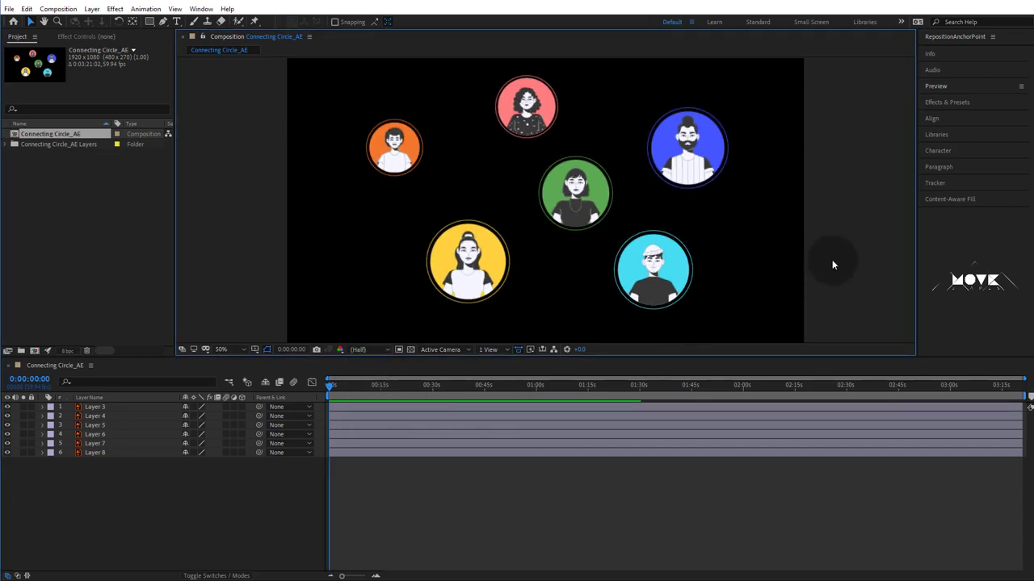
Step: Set Layer 3's label to Orange and Layer 4's label to Red
left_click(8, 407)
left_click(8, 407)
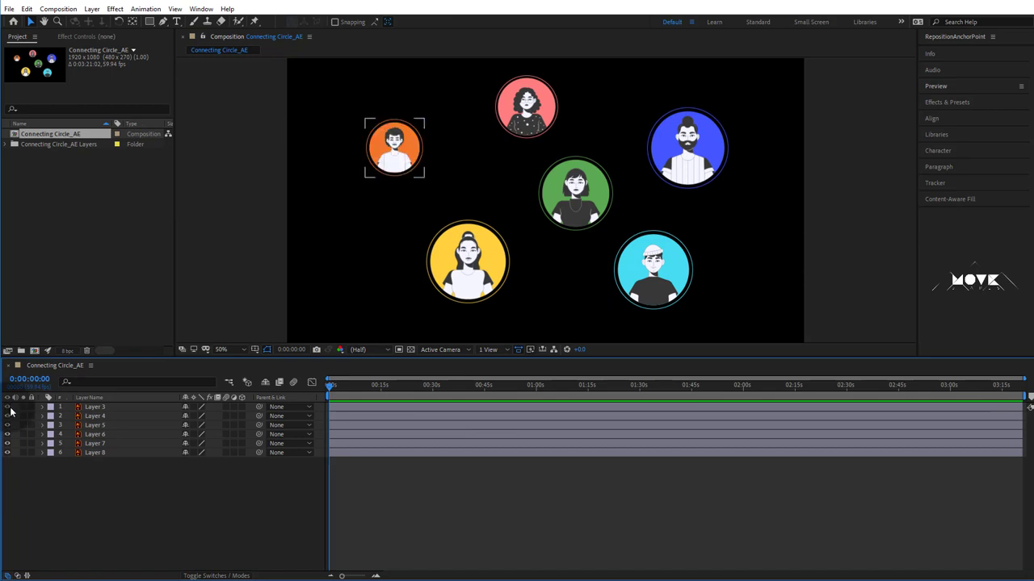
left_click(50, 410)
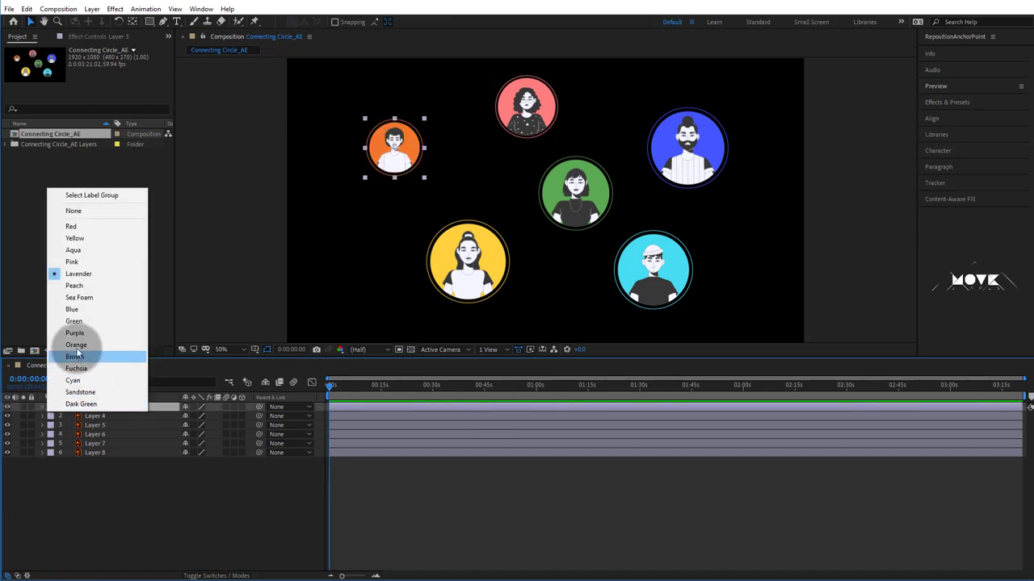
left_click(120, 349)
left_click(95, 416)
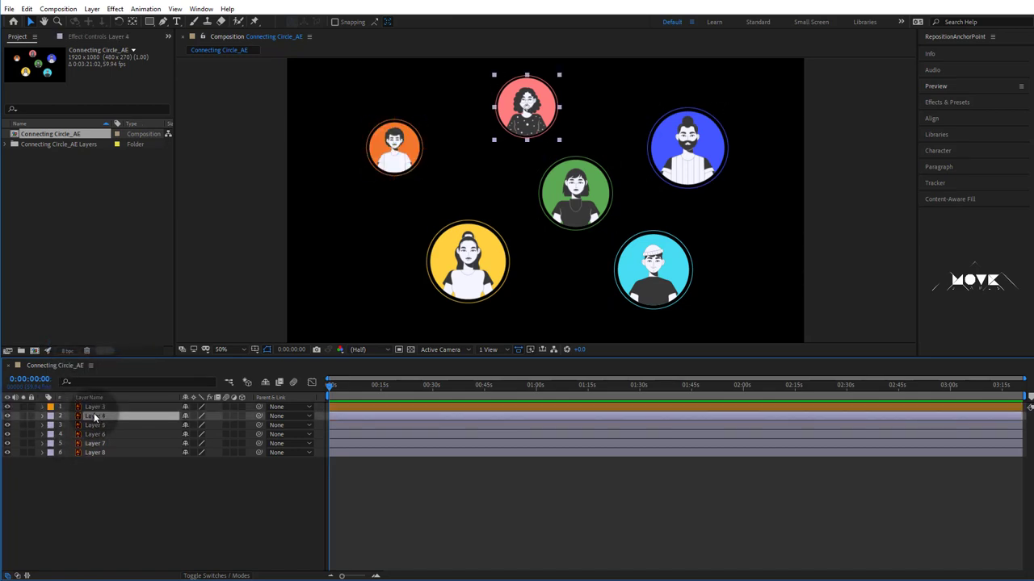
left_click(51, 416)
left_click(70, 233)
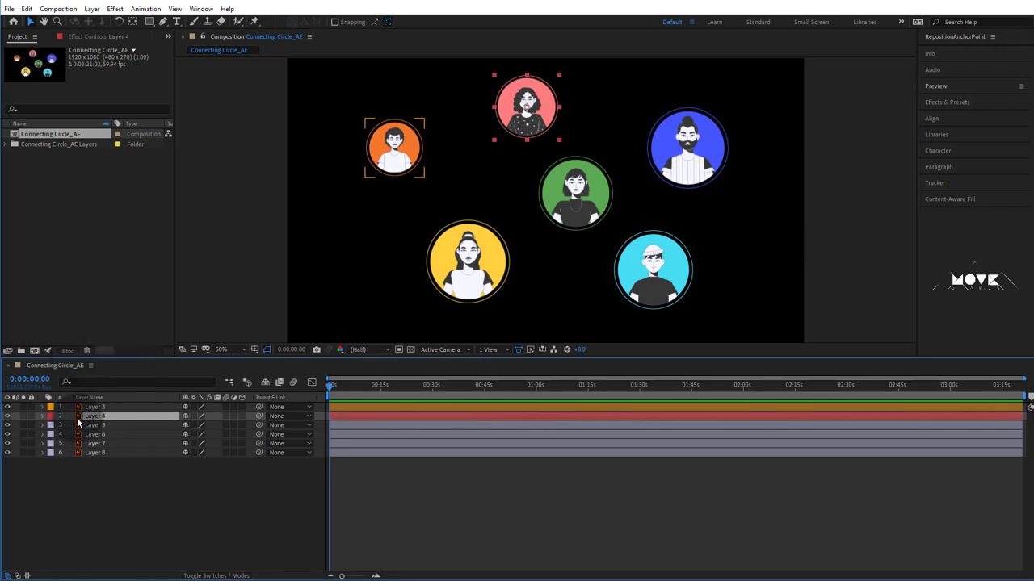
Step: Set the labels of Layers 5, 6 and 7 to Blue, Green and Yellow
left_click(91, 426)
left_click(50, 427)
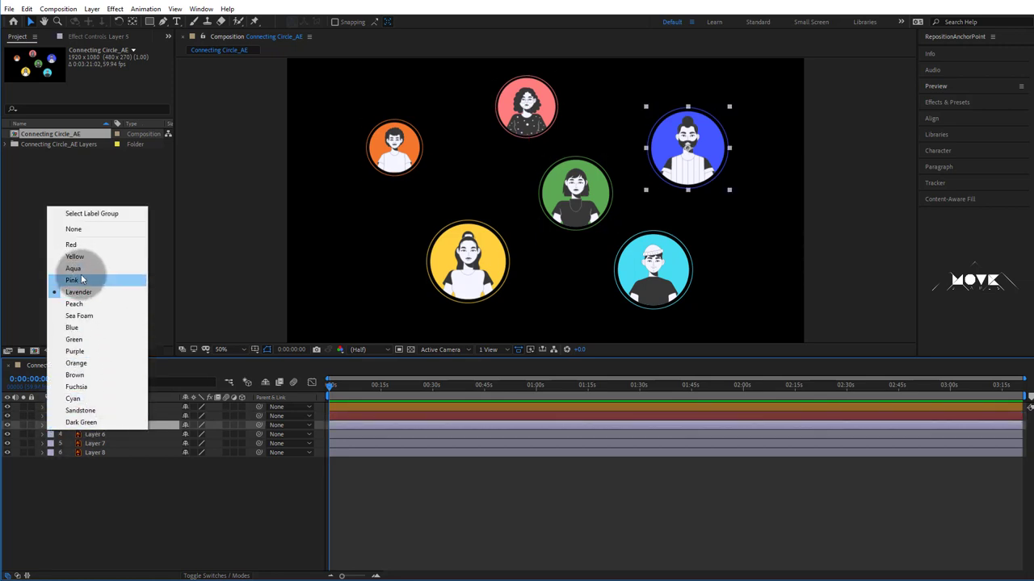
left_click(80, 330)
left_click(79, 435)
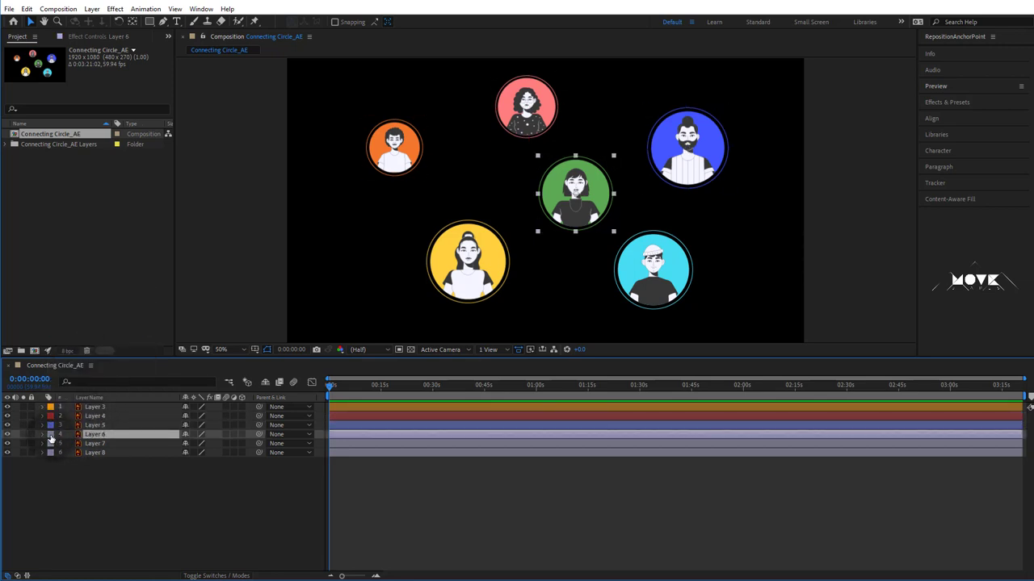
left_click(50, 435)
left_click(89, 363)
left_click(89, 443)
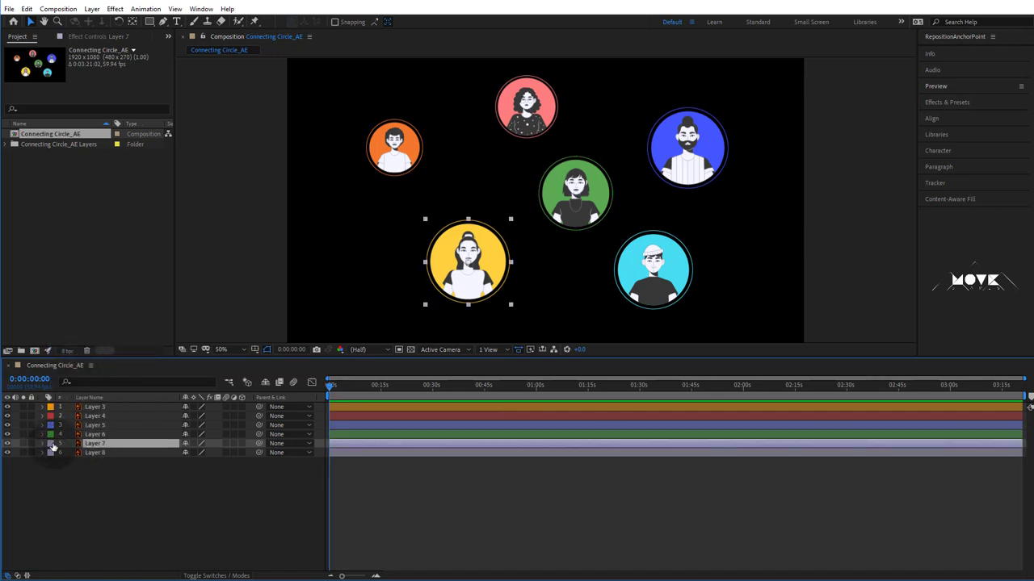
left_click(50, 443)
left_click(81, 275)
Step: Set Layer 8's cyan avatar label to Dark Green, then deselect all layers
left_click(48, 453)
left_click(6, 453)
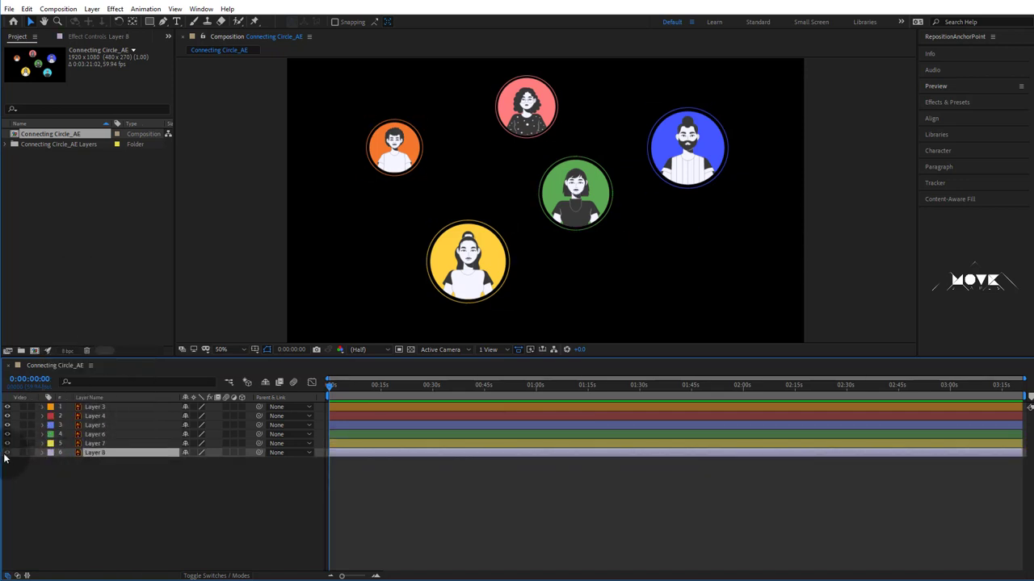
left_click(6, 452)
left_click(50, 453)
left_click(76, 414)
left_click(50, 452)
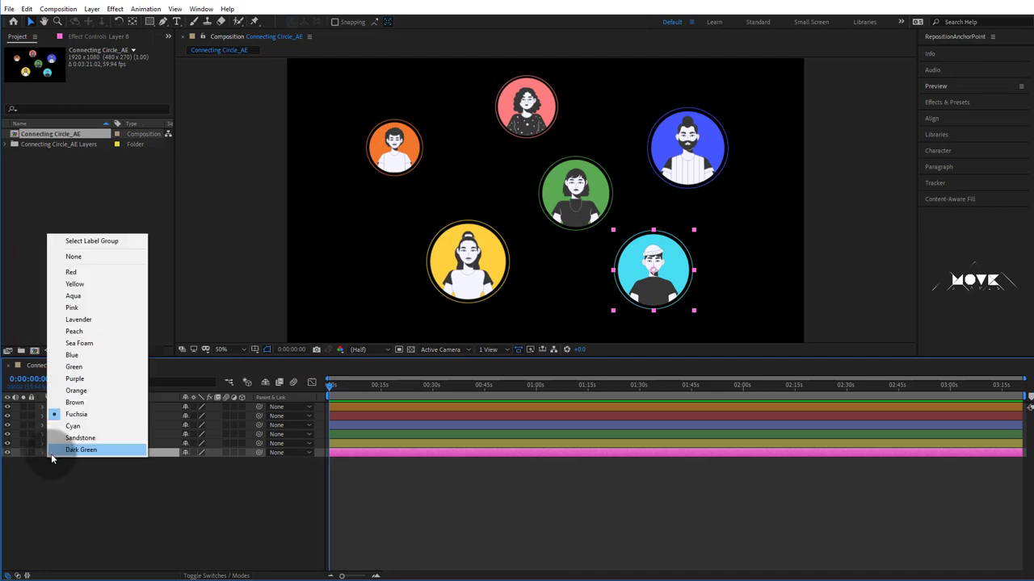
left_click(51, 452)
left_click(579, 501)
Step: Create a white solid named BG and move it to the bottom of the layer stack
right_click(840, 154)
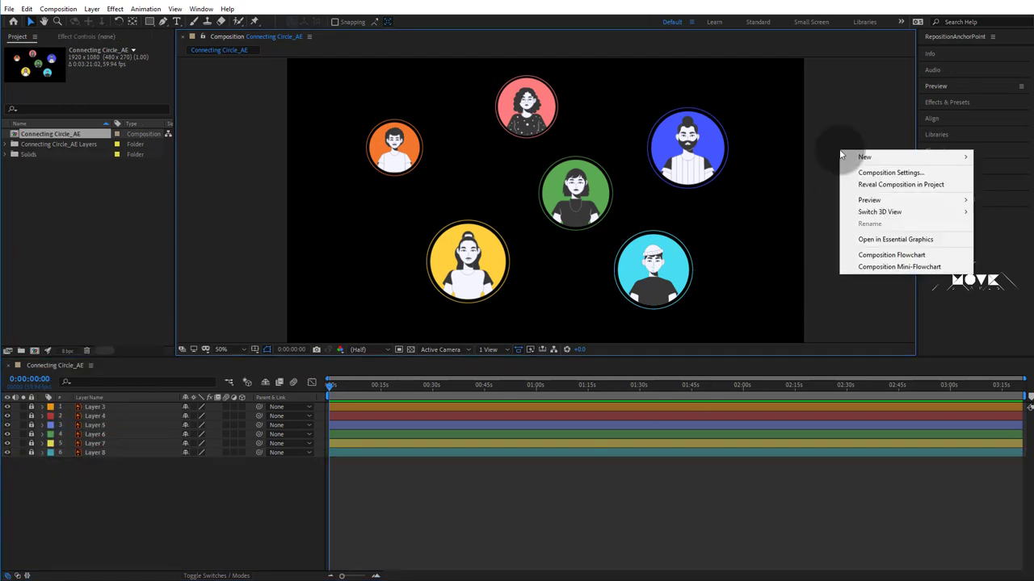
mouse_move(848, 157)
left_click(784, 185)
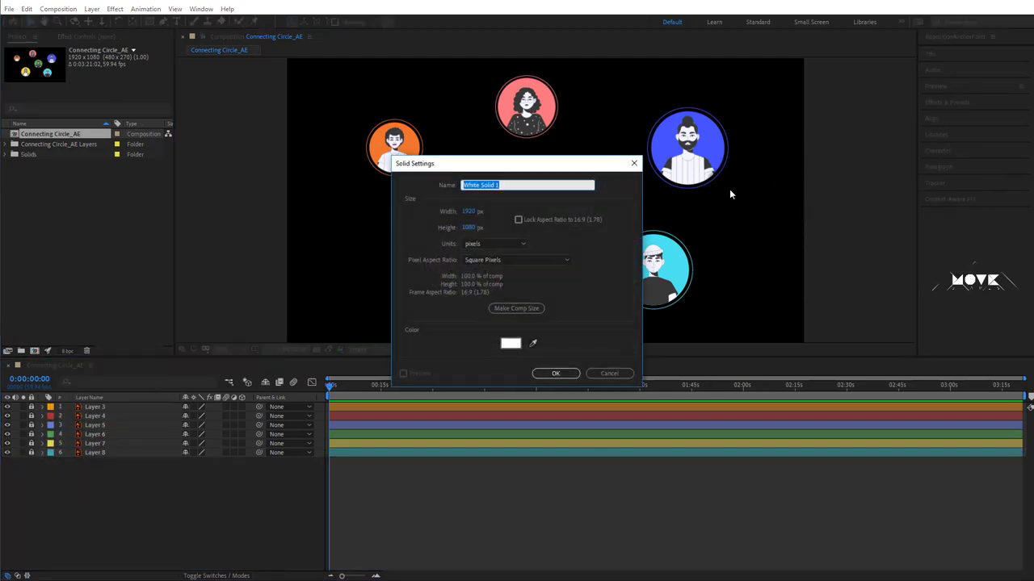
left_click(503, 185)
type("BG")
left_click(552, 374)
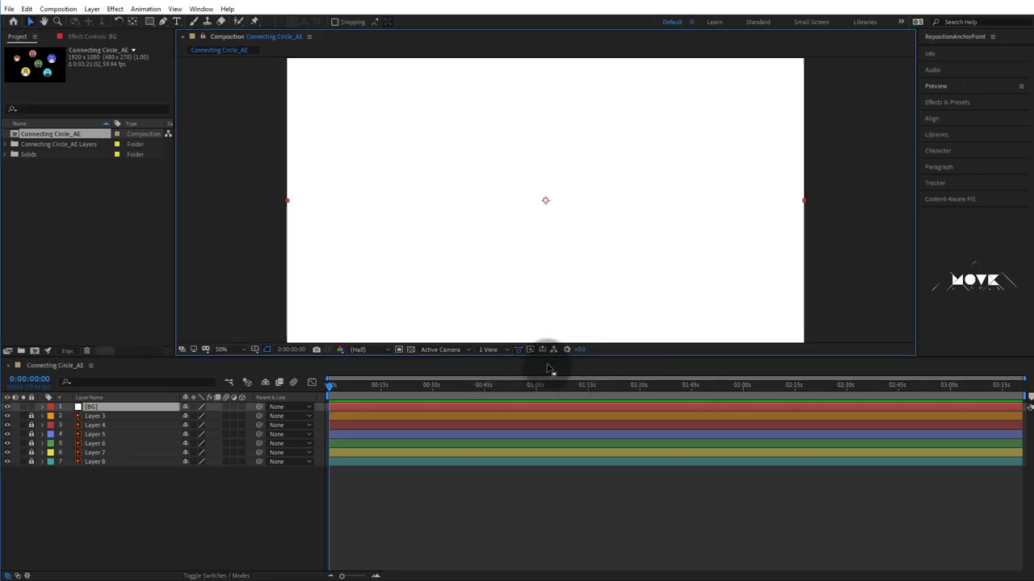
left_click_drag(90, 407, 93, 478)
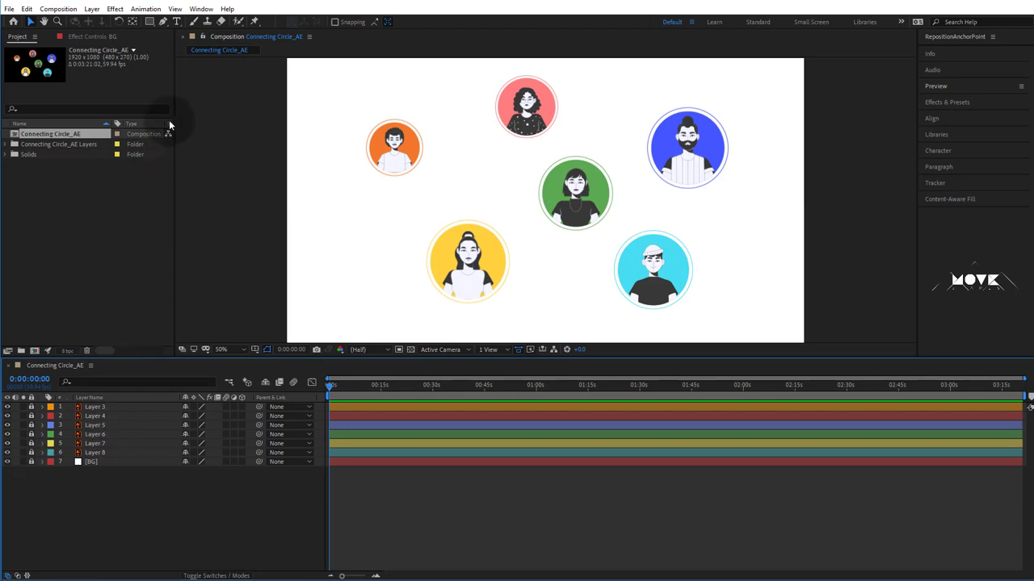
left_click_drag(163, 21, 192, 28)
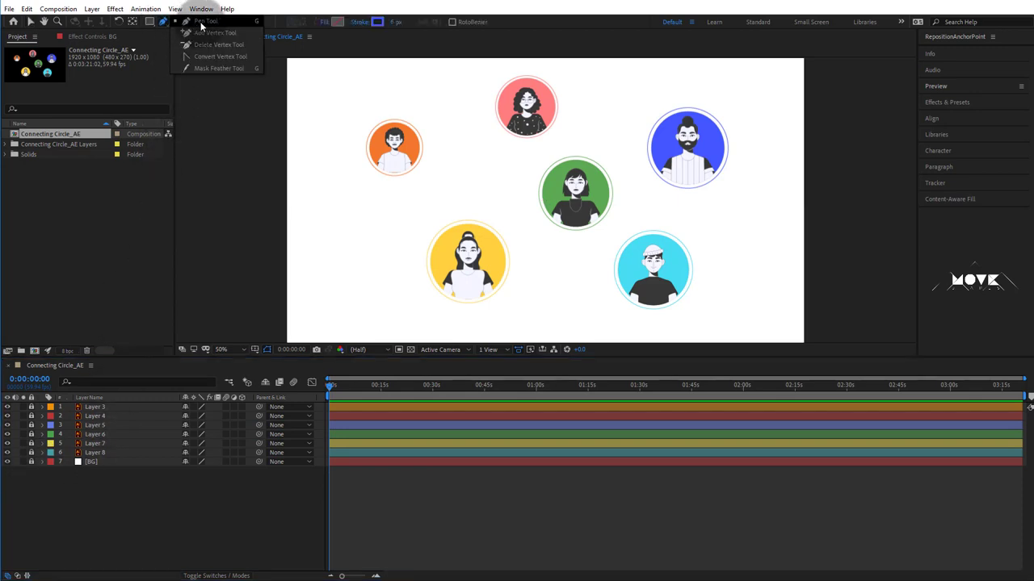
Step: Set the Pen's fill option and draw the outer loop line through the orange, yellow, blue and pink avatars
left_click(201, 26)
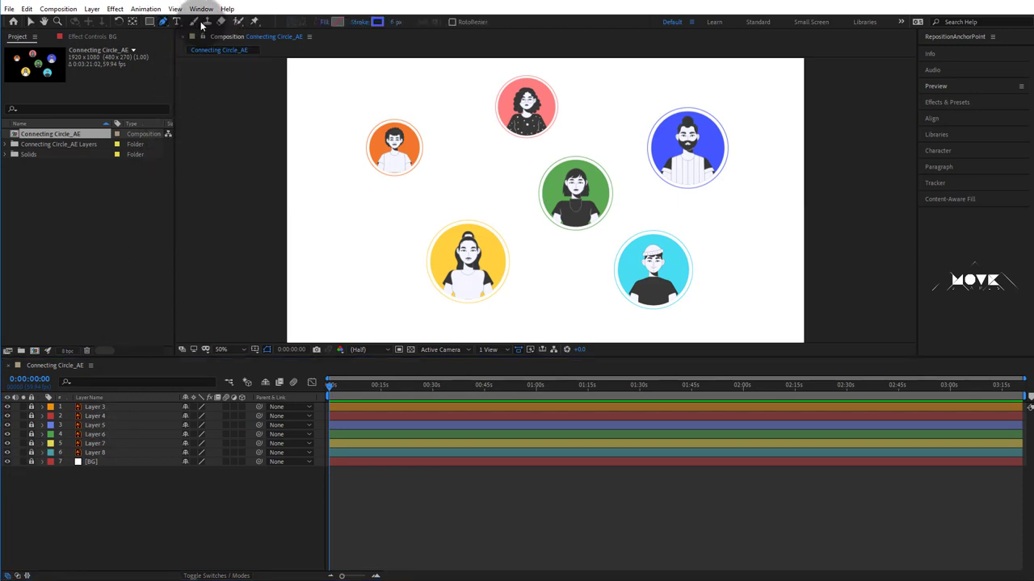
left_click(327, 25)
key("Return")
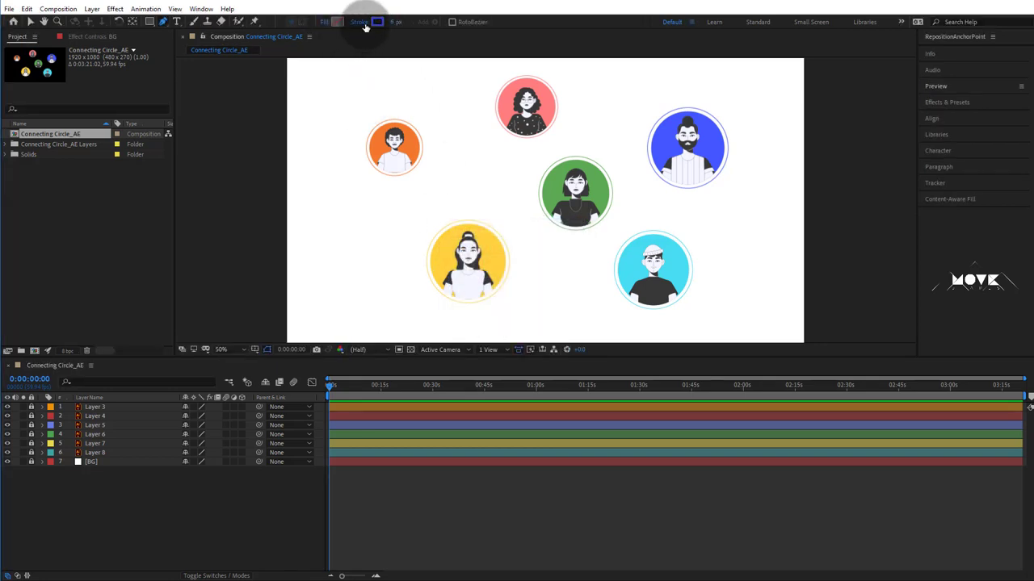
left_click(395, 153)
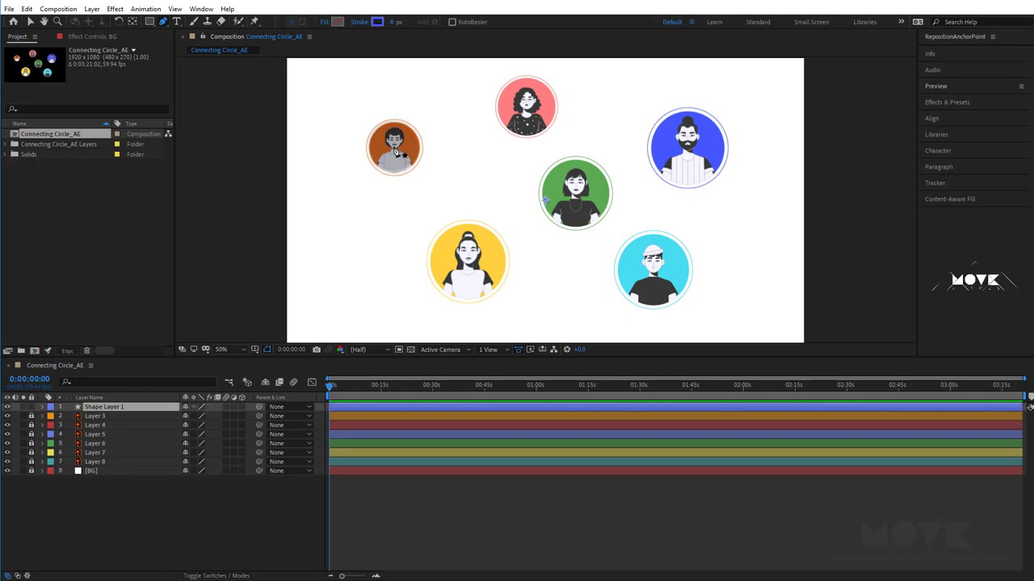
left_click(470, 265)
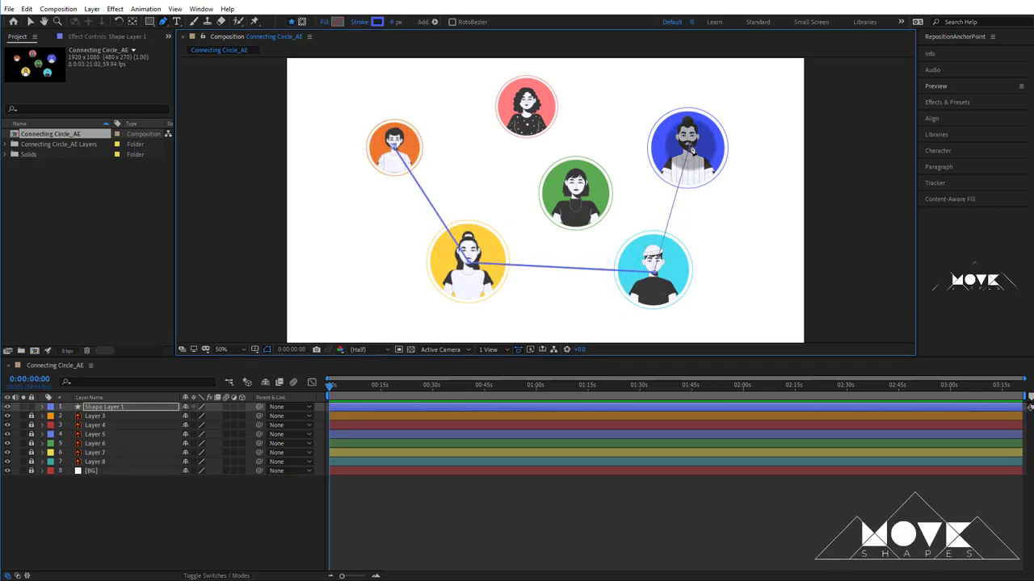
left_click(526, 103)
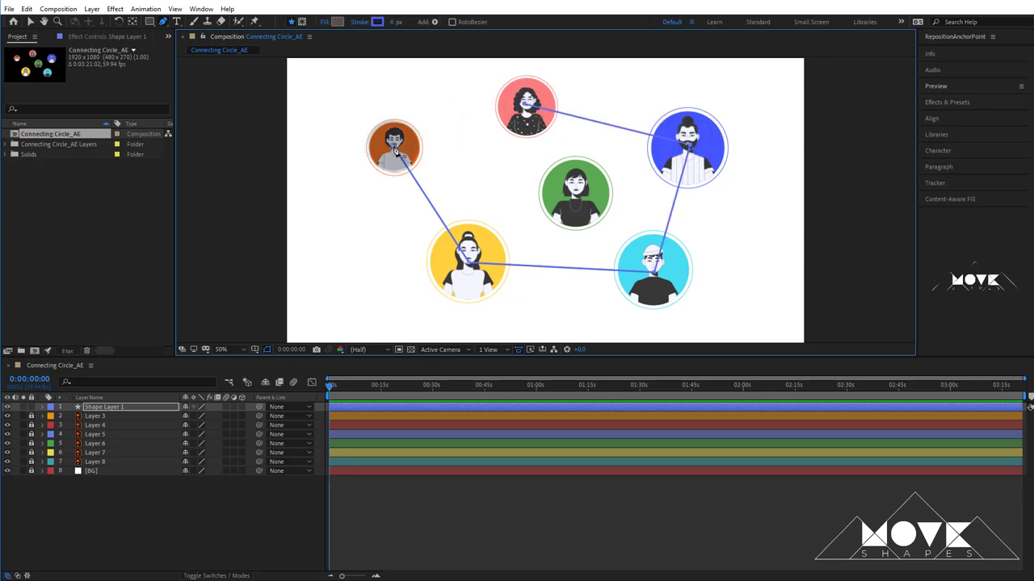
left_click(29, 21)
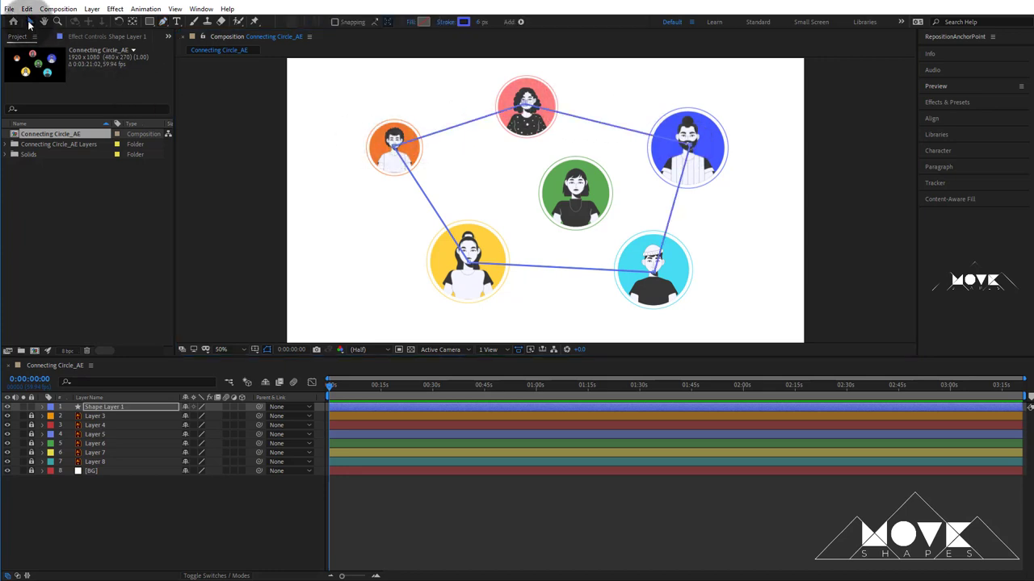
left_click(464, 507)
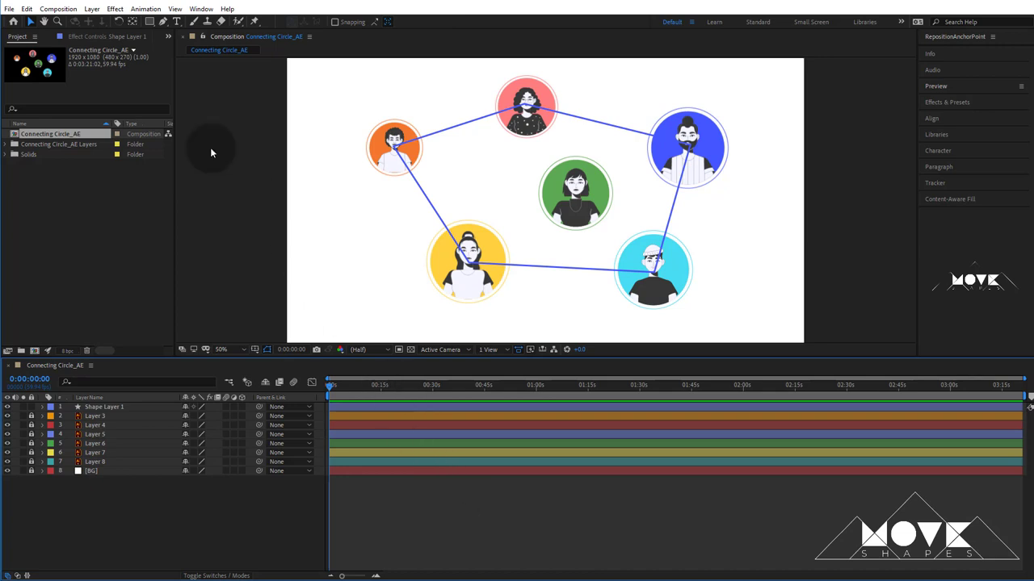
Step: Draw separate lines from the green avatar to the blue and pink avatars
left_click(162, 21)
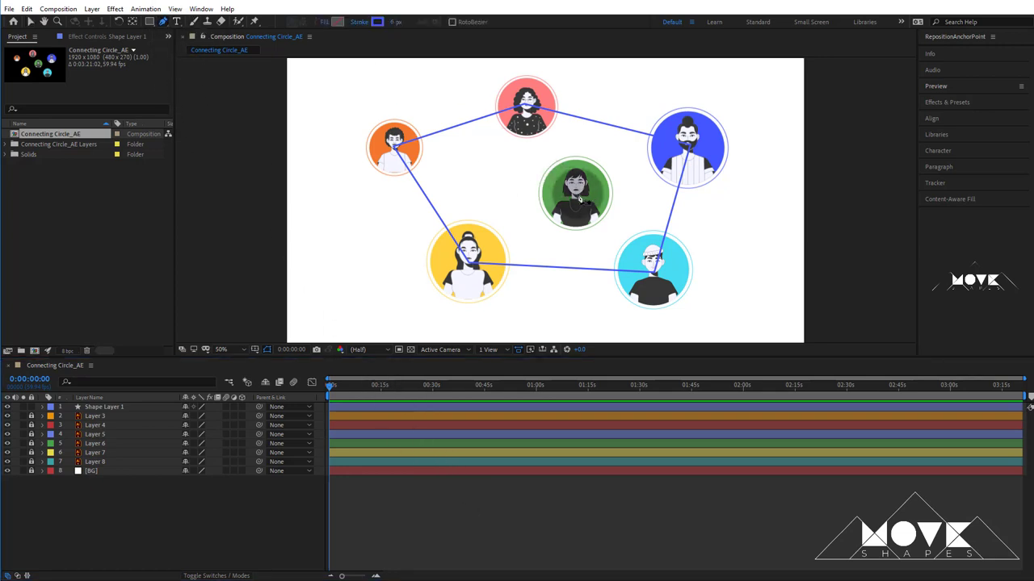
left_click(578, 199)
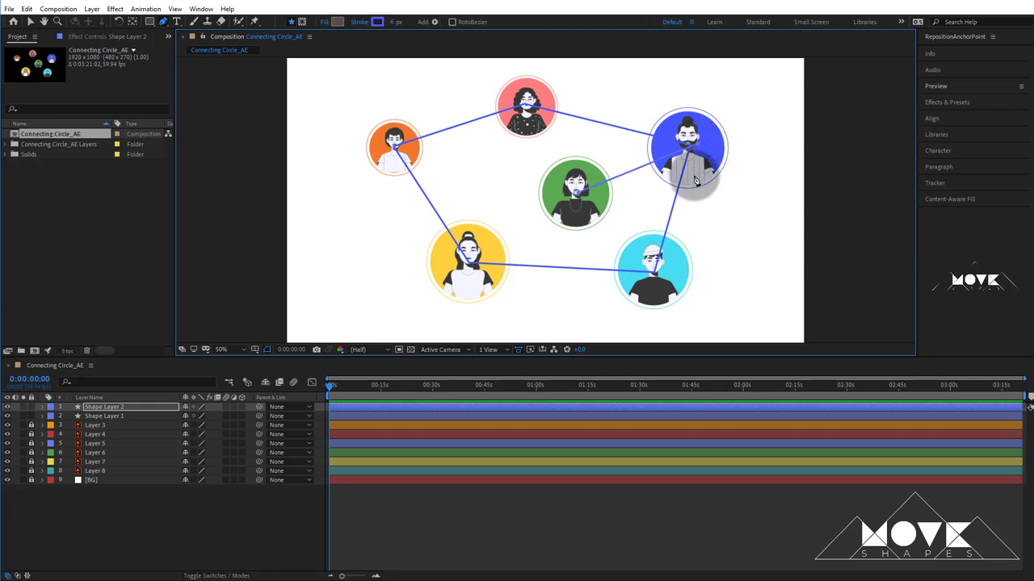
left_click(29, 21)
left_click(504, 517)
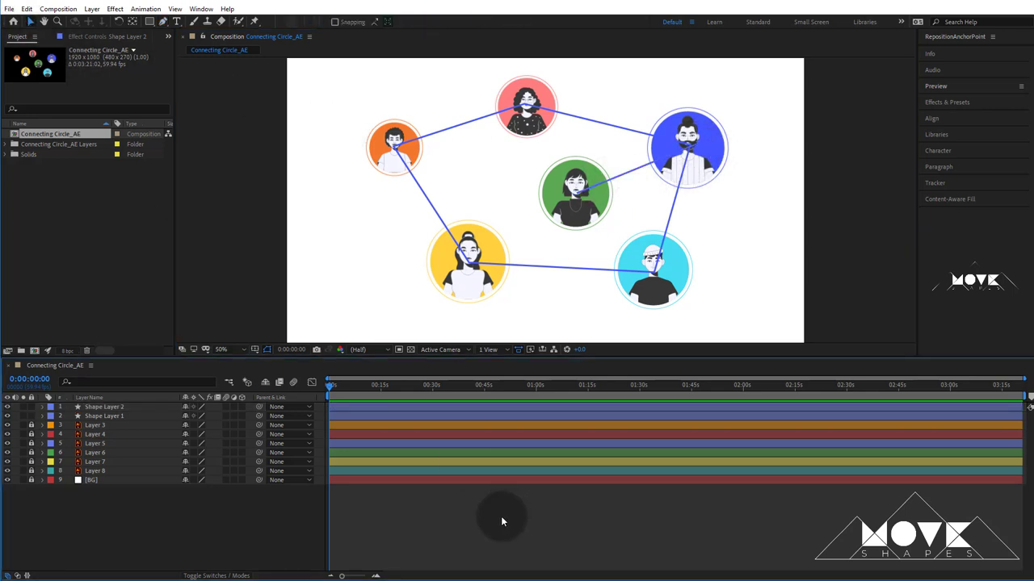
left_click(163, 21)
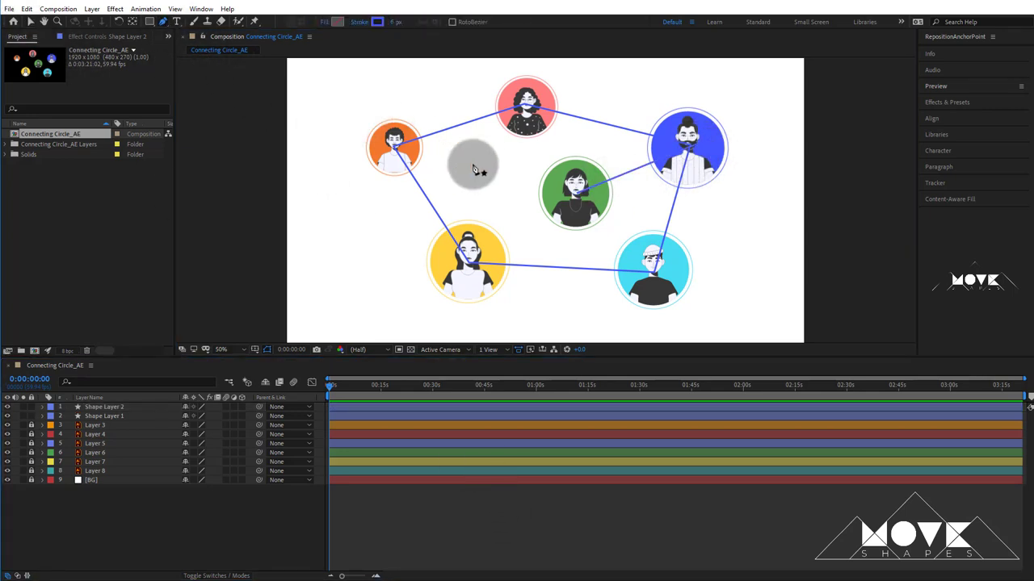
left_click(575, 204)
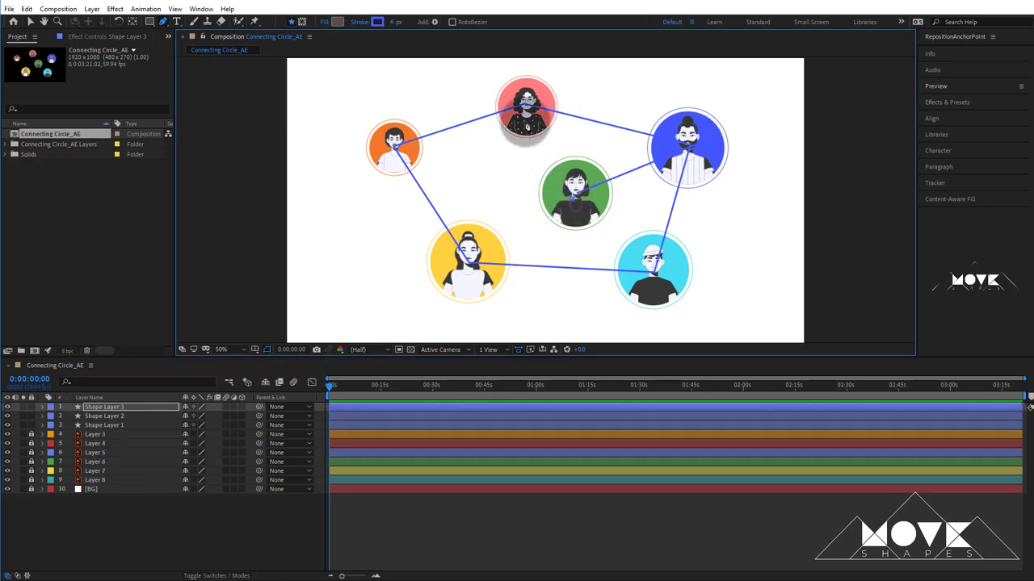
left_click(526, 115)
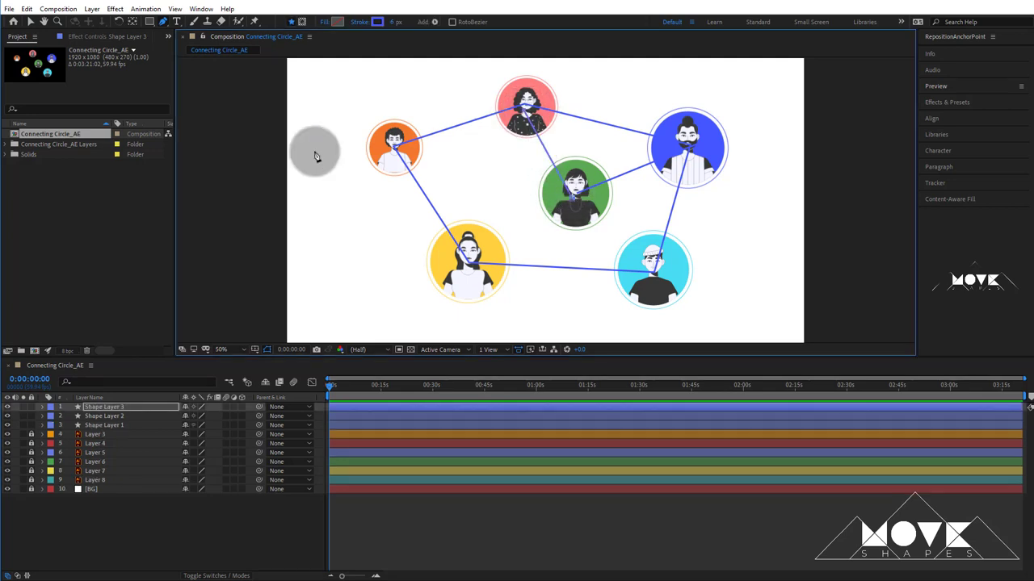
left_click(29, 21)
left_click(473, 521)
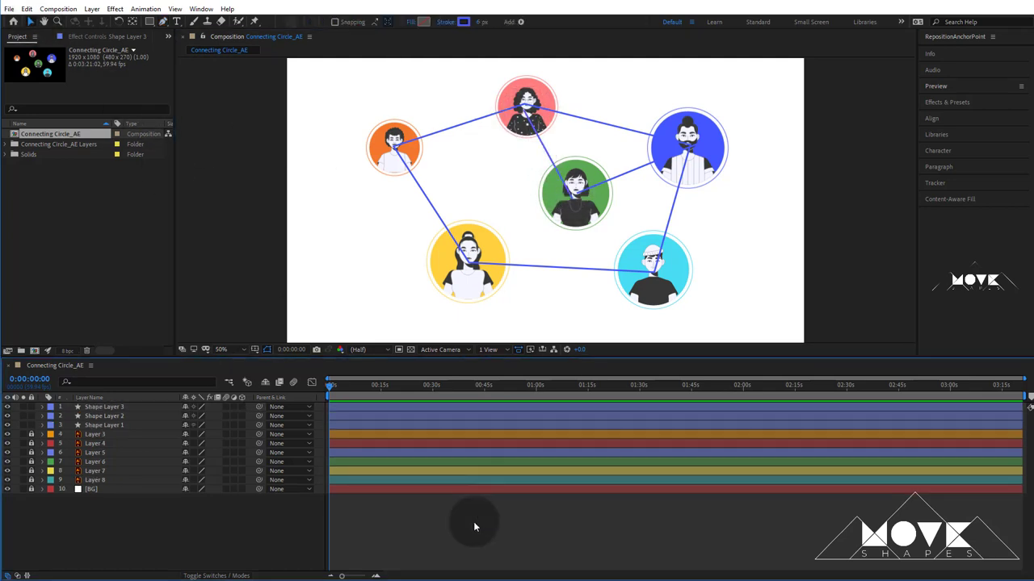
Step: Draw the green-to-yellow line and start another line from the green avatar
left_click(162, 21)
left_click(576, 204)
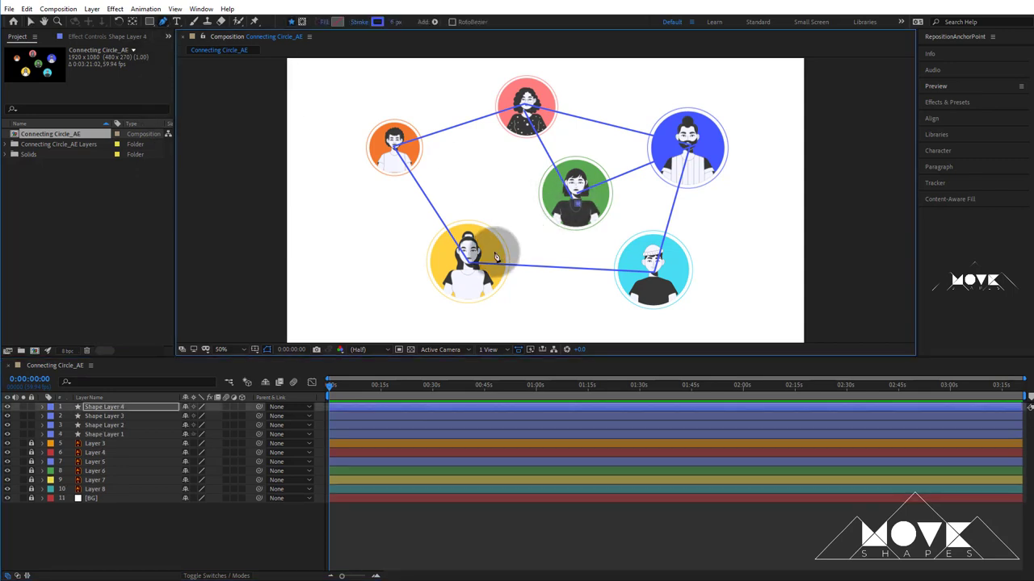
left_click(469, 255)
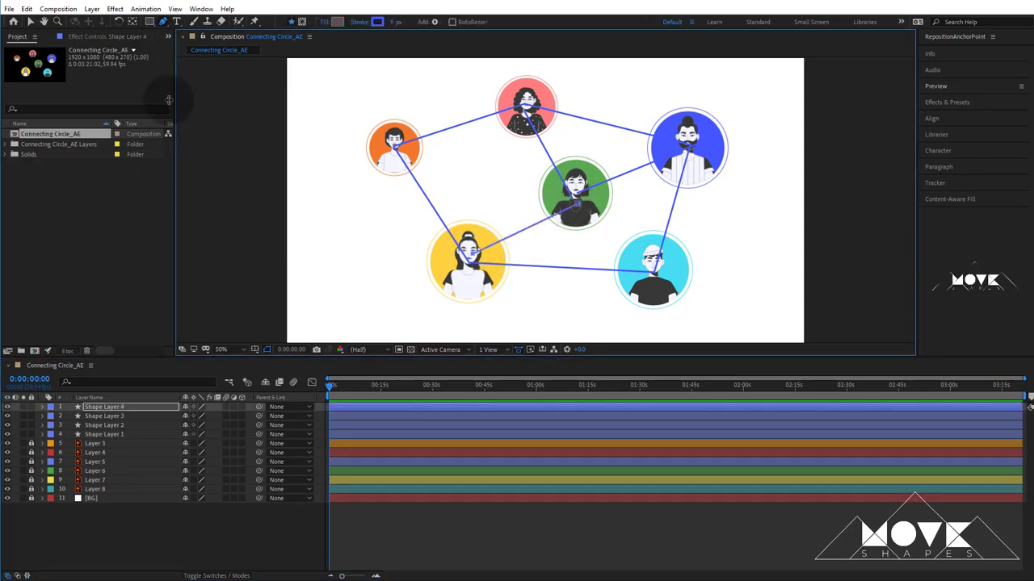
left_click(29, 21)
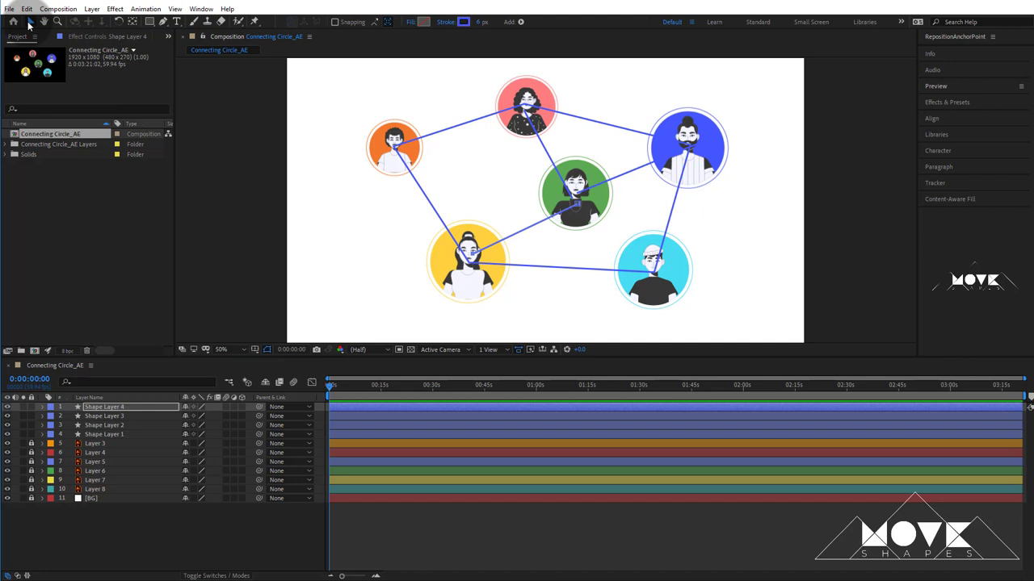
left_click(162, 21)
left_click(578, 206)
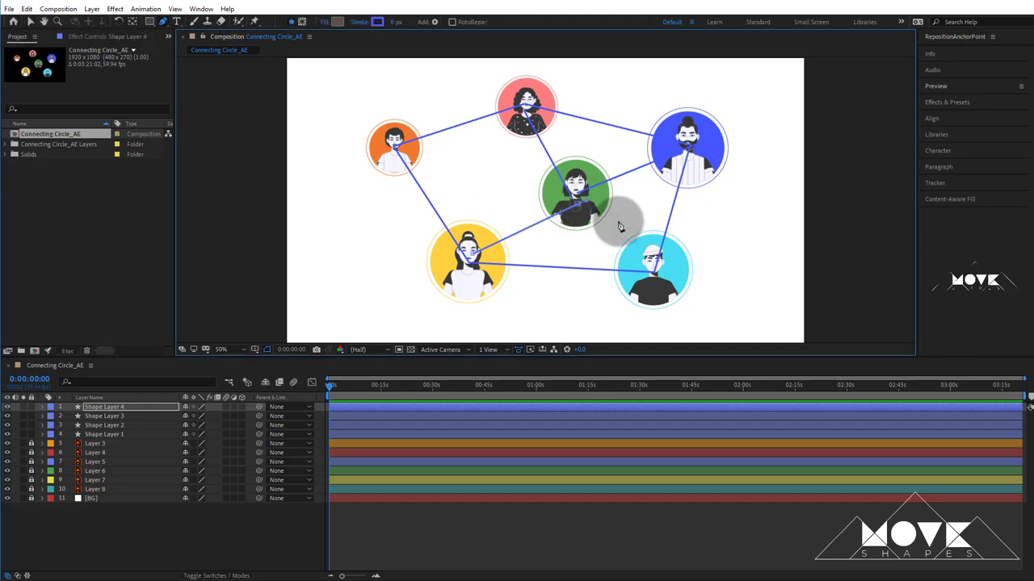
left_click(624, 252)
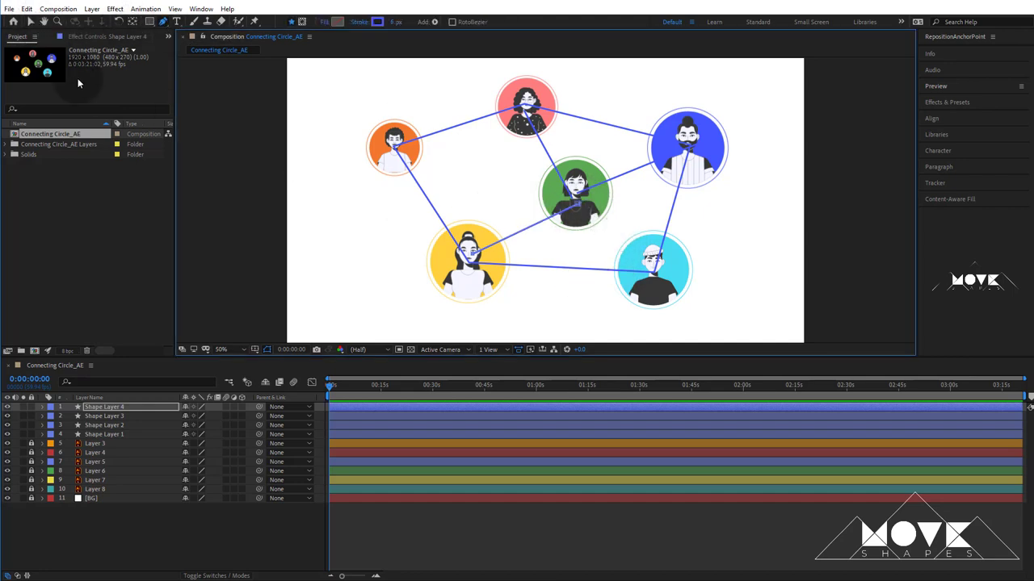
left_click(29, 21)
left_click(609, 549)
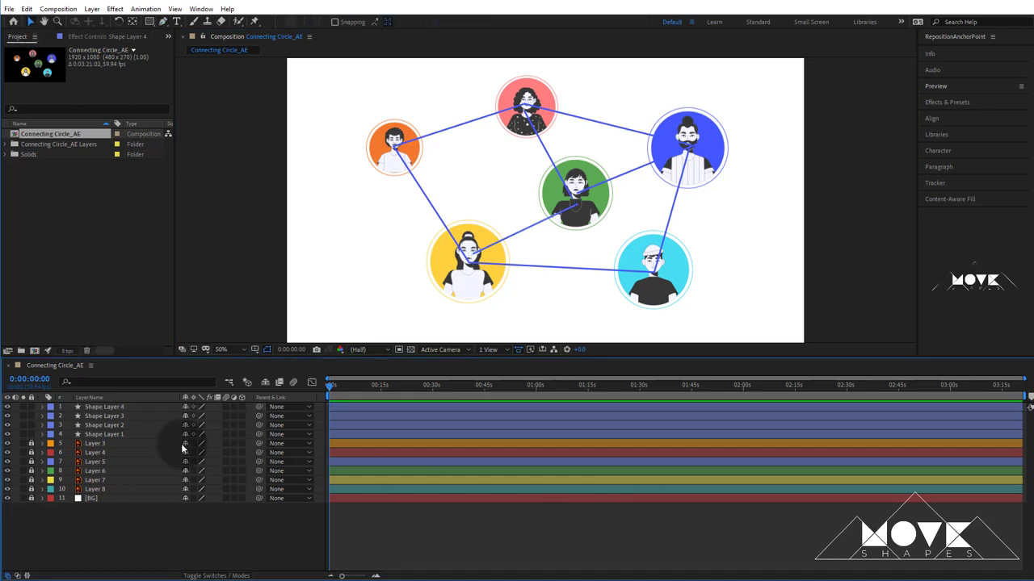
left_click(105, 407)
left_click(429, 538)
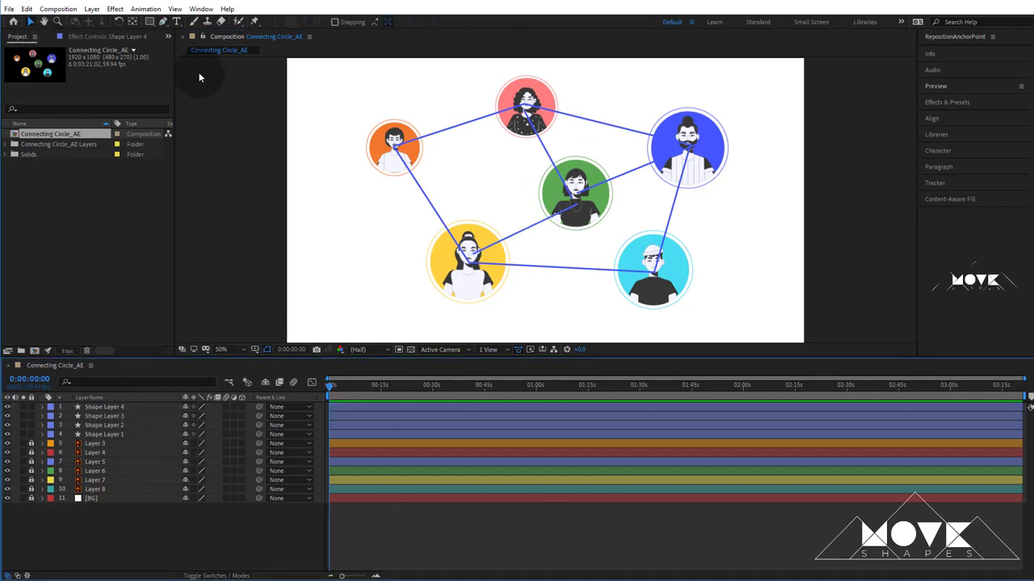
Step: Draw the cyan-to-green and orange-to-green connecting lines
left_click(163, 21)
left_click(664, 276)
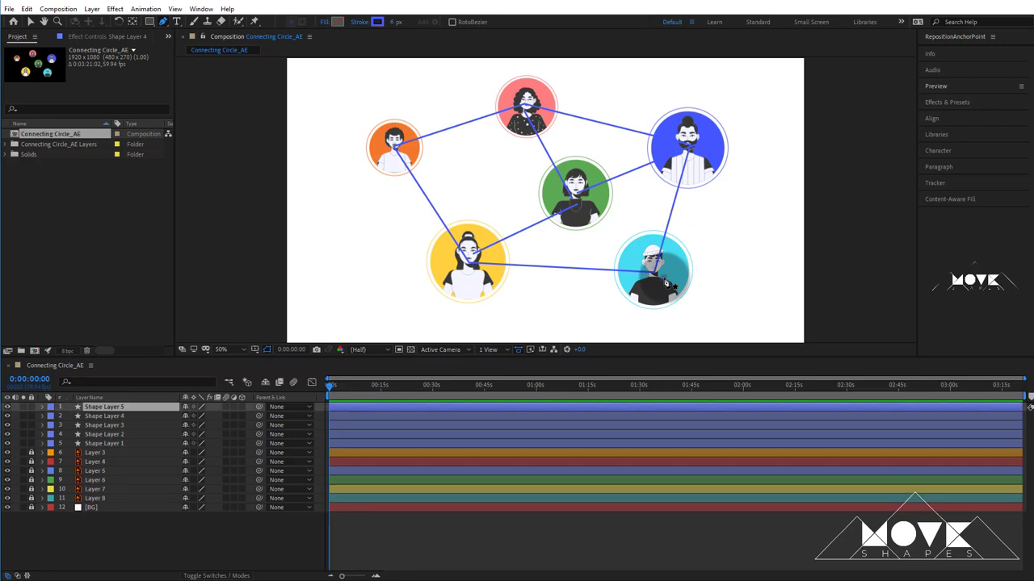
left_click(585, 202)
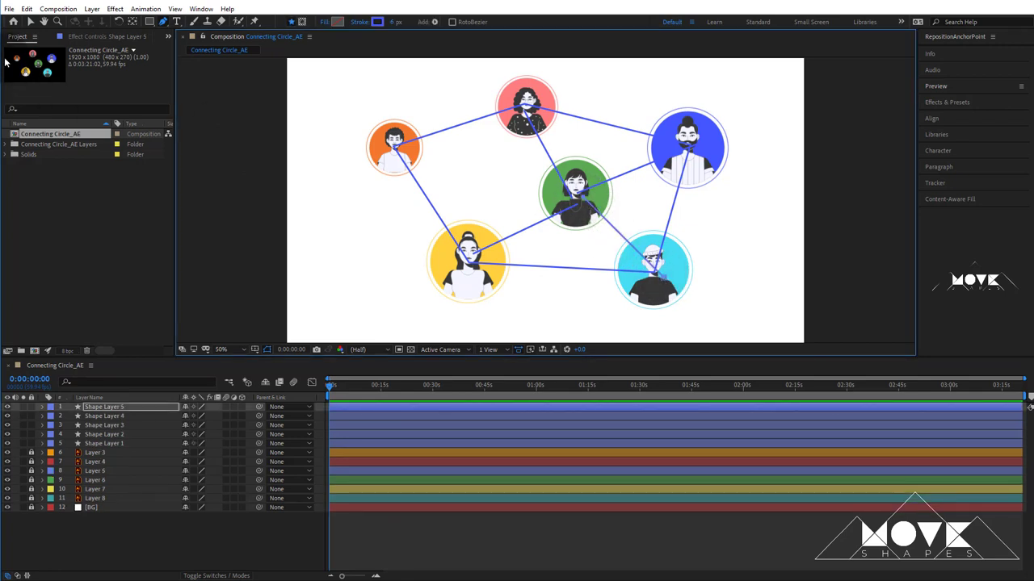
left_click(29, 21)
left_click(465, 548)
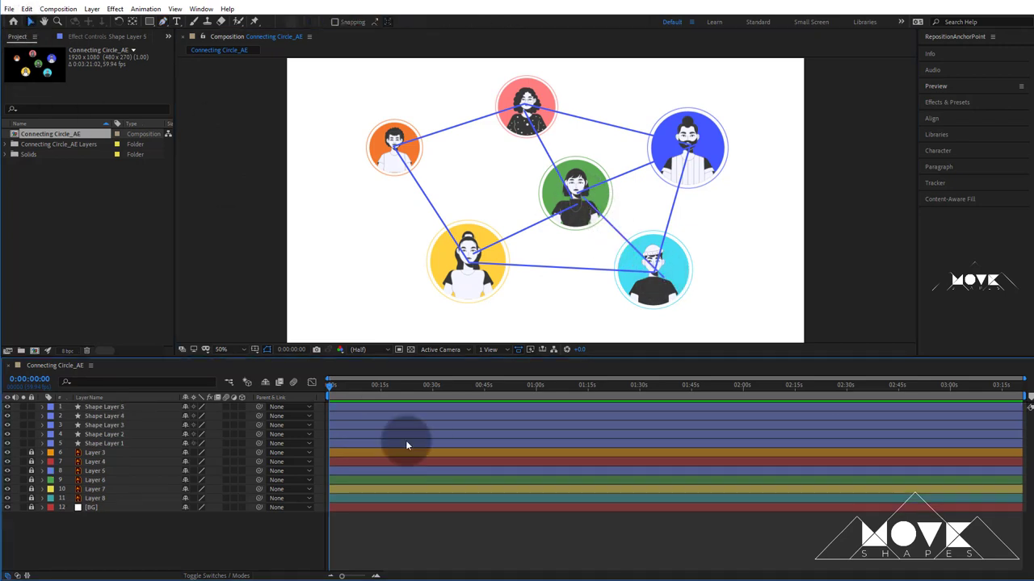
left_click(162, 21)
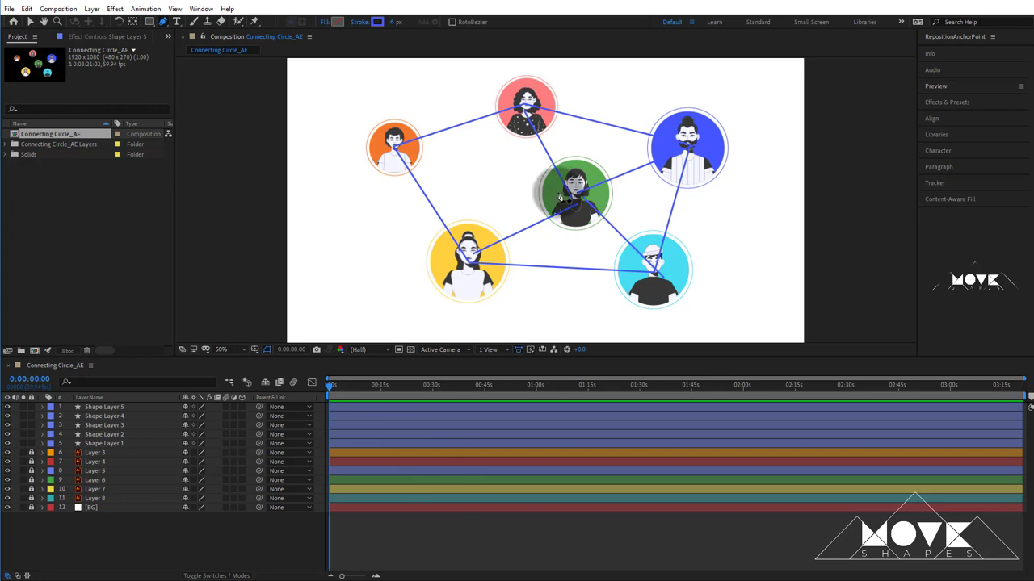
left_click(401, 152)
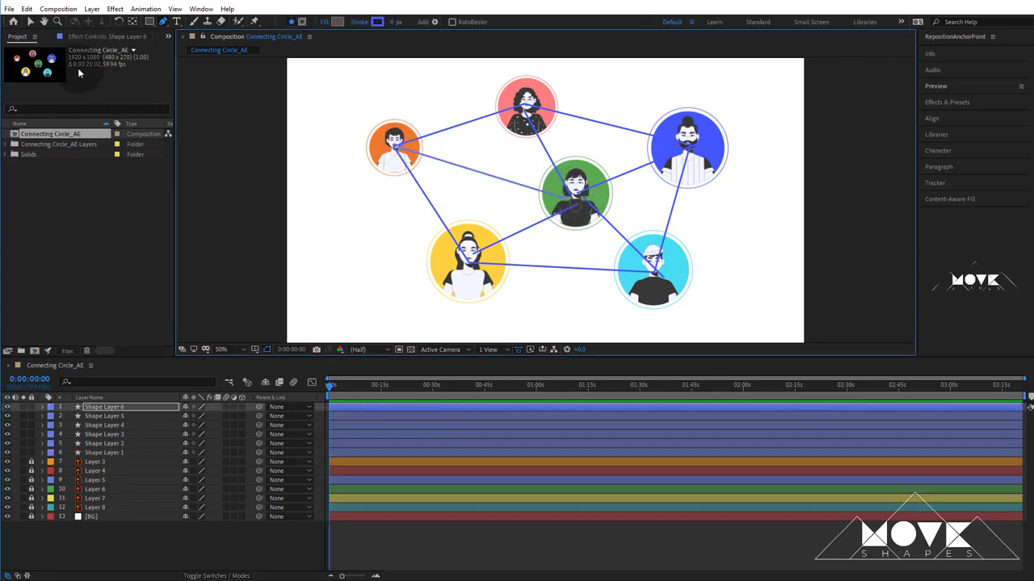
left_click(30, 22)
left_click(409, 558)
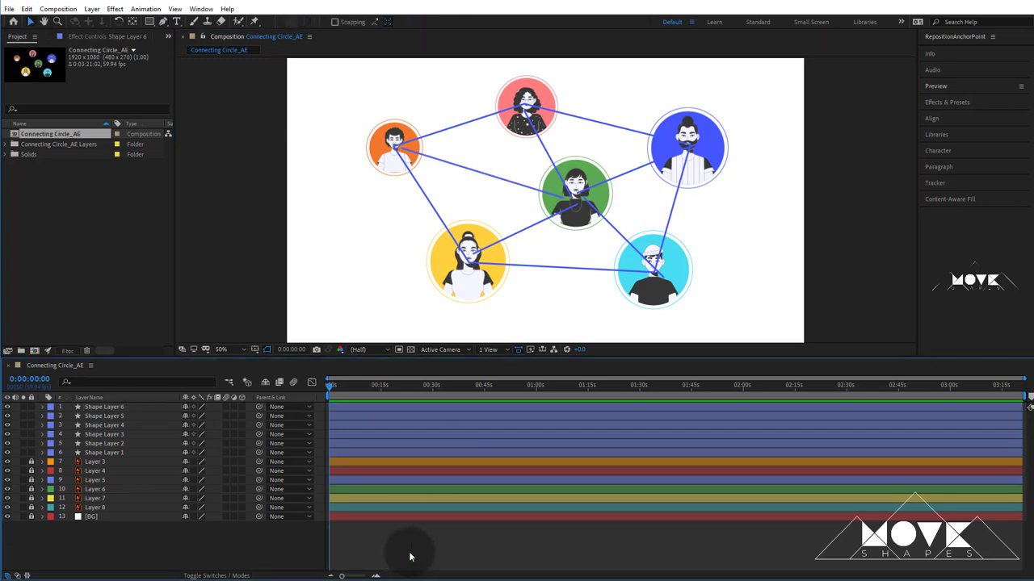
Step: Cancel the accidental Save As dialog and turn Shape Layer 6 visible again
left_click(101, 407)
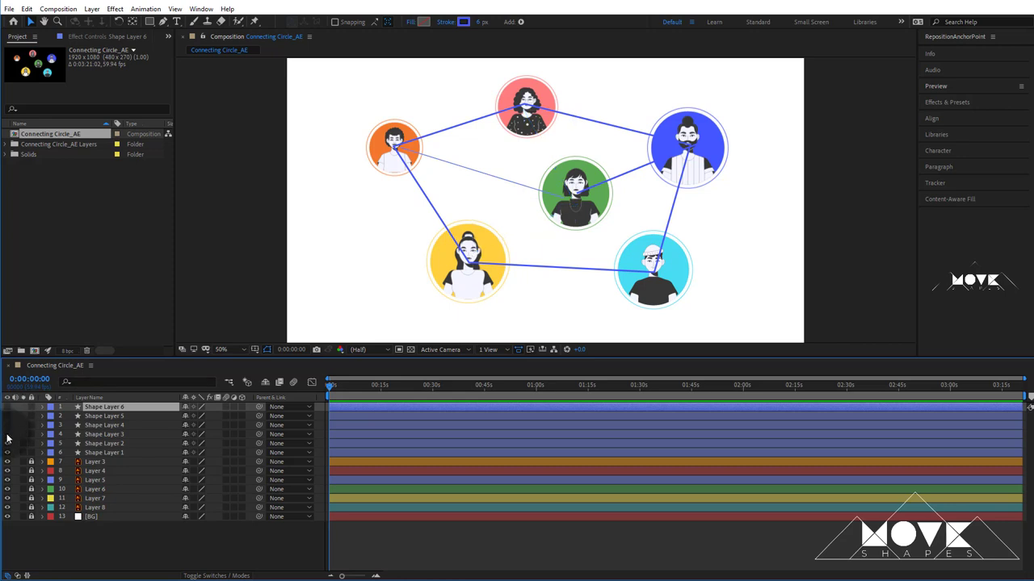
left_click(7, 452)
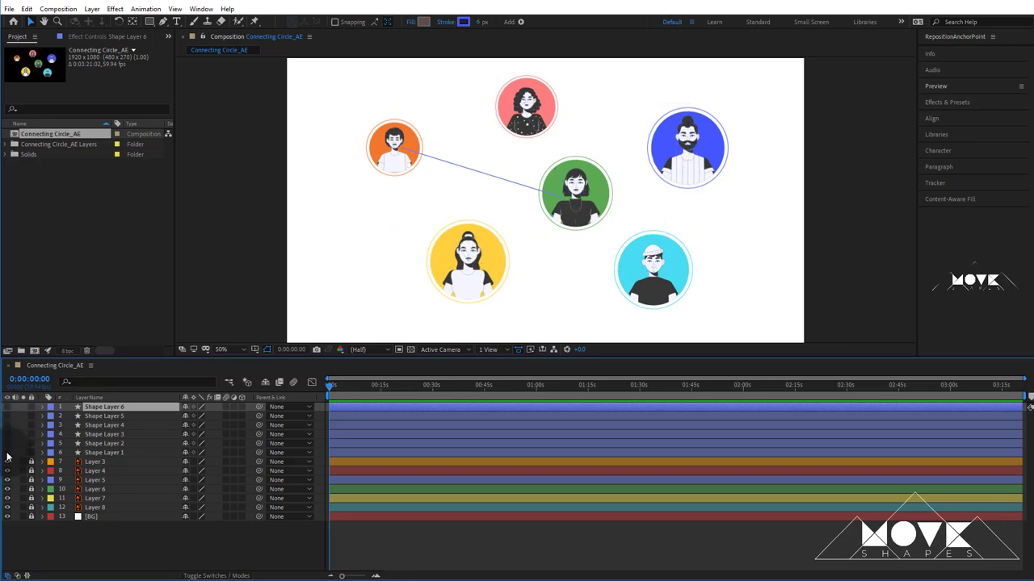
left_click(6, 455)
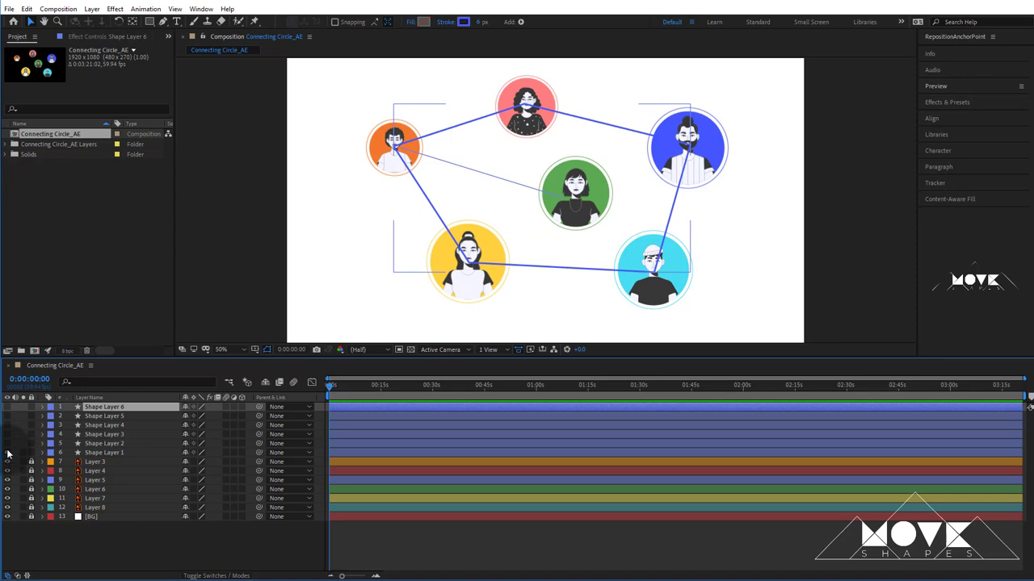
left_click(393, 533)
key("ctrl+s")
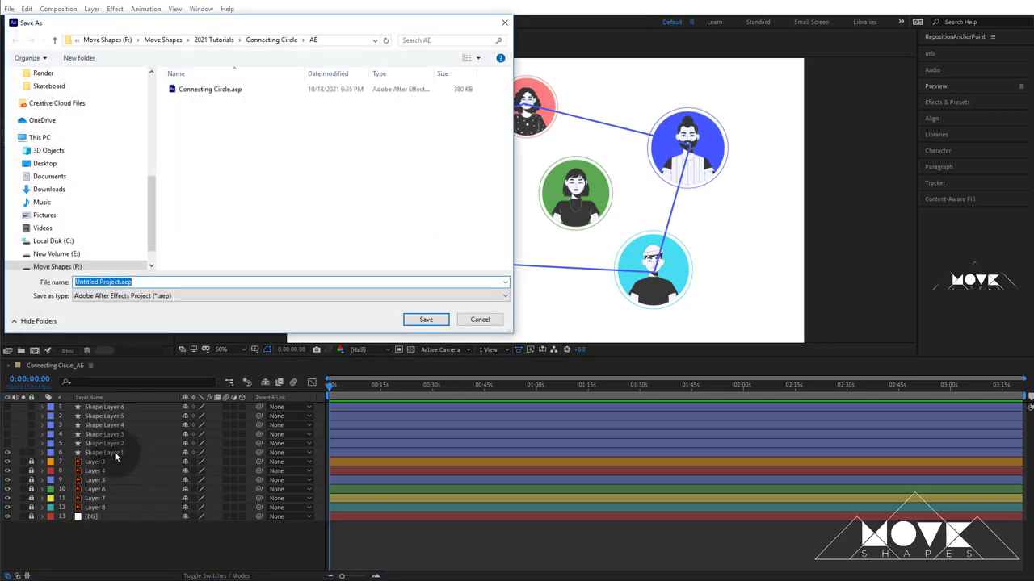
left_click(480, 318)
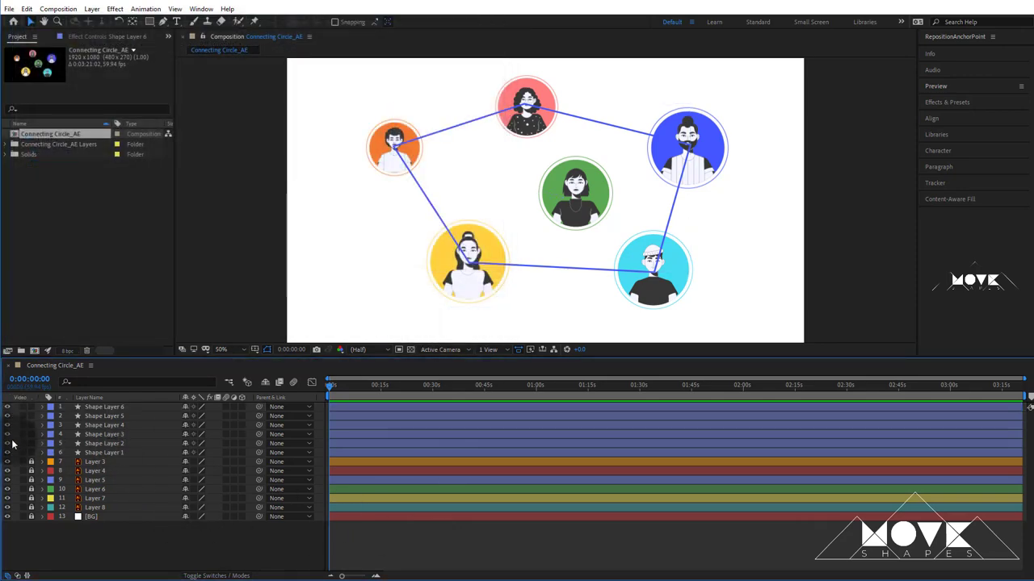
left_click(111, 407)
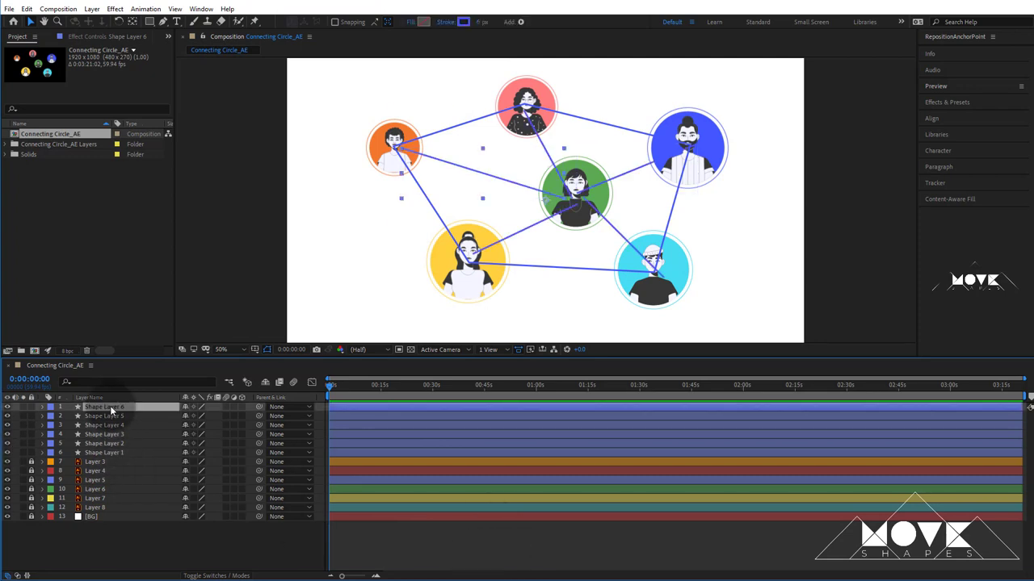
Step: Search the timeline for 'path' and select Shape Layer 6's Path property
left_click(104, 381)
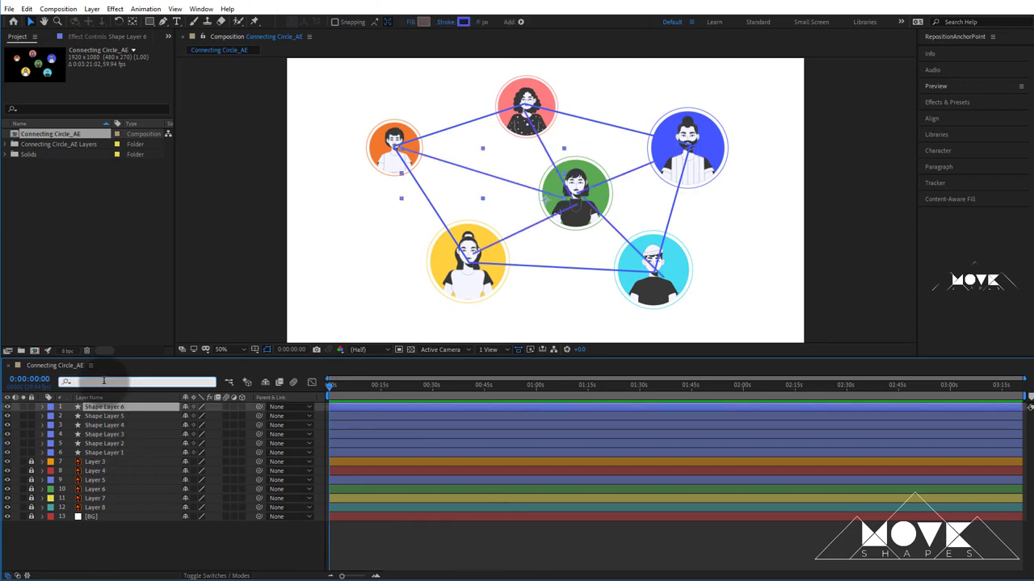
type("path")
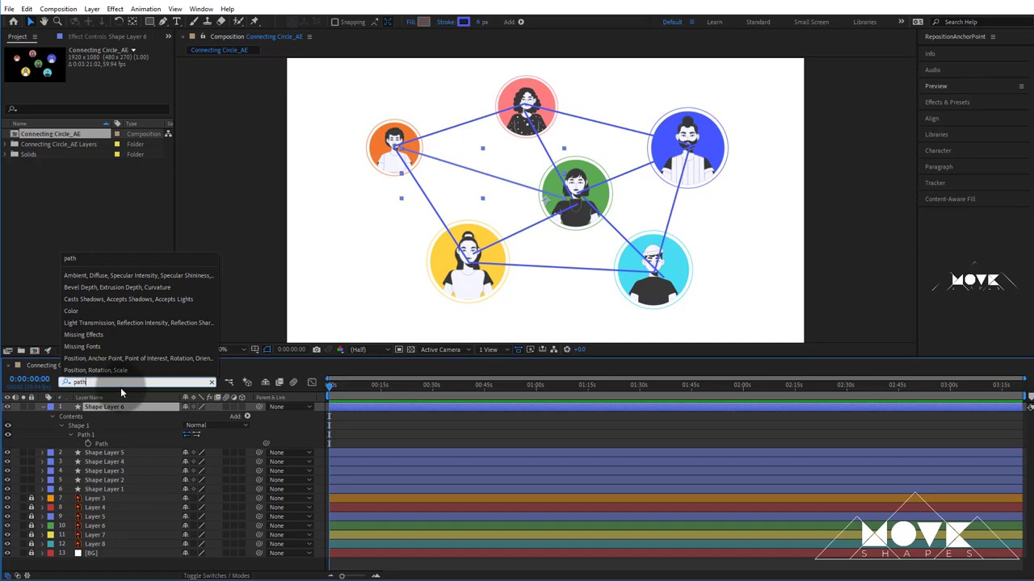
key("Return")
left_click(102, 444)
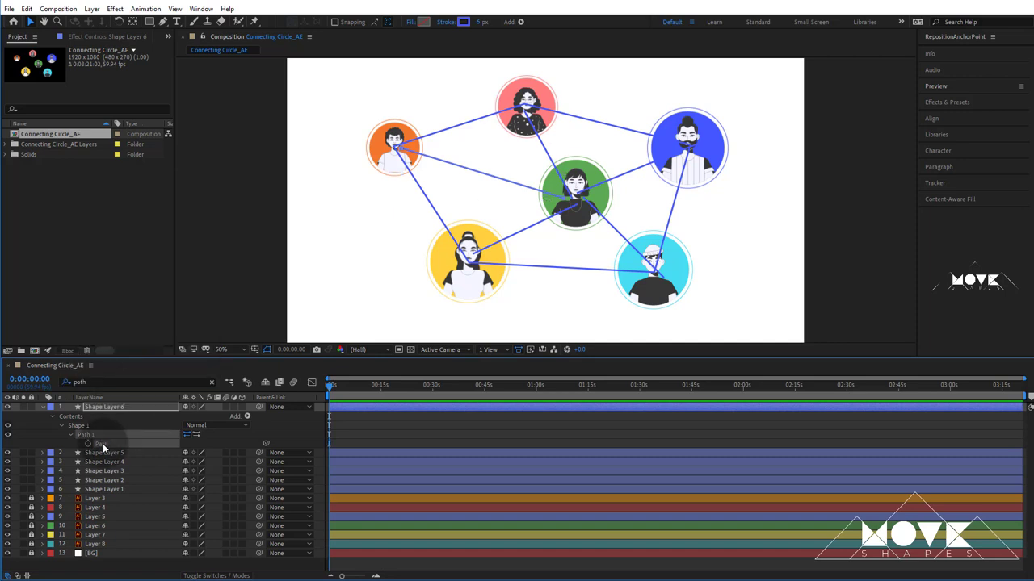
Step: Open Window > Create Nulls From Paths.jsx and move the panel aside
left_click(201, 9)
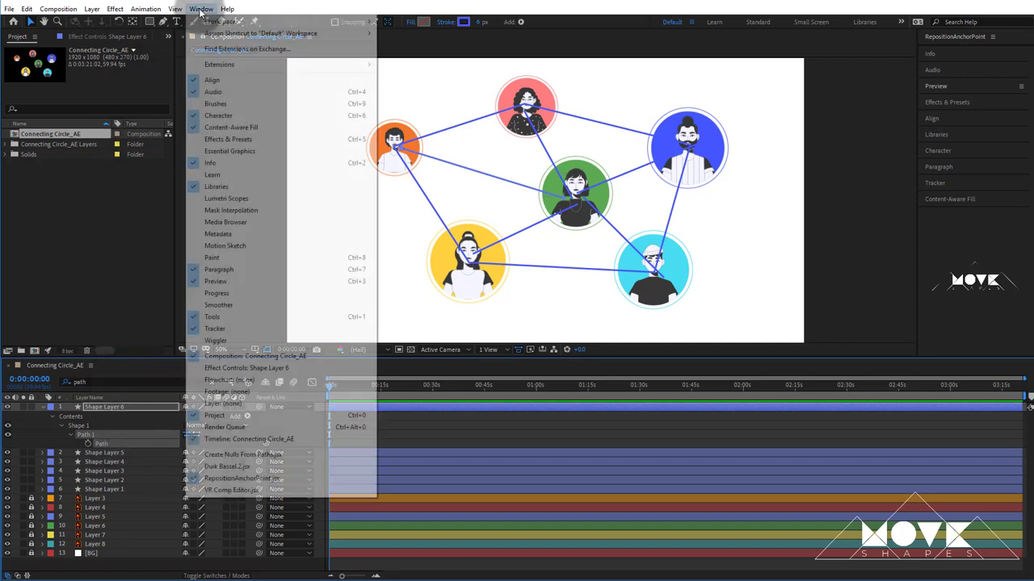
left_click(233, 456)
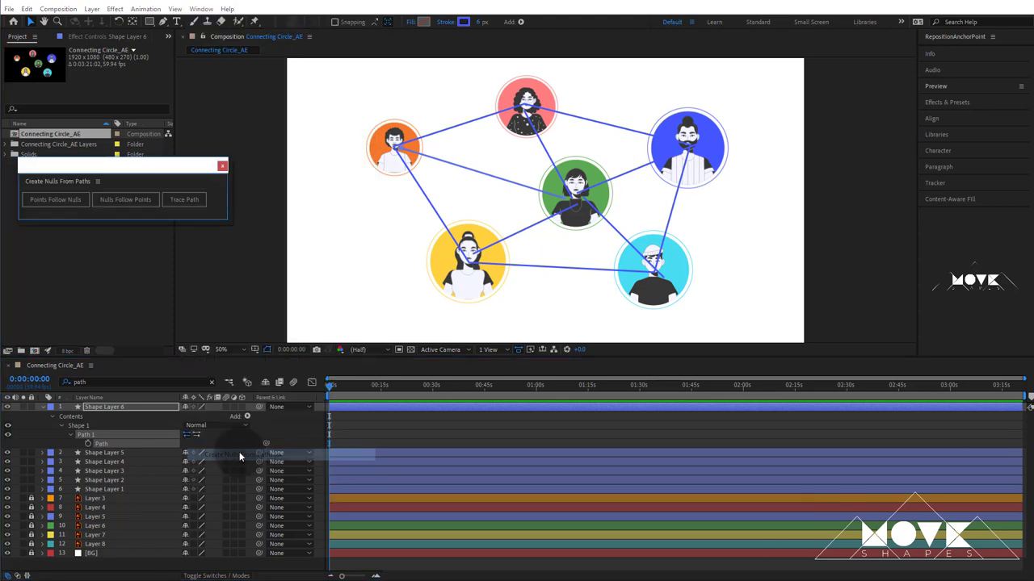
left_click_drag(160, 177, 150, 191)
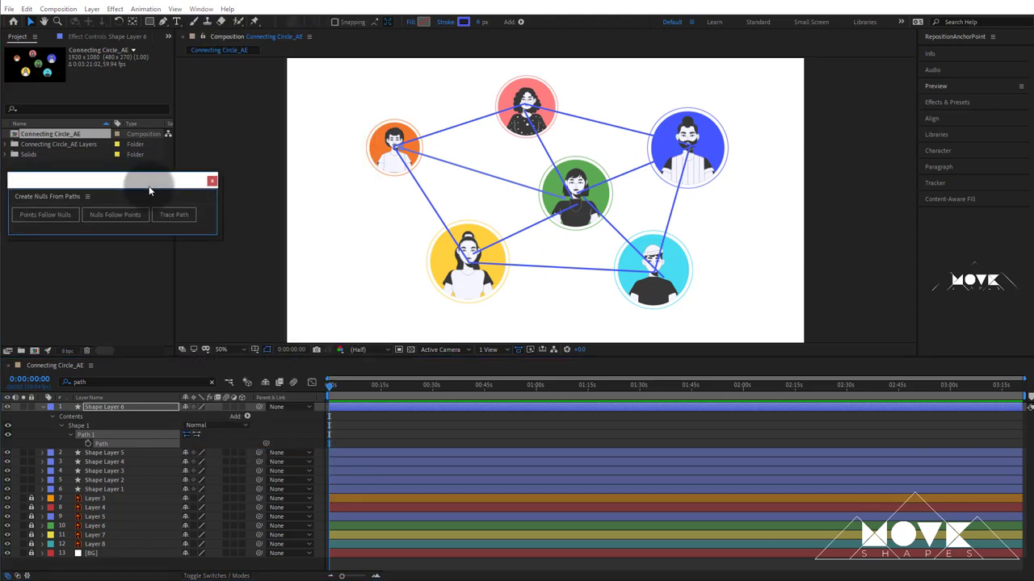
Step: Create Points Follow Nulls for Shape Layer 6's path
left_click(48, 216)
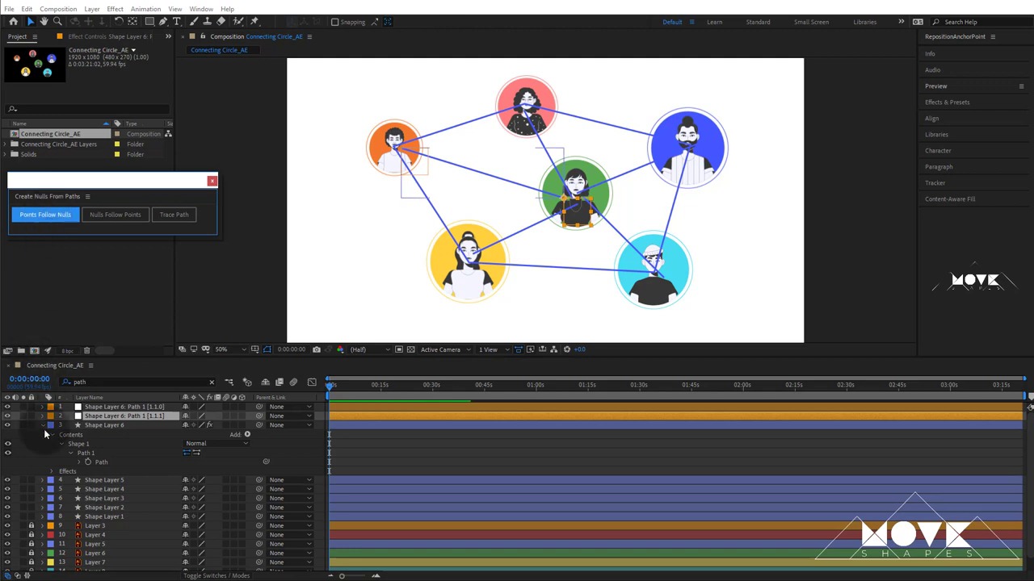
left_click(93, 409, "shift")
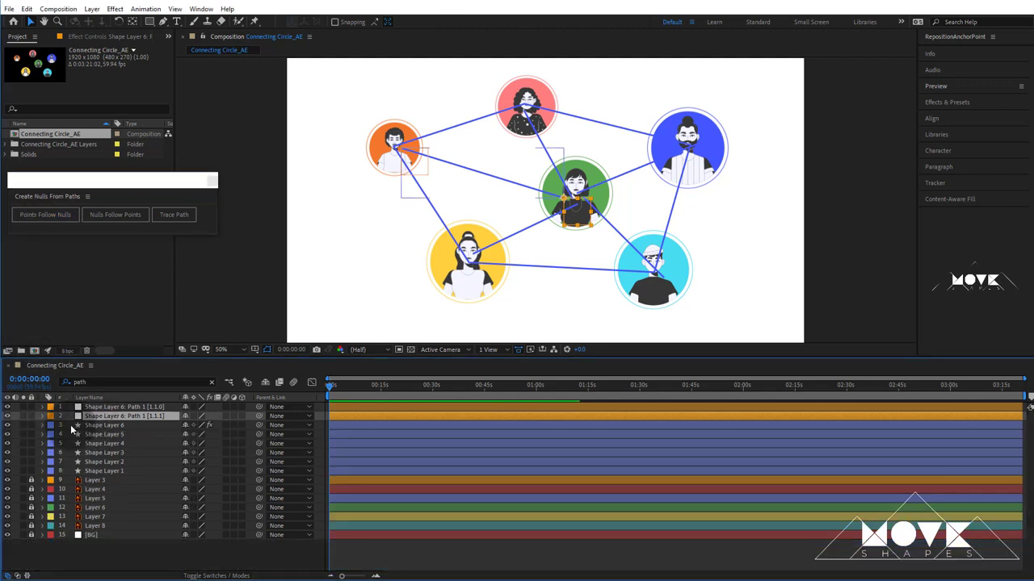
left_click(104, 424)
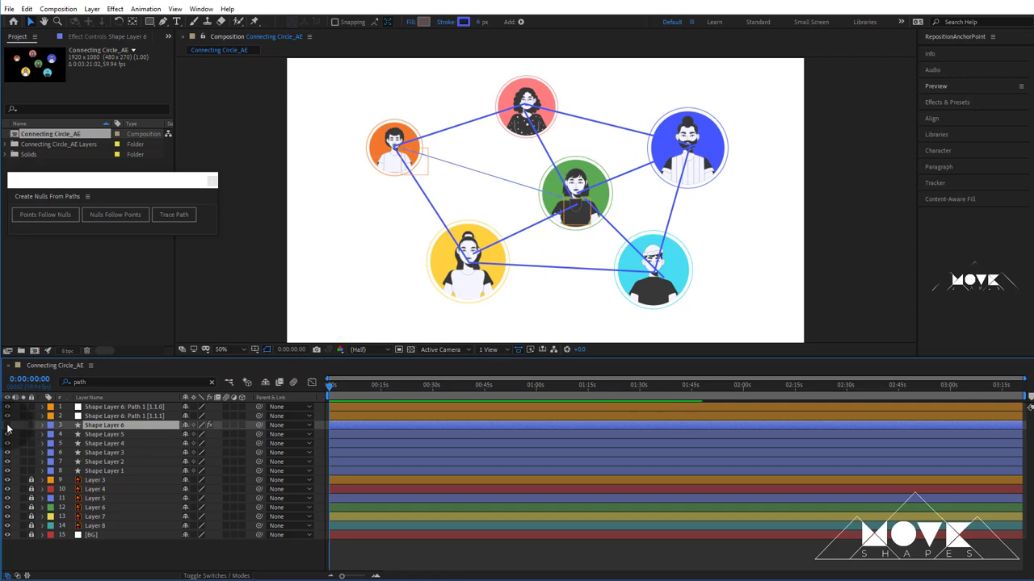
left_click(104, 434)
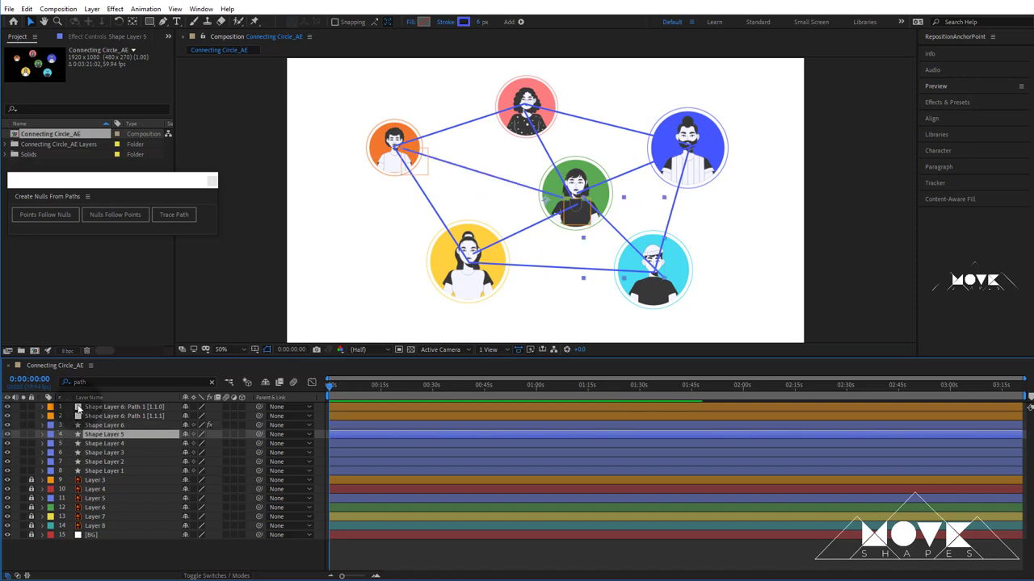
Step: Add Points Follow Nulls to Shape Layer 5's path, test-drag one null, then undo
left_click(65, 382)
left_click(109, 433)
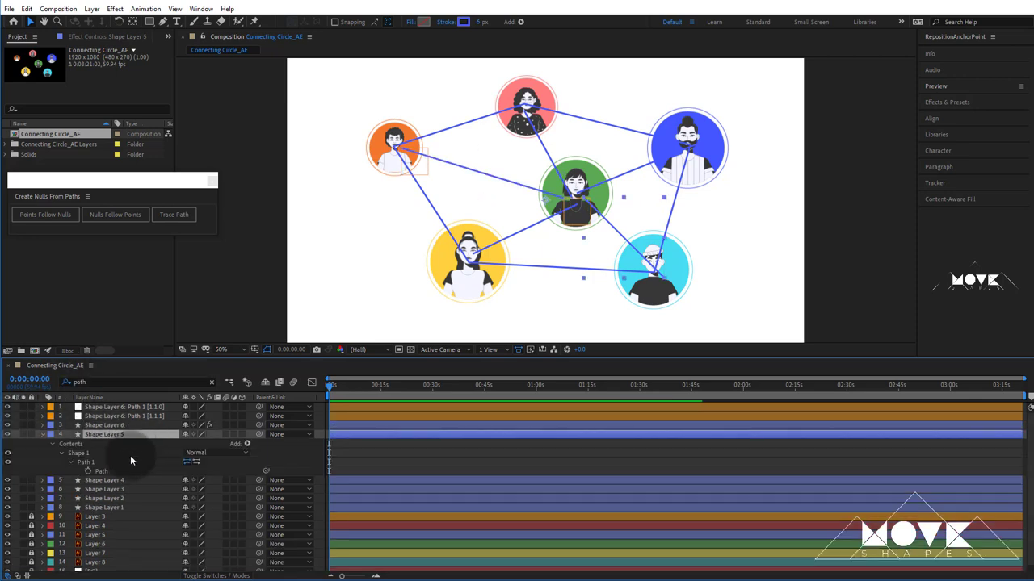
left_click(50, 214)
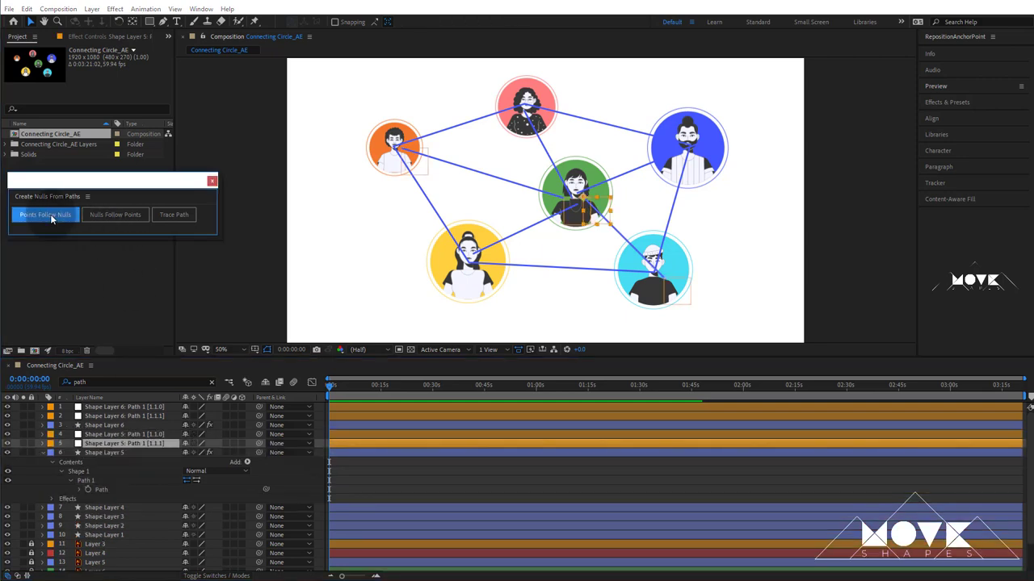
left_click(42, 452)
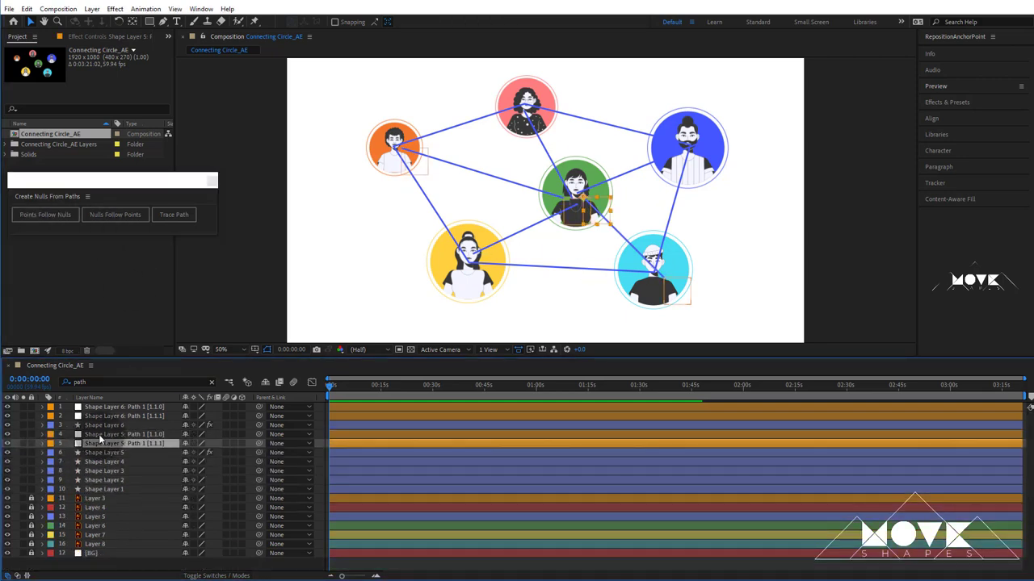
left_click(101, 434)
left_click_drag(677, 290, 760, 234)
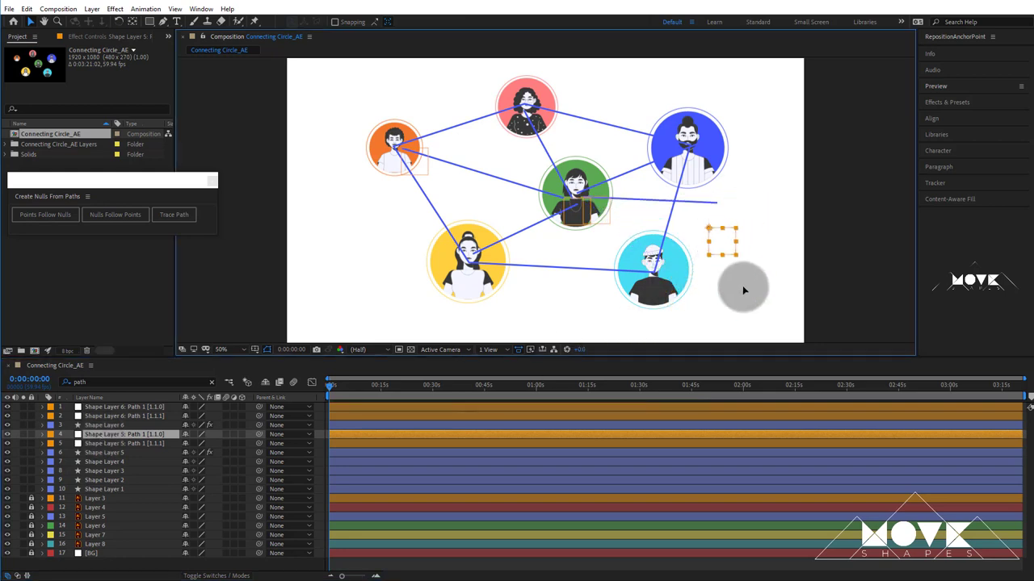
left_click_drag(707, 273, 726, 311)
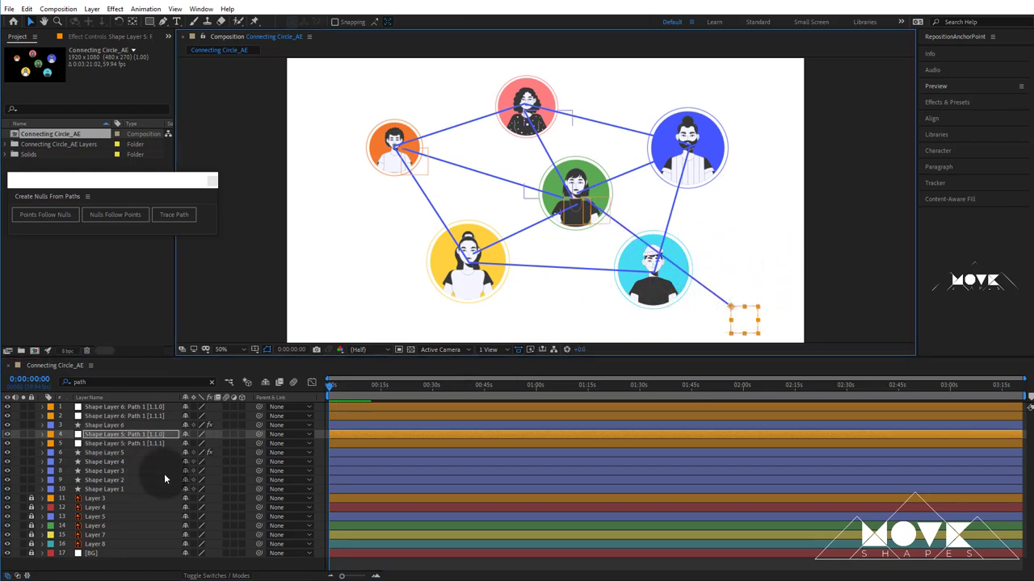
key("ctrl+z")
key("ctrl+z")
Step: Give Shape Layers 4 and 3 Points Follow Nulls on their Path properties
left_click(98, 464)
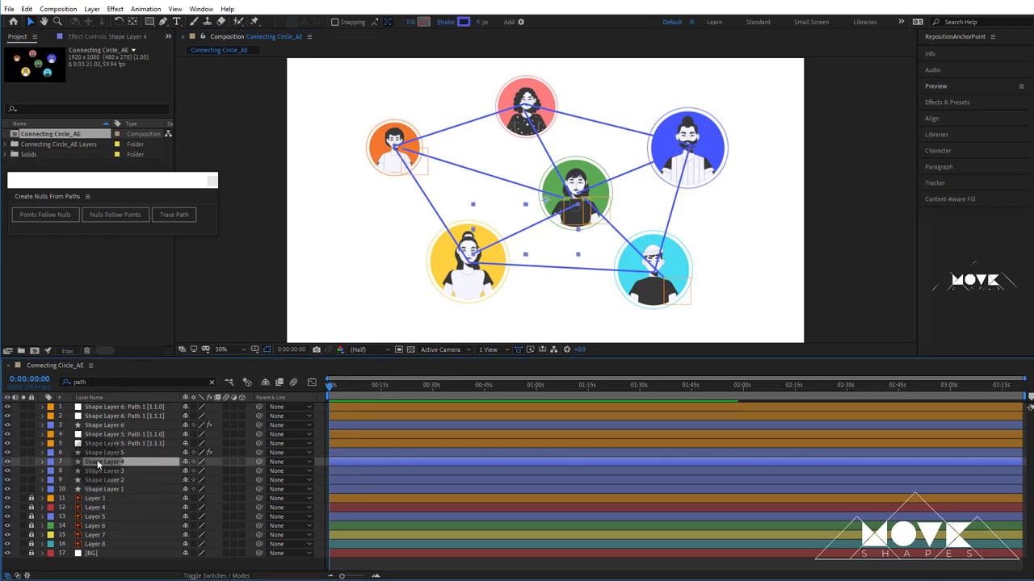
key("ctrl+f")
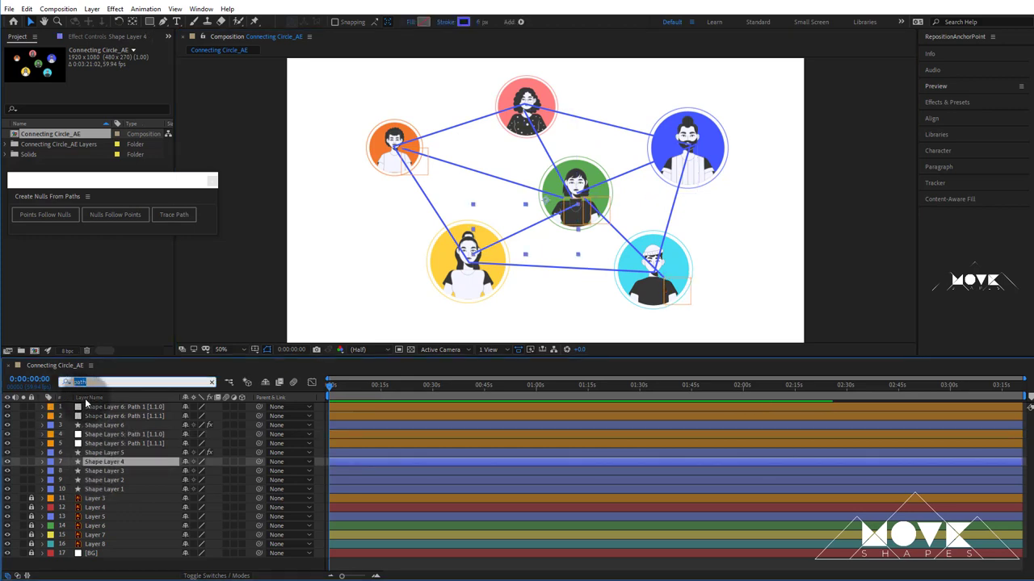
key("Return")
left_click(103, 498)
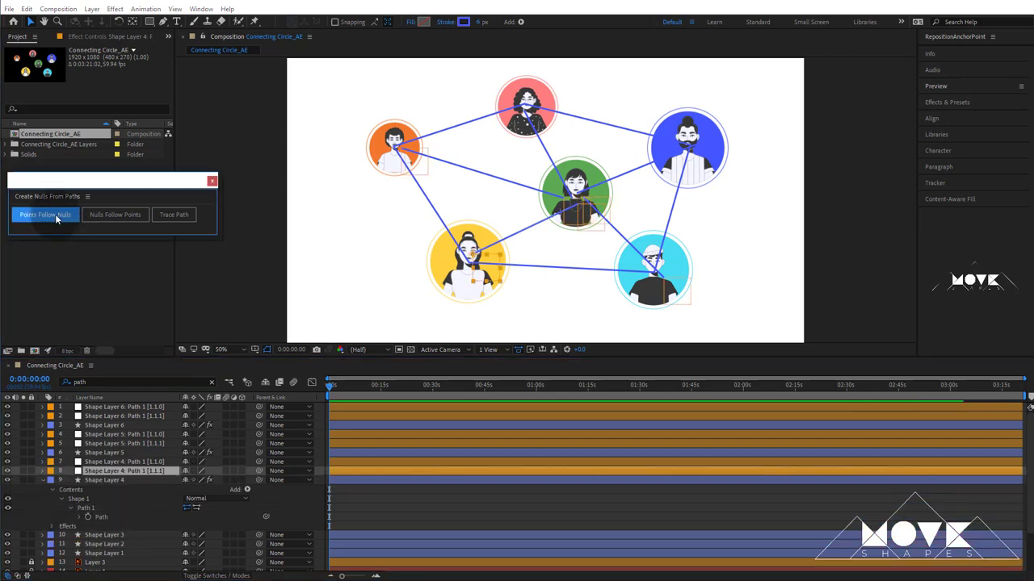
left_click(43, 481)
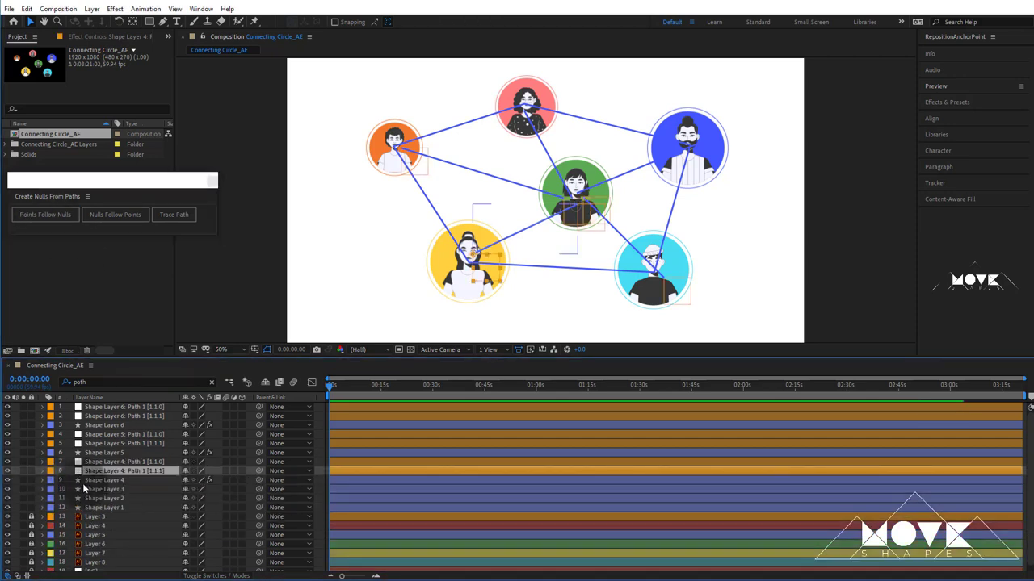
left_click(93, 490)
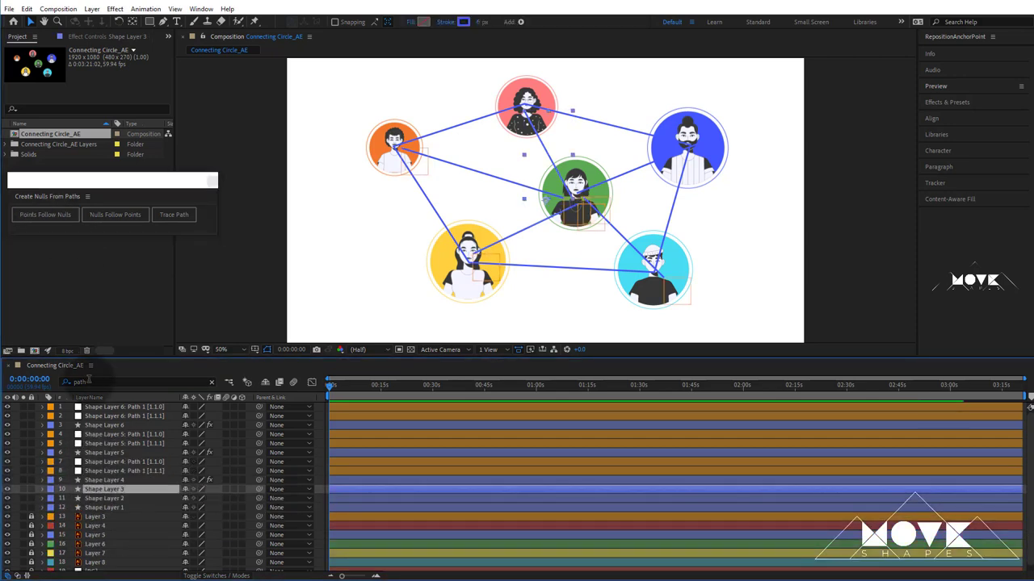
left_click(74, 382)
key("Return")
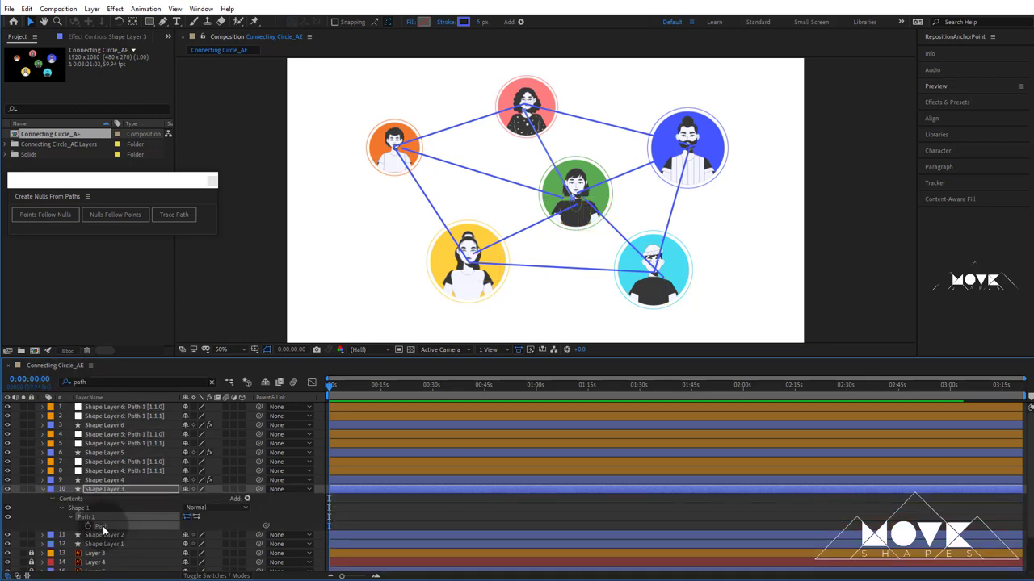
left_click(55, 214)
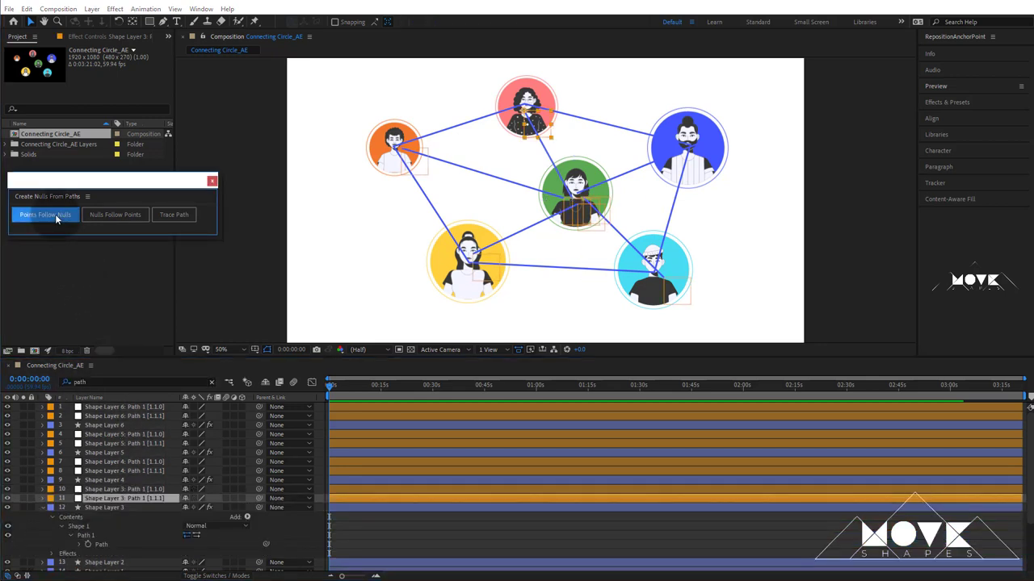
left_click(43, 507)
scroll(118, 512, "down", 1)
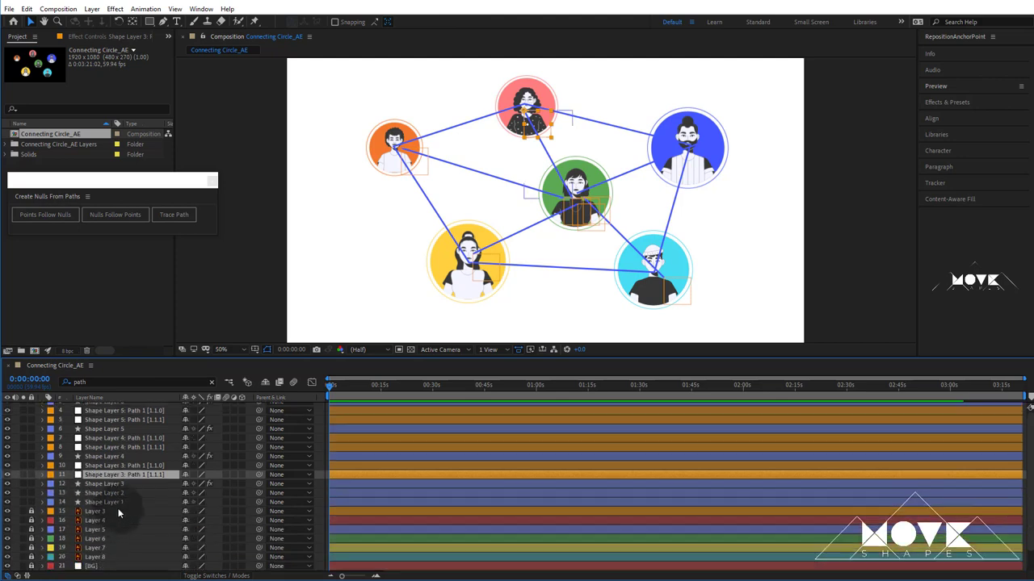
Step: Create Points Follow Nulls for Shape Layer 2's Path property
left_click(98, 493)
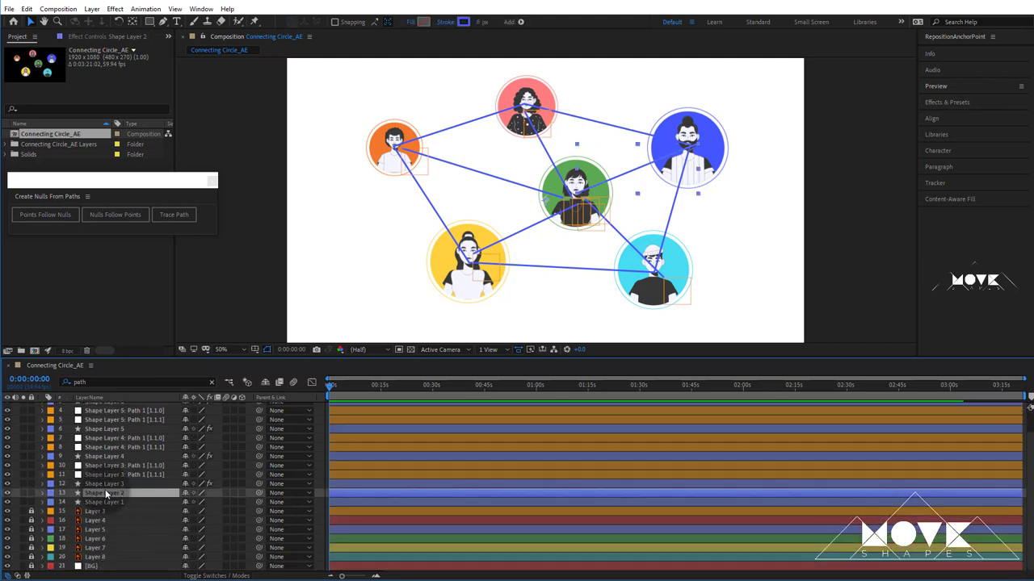
left_click(81, 382)
key("Return")
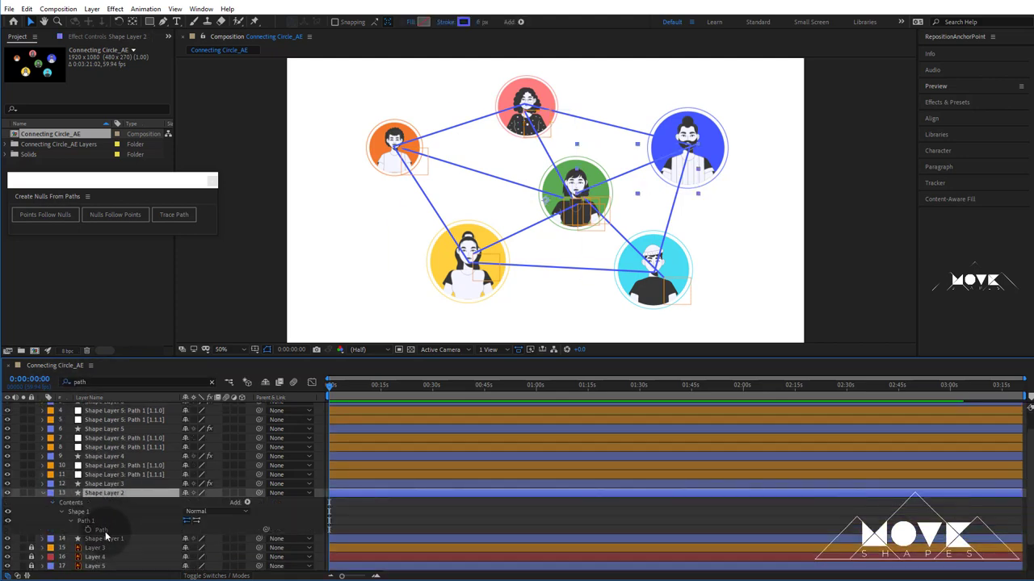
left_click(109, 531)
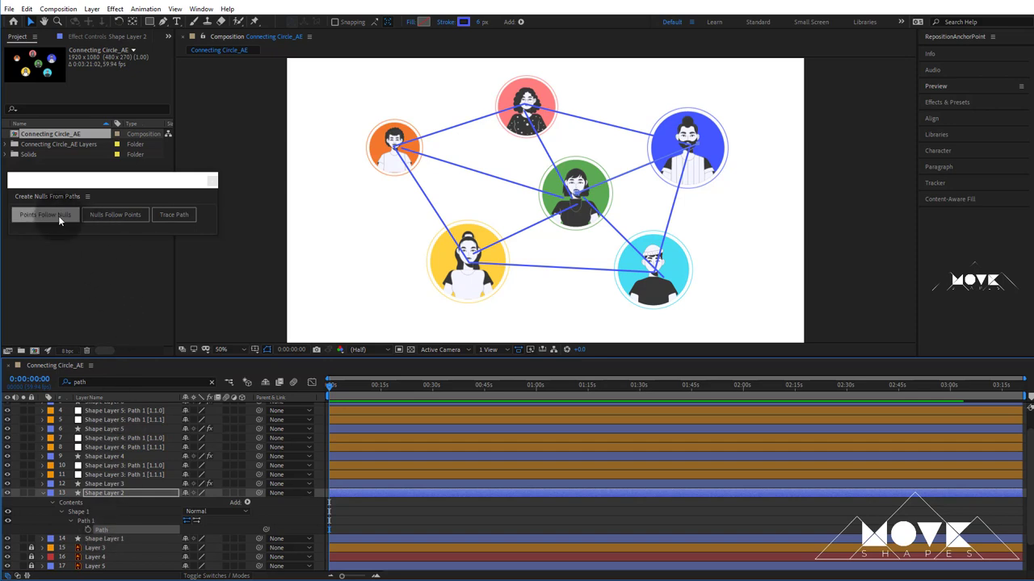
left_click(58, 216)
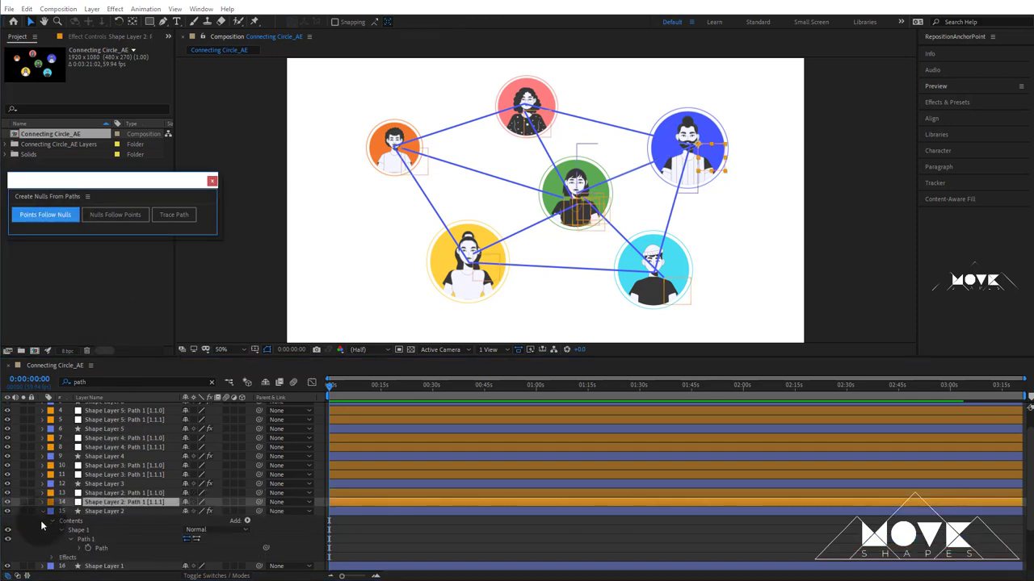
Step: Filter for 'path' and create Points Follow Nulls for Shape Layer 1's loop path
left_click(43, 511)
left_click(91, 521)
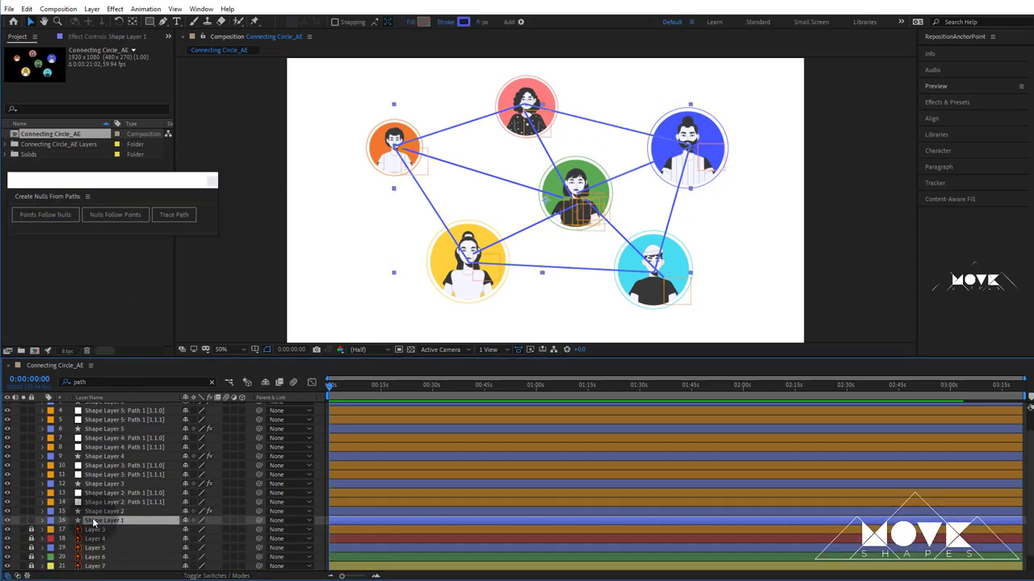
left_click(93, 381)
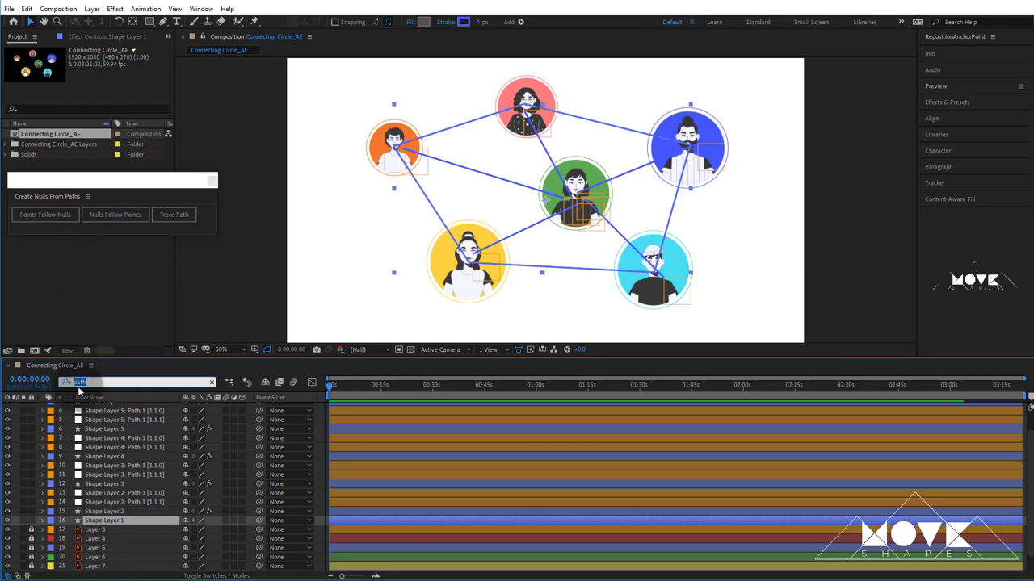
type("path")
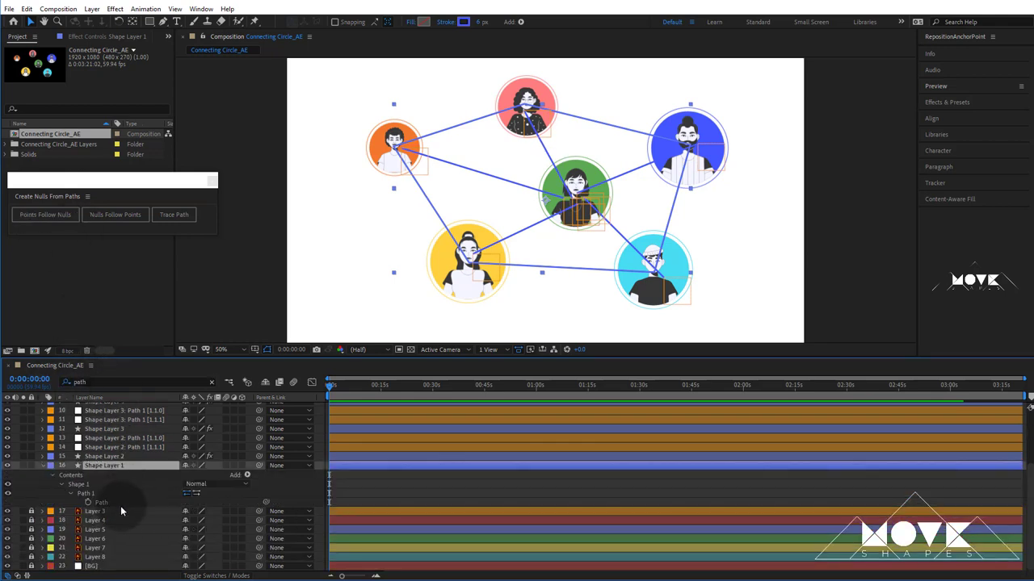
left_click(102, 502)
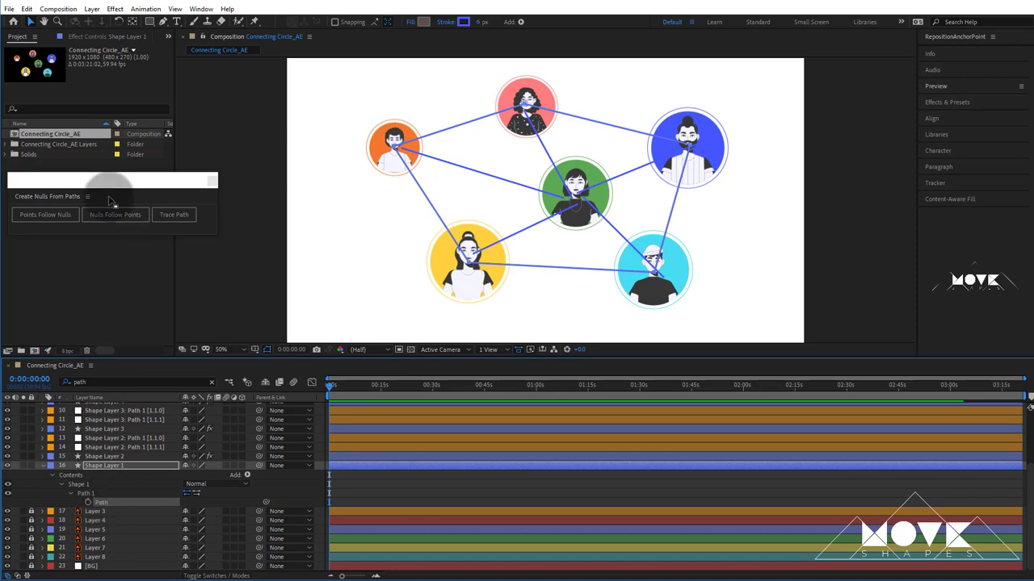
left_click(28, 216)
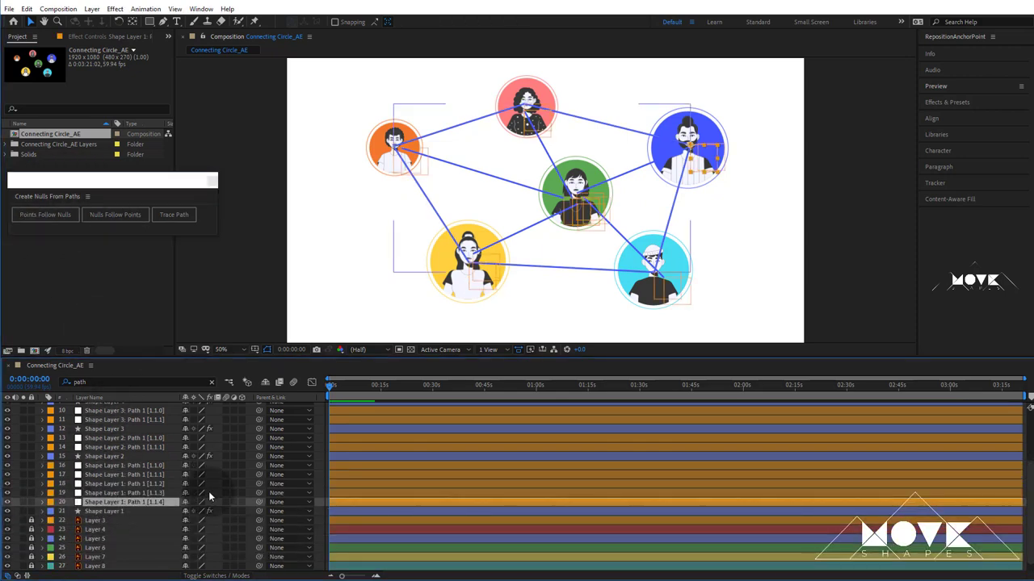
left_click(848, 297)
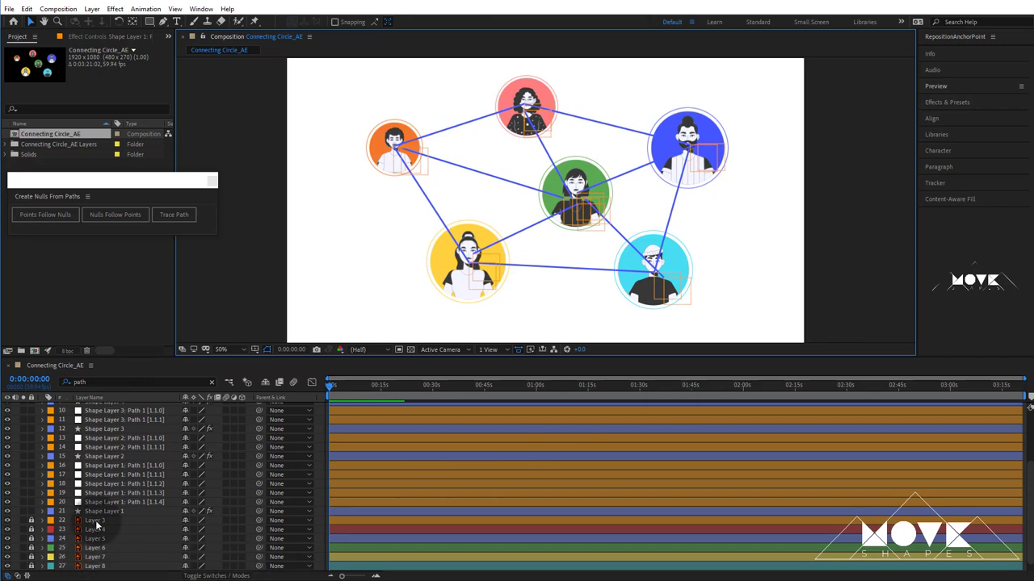
scroll(98, 530, "up", 3)
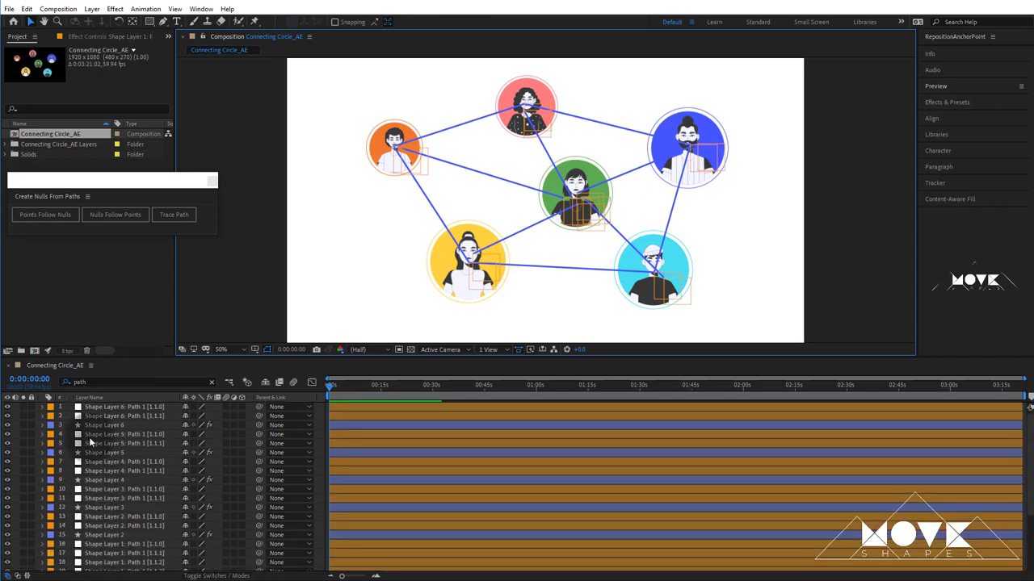
Step: Move Shape Layers 1–6 below avatar Layers 3–8 and switch on their Lock
left_click(103, 425)
left_click(103, 452, "ctrl")
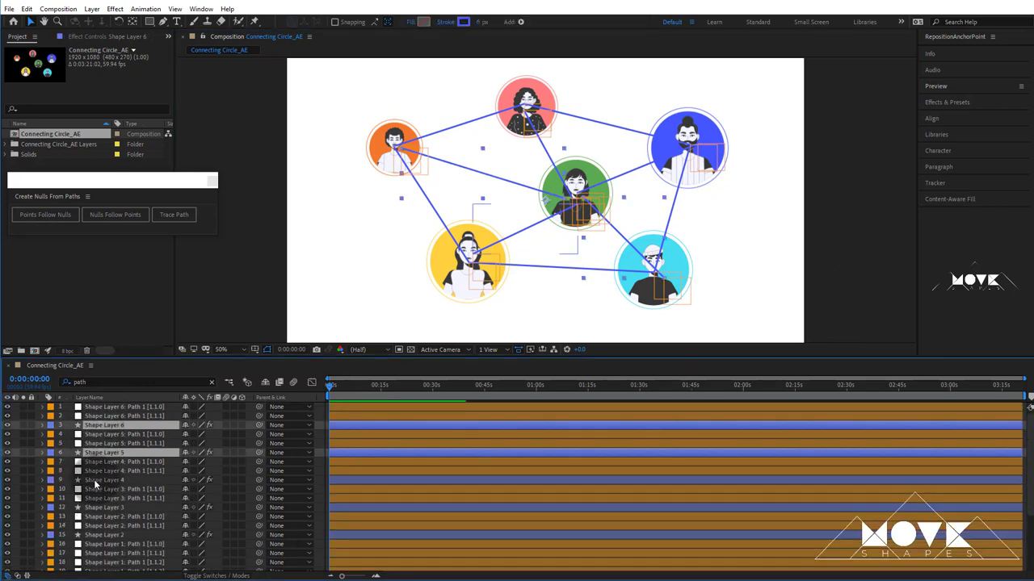
left_click(98, 479, "ctrl")
left_click(102, 507, "ctrl")
left_click(105, 535, "ctrl")
scroll(110, 533, "down", 2)
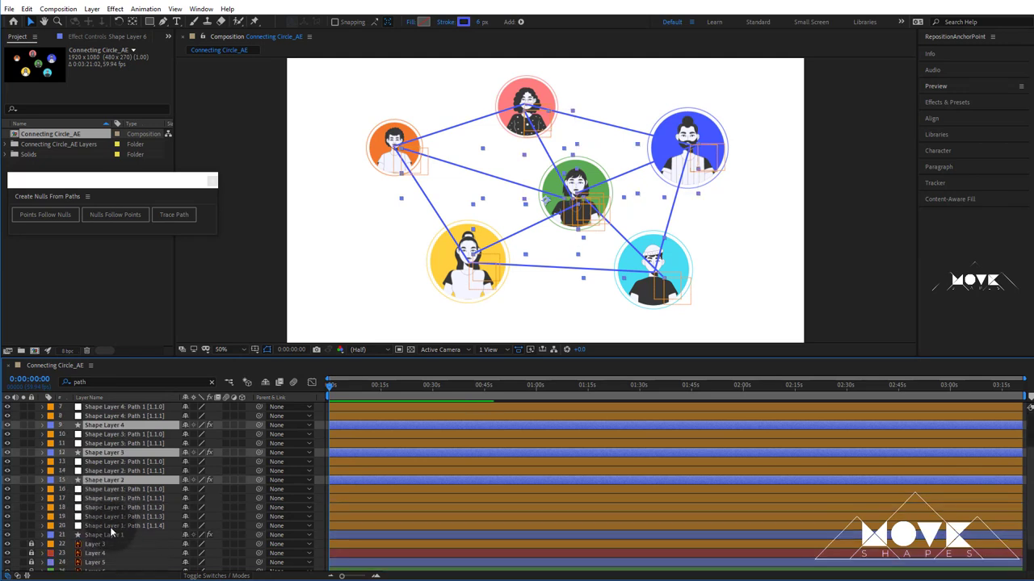
left_click(109, 535, "ctrl")
scroll(105, 525, "down", 2)
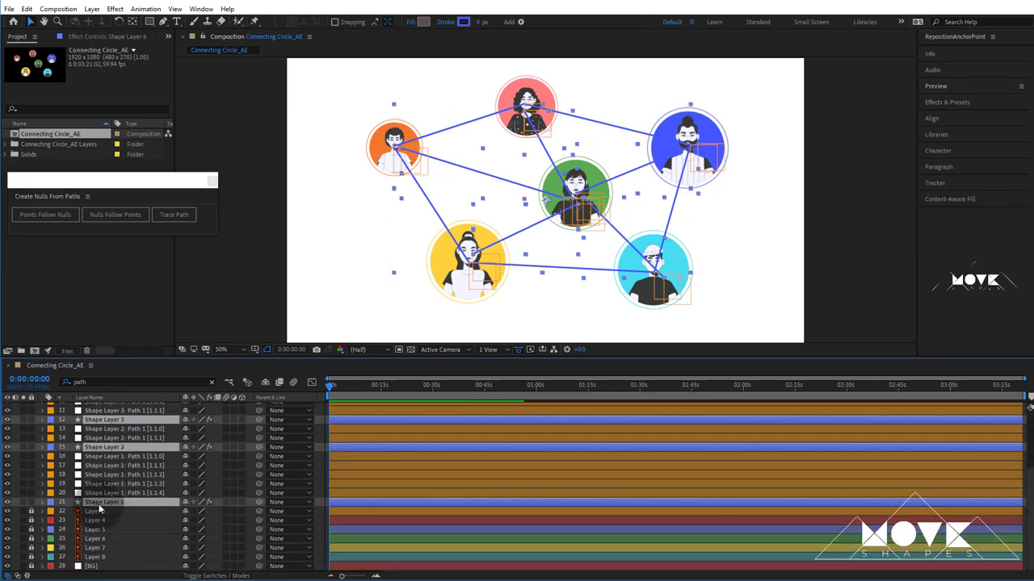
left_click_drag(100, 509, 104, 561)
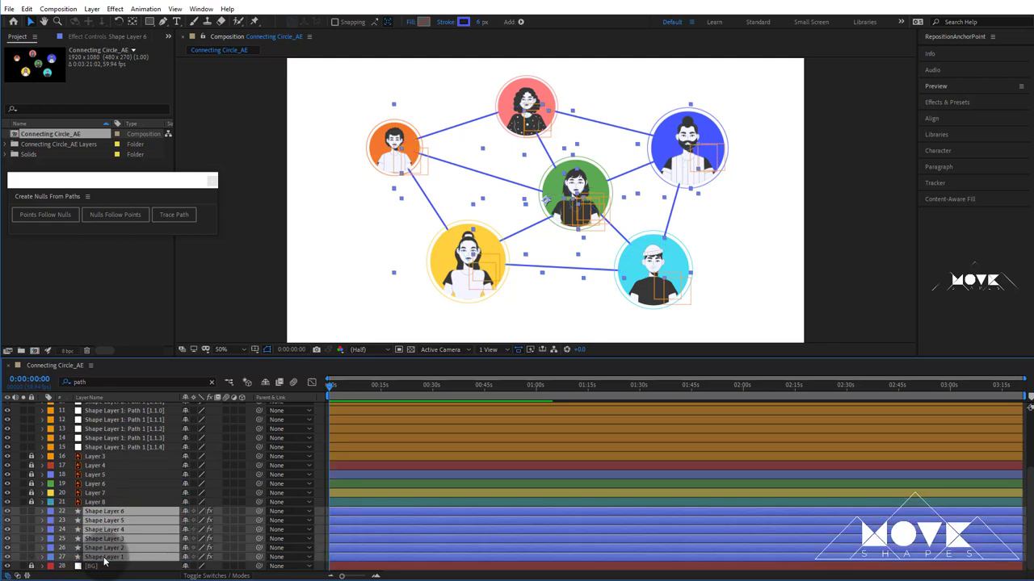
left_click(32, 520)
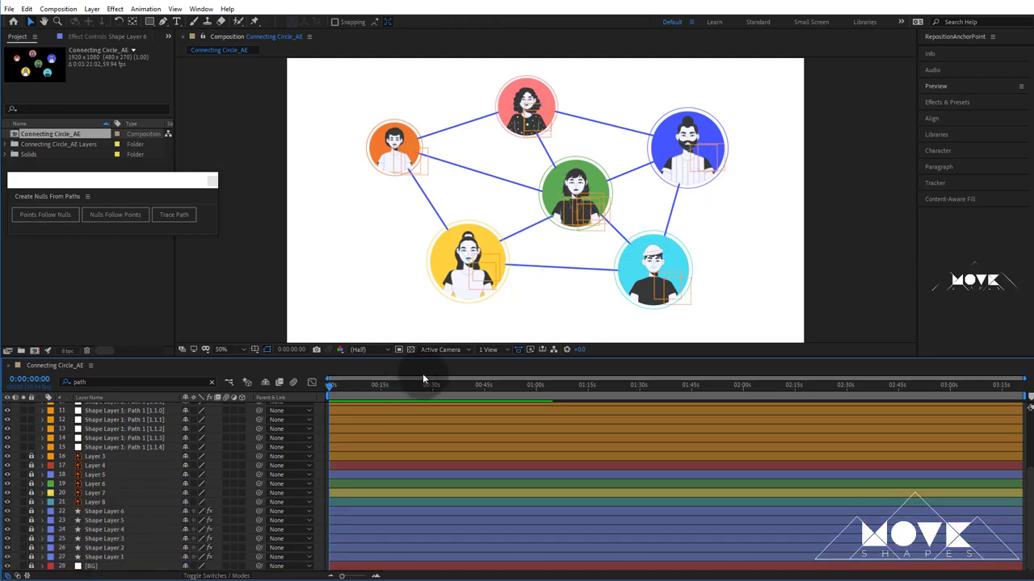
scroll(107, 444, "up", 4)
Step: Drag the point nulls at the orange avatar to check the line ends follow
left_click(106, 407)
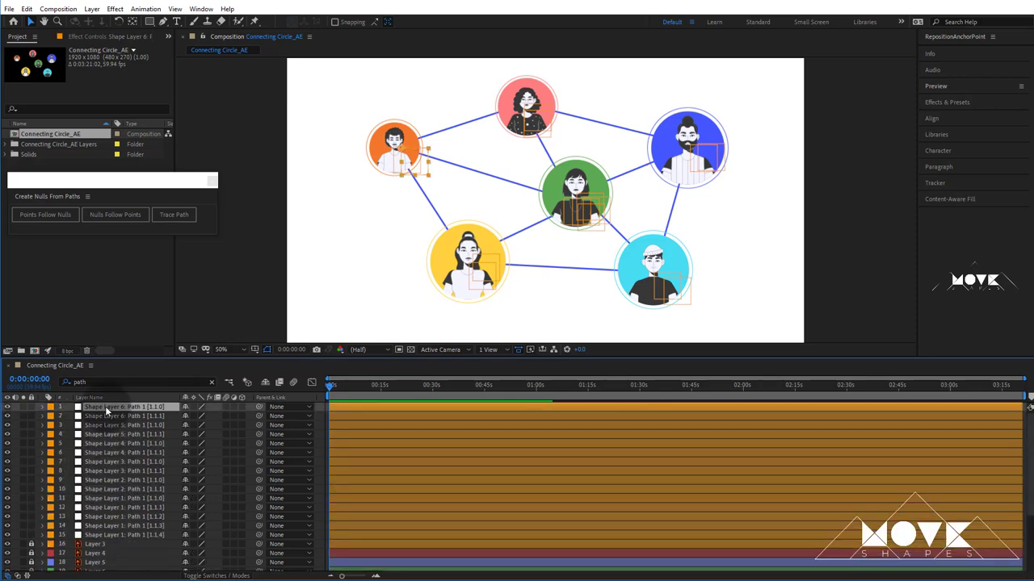
left_click_drag(454, 172, 441, 219)
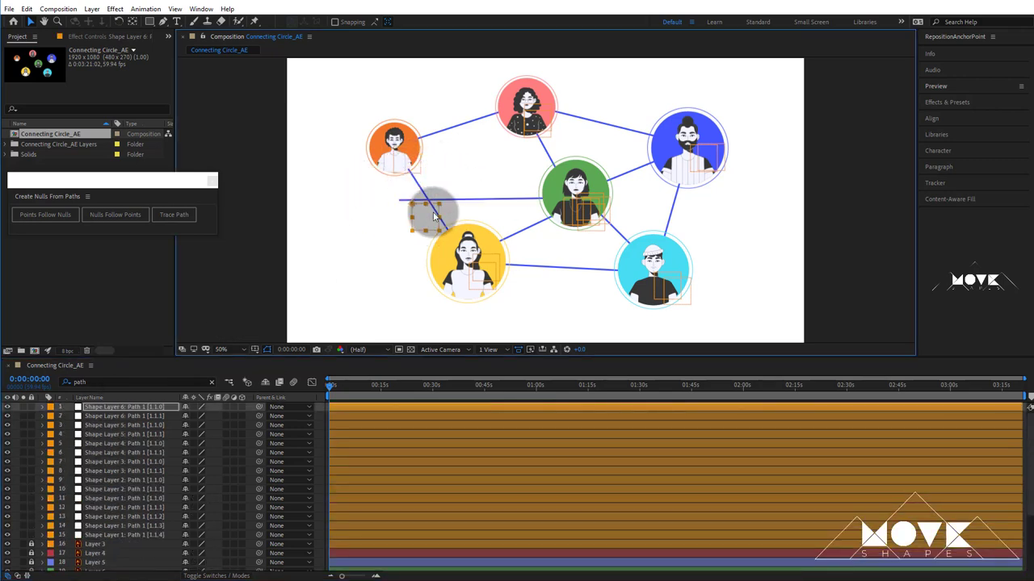
left_click_drag(342, 99, 485, 226)
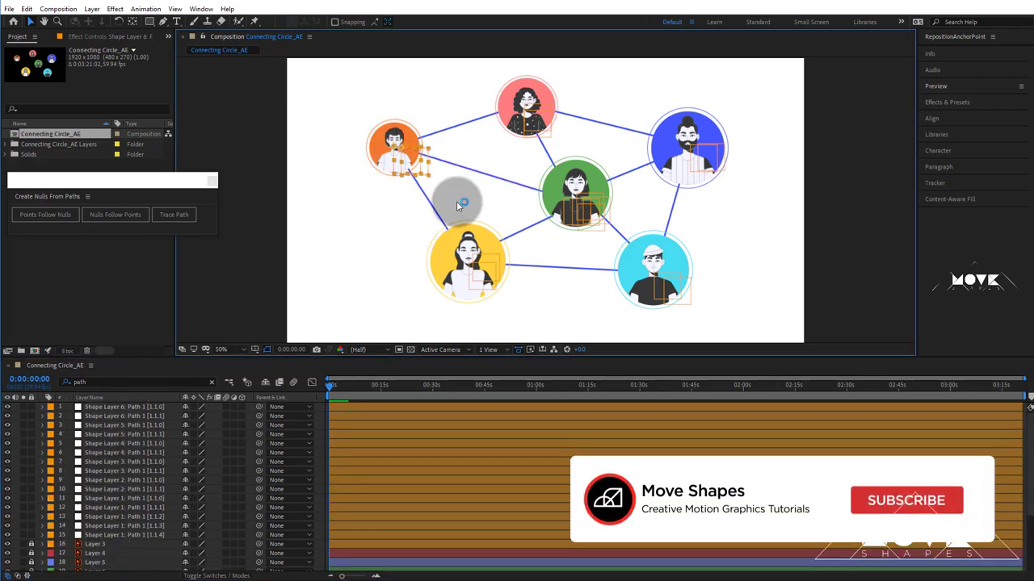
left_click(420, 168)
left_click_drag(420, 168, 412, 174)
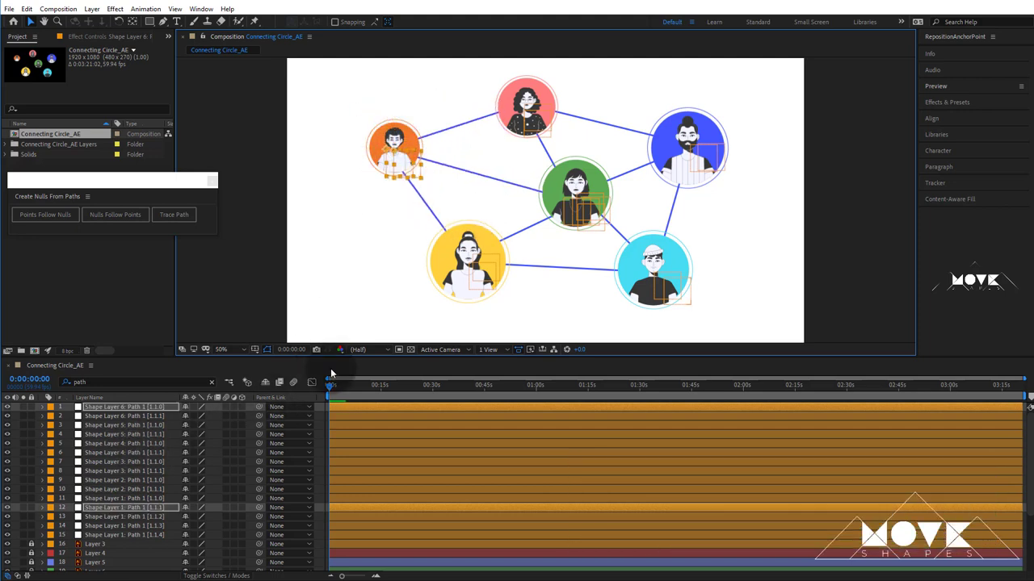
left_click(529, 165)
Step: Shift the green avatar's line endpoint nulls down-right, then return them to place
left_click_drag(547, 188, 622, 231)
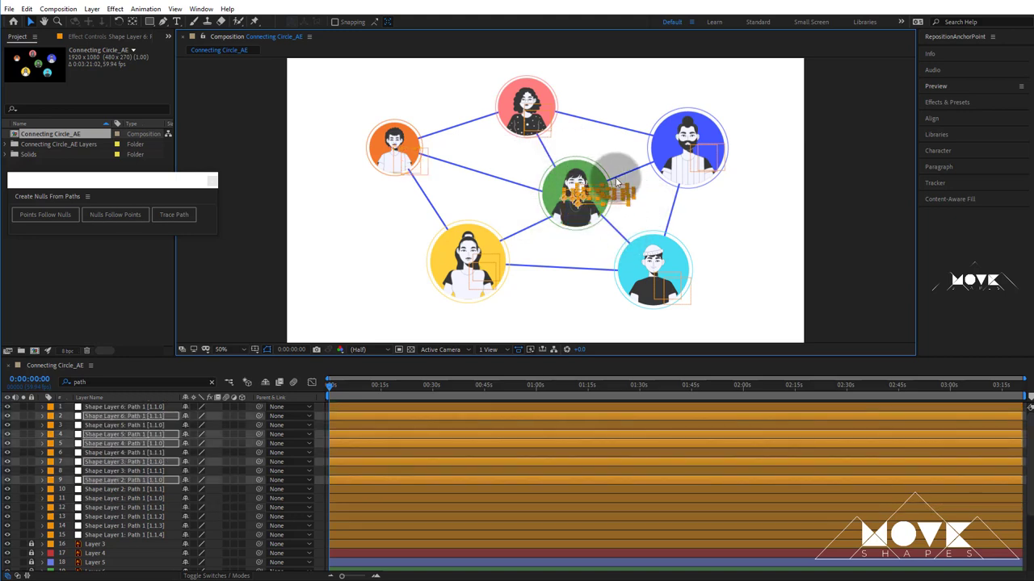
left_click_drag(547, 162, 570, 206)
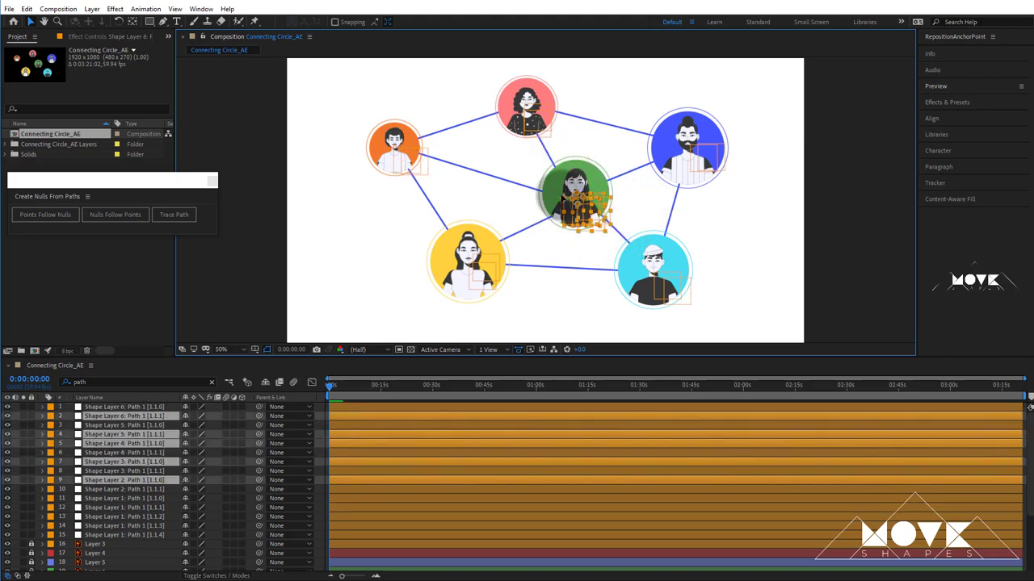
left_click_drag(563, 197, 566, 203)
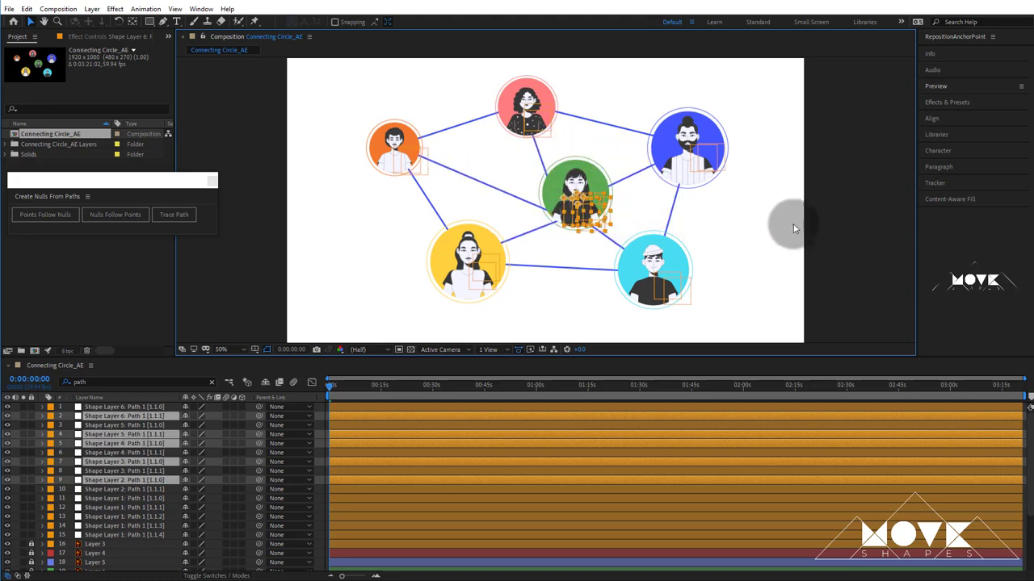
left_click(860, 223)
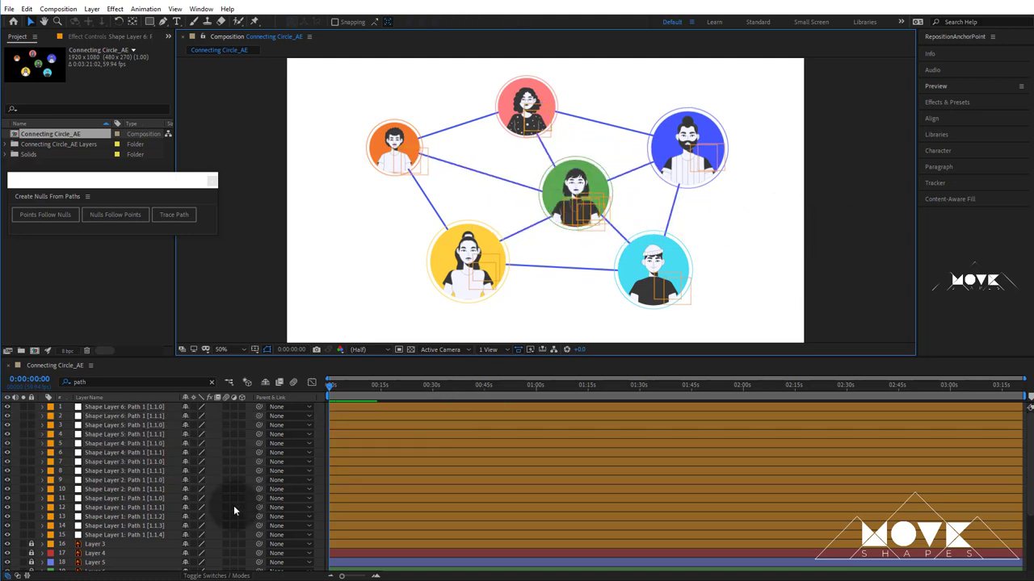
Step: Reselect the orange avatar's point nulls, then clear all layer and point selections
left_click(336, 138)
left_click_drag(335, 117, 454, 195)
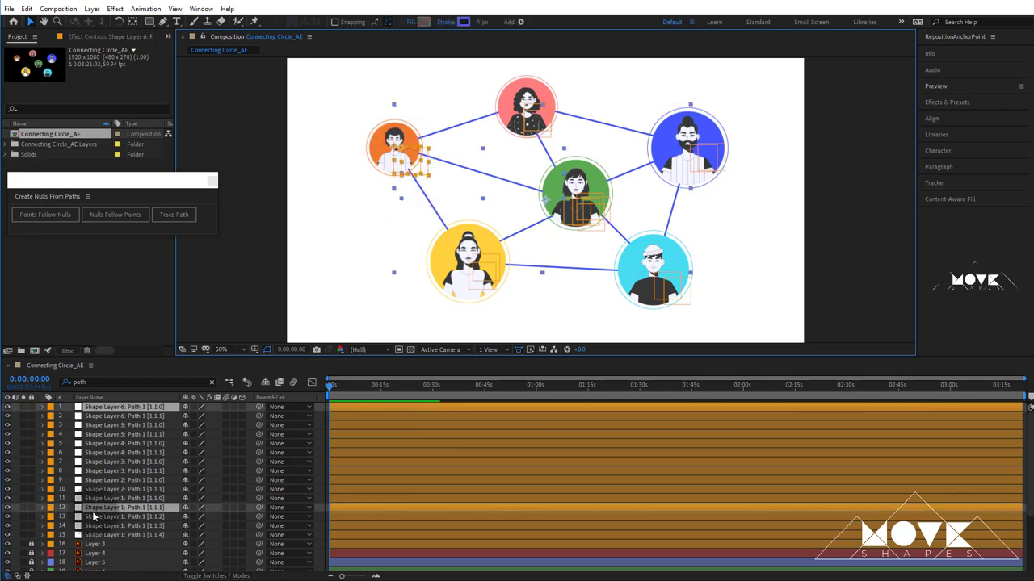
scroll(93, 516, "down", 2)
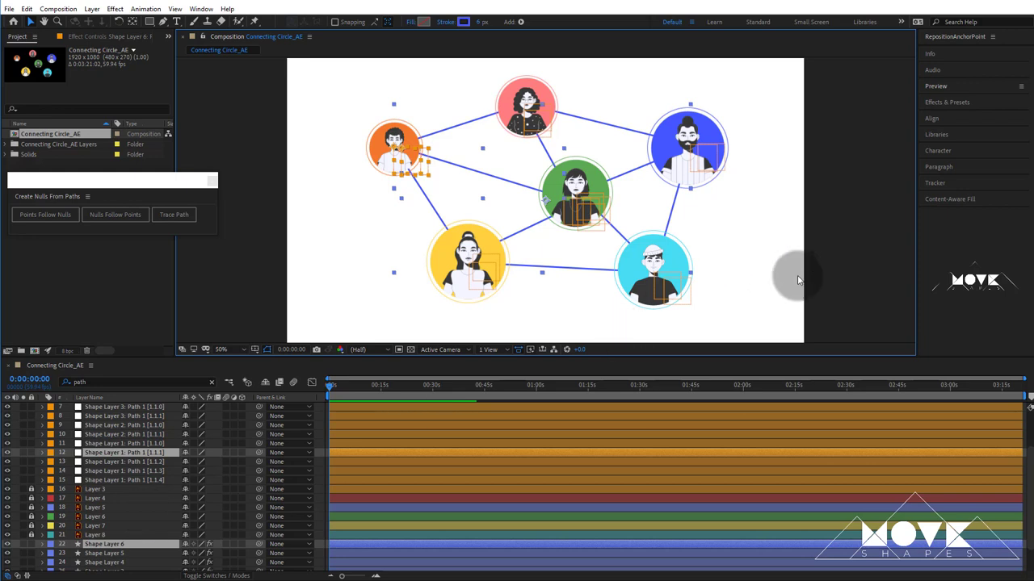
scroll(202, 525, "down", 1)
left_click(871, 245)
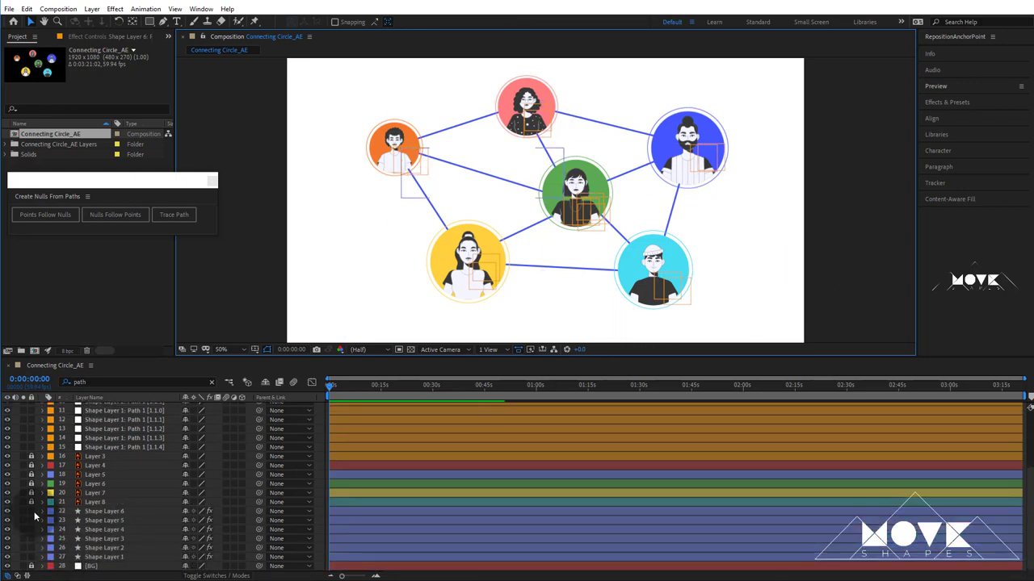
scroll(127, 512, "up", 3)
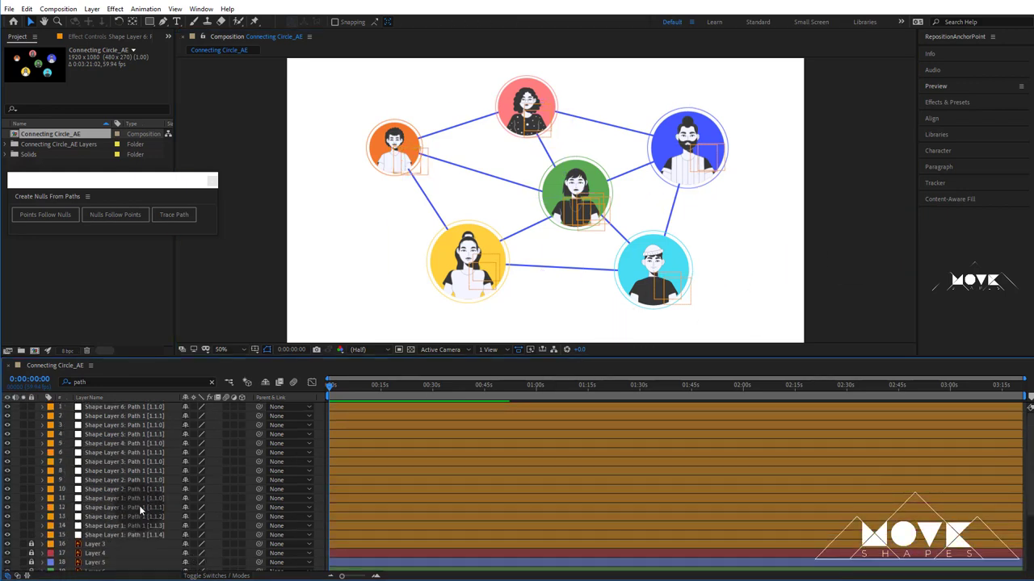
left_click(498, 338)
Step: Raise the viewer/timeline divider and set the viewer magnification to Fit
left_click_drag(491, 356, 491, 313)
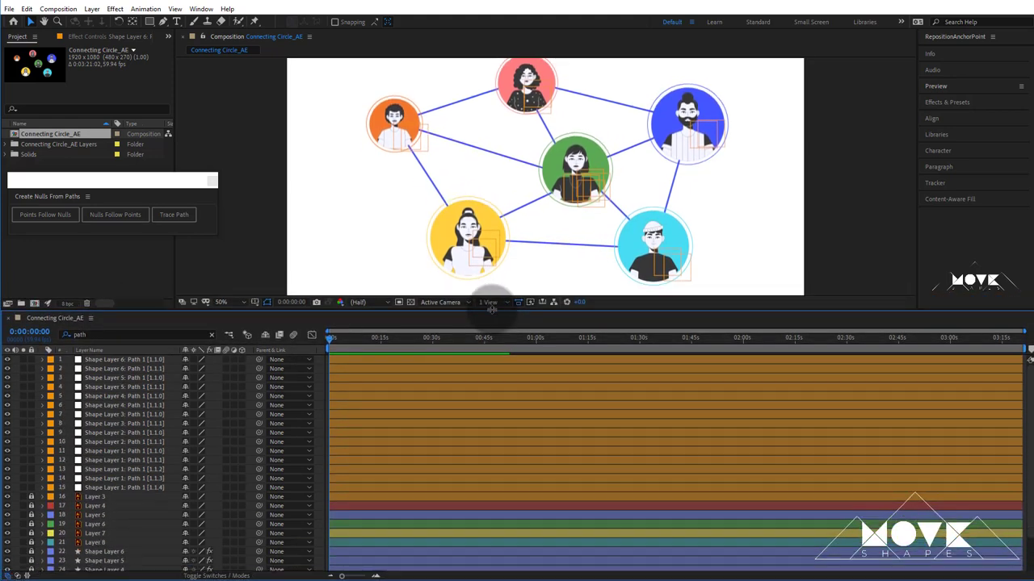
left_click(223, 303)
left_click(239, 319)
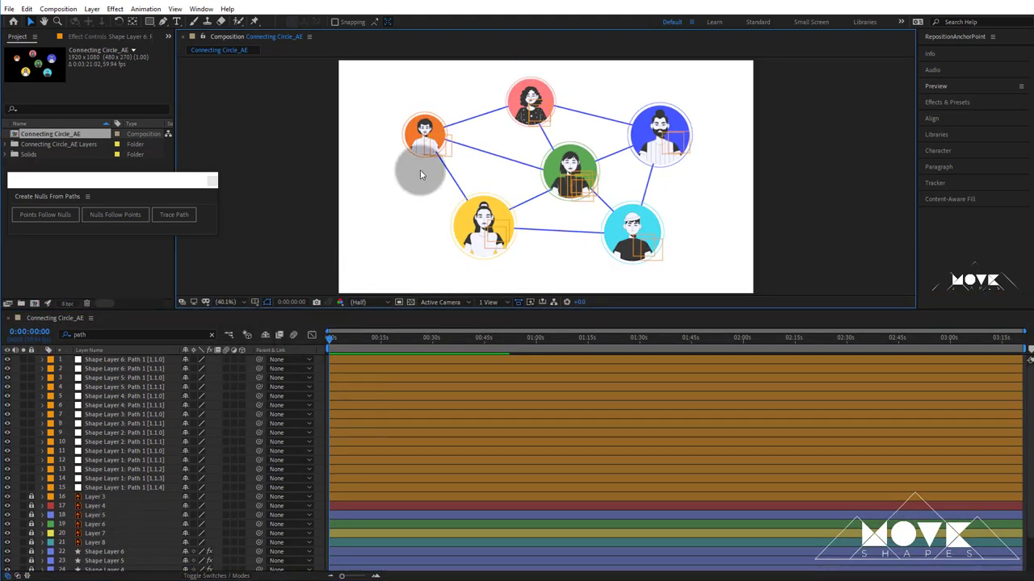
Step: Parent the orange avatar's point nulls (layers 12–14) and lock Layer 3
left_click_drag(367, 82, 474, 178)
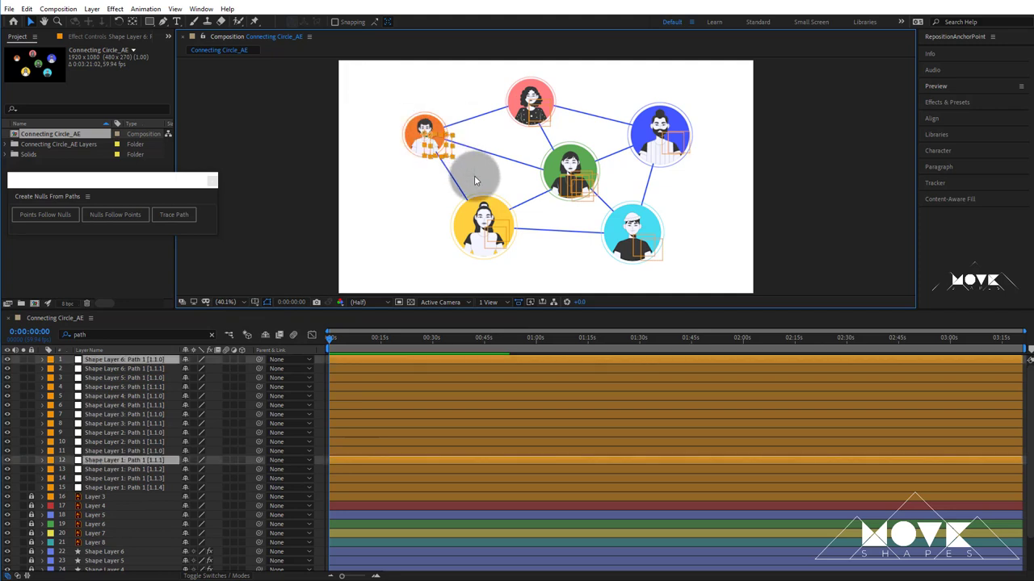
left_click(121, 478, "shift")
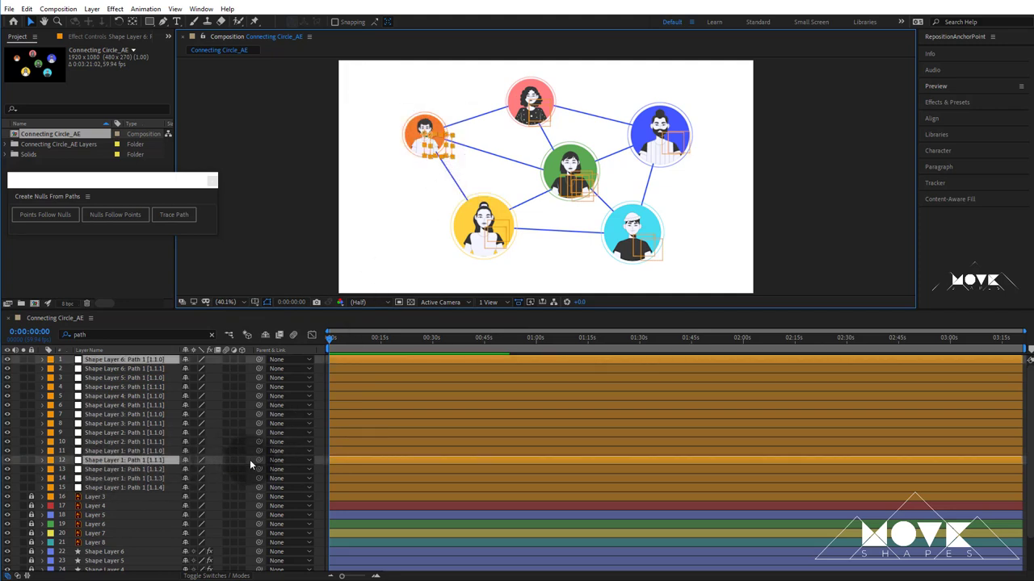
mouse_move(258, 461)
left_mouse_down()
mouse_move(161, 493)
mouse_move(95, 555)
mouse_move(101, 499)
left_mouse_up()
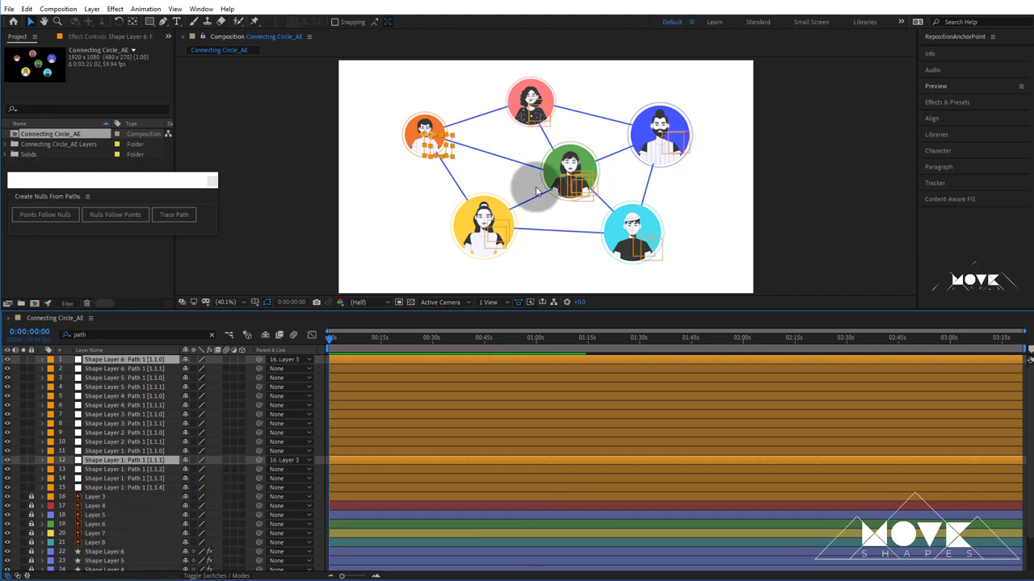
left_click(85, 497)
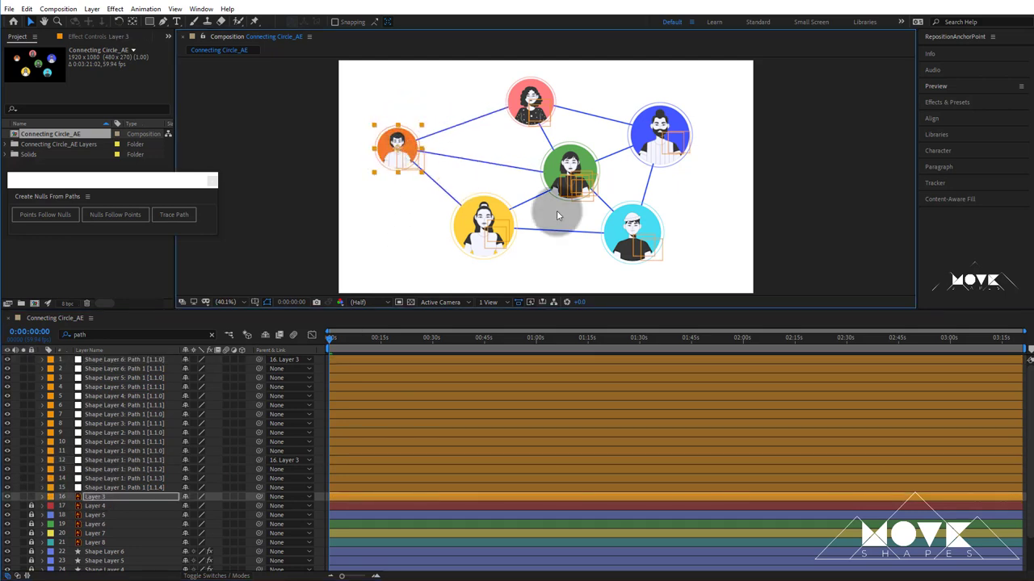
left_click(30, 497)
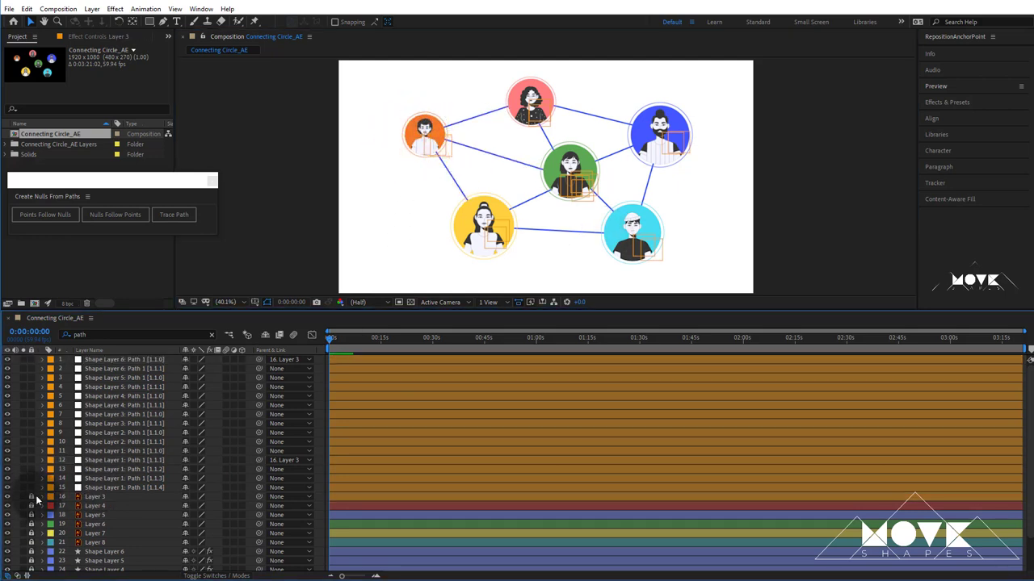
Step: Parent the red avatar's path controls to Layer 4 and the blue avatar's to Layer 5
left_click_drag(500, 73, 575, 133)
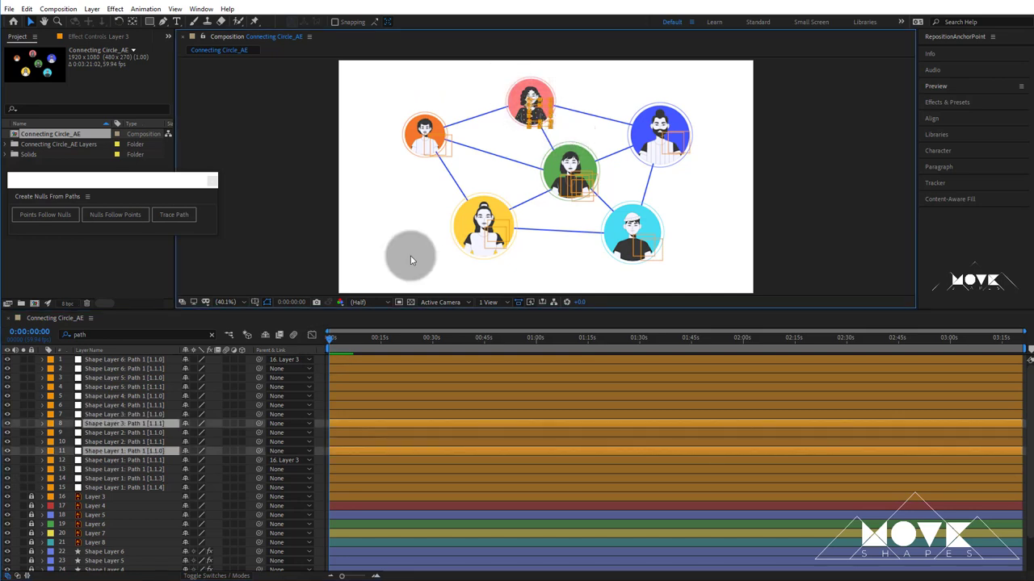
left_click_drag(258, 424, 94, 507)
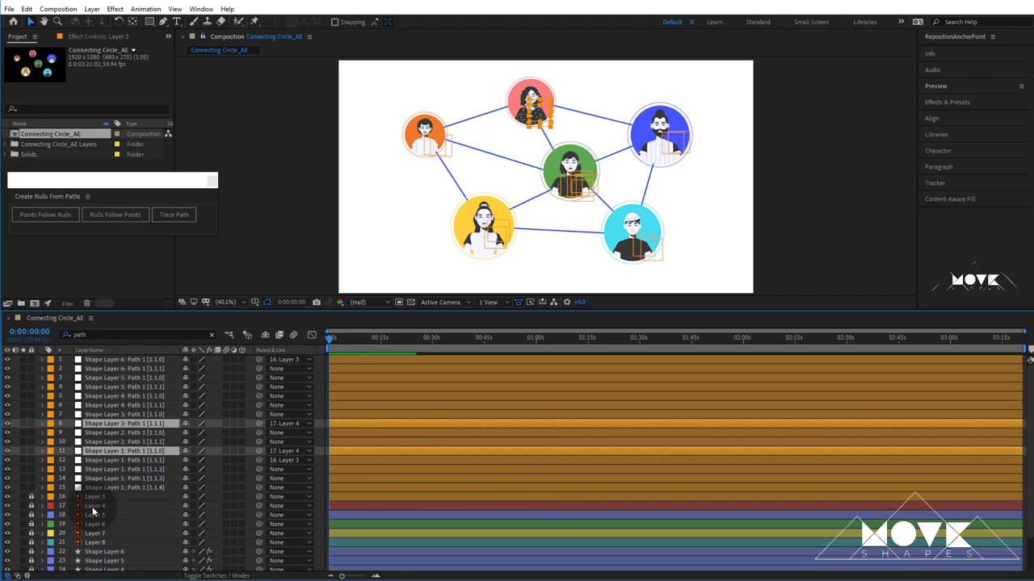
left_click(687, 167)
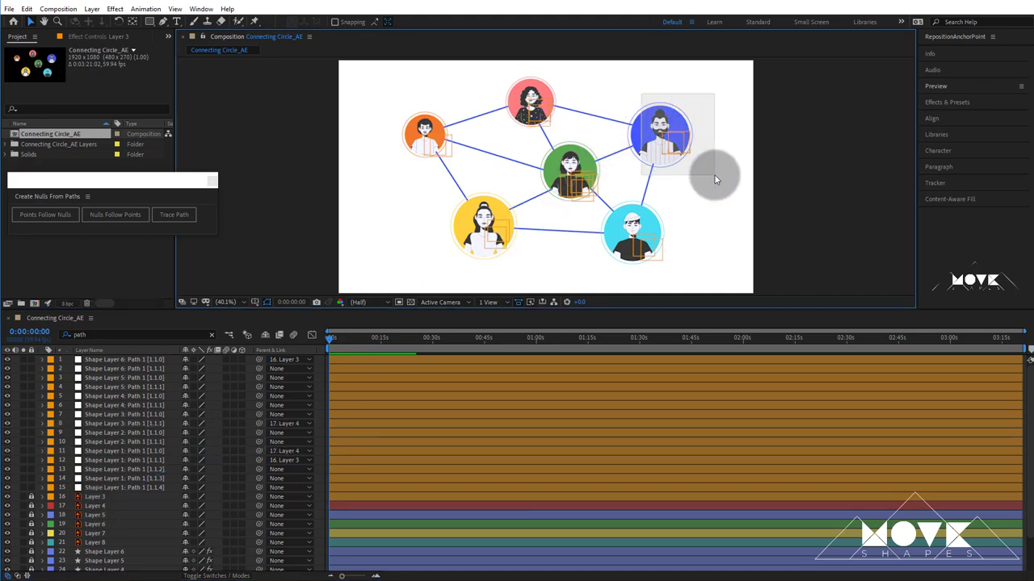
left_click_drag(641, 95, 715, 175)
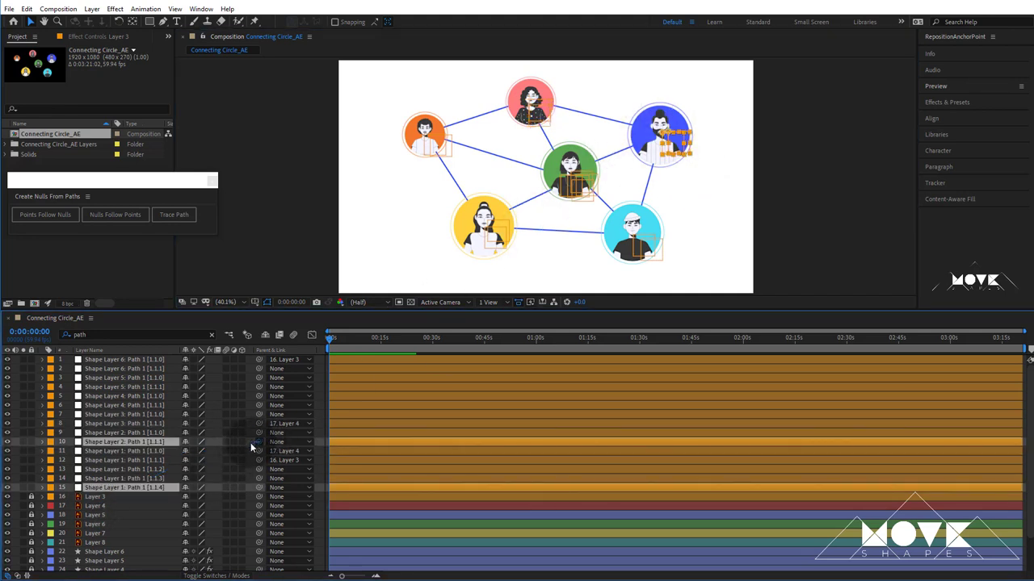
left_click_drag(259, 442, 95, 517)
left_click(676, 231)
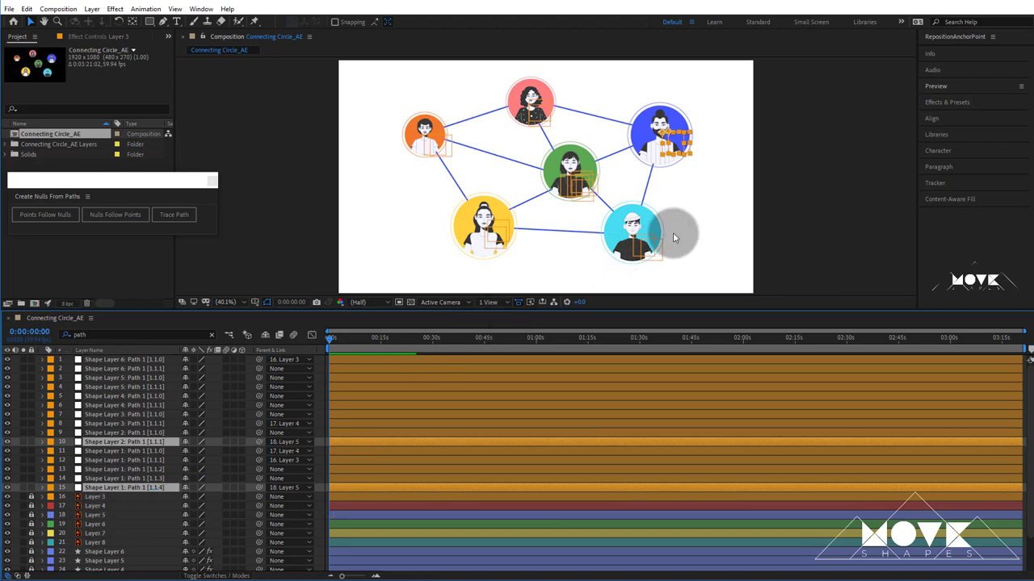
Step: Parent the cyan, yellow and green avatars' path controls to Layers 8, 7 and 6
left_click_drag(710, 212, 605, 291)
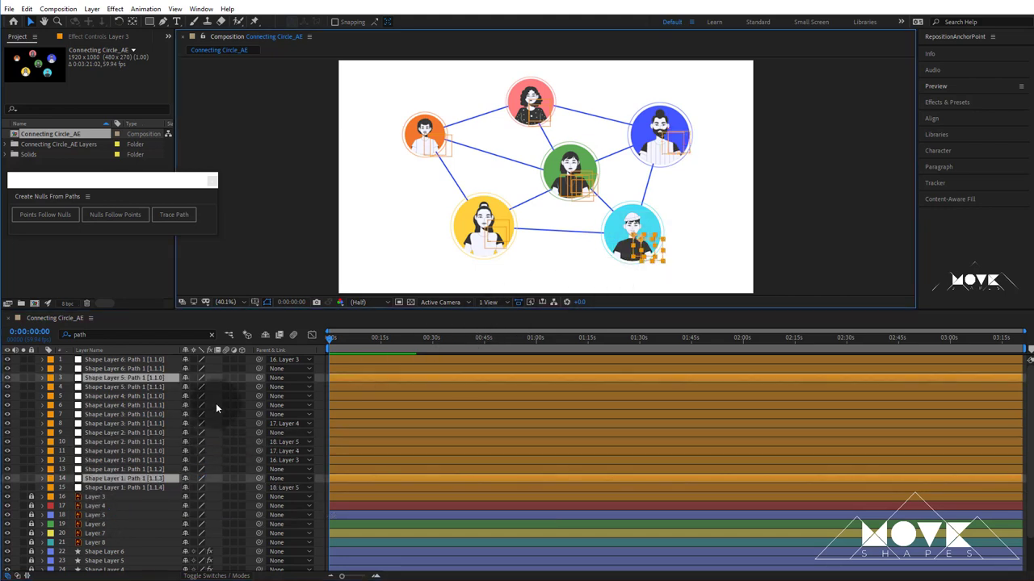
left_click_drag(259, 377, 95, 544)
left_click_drag(420, 206, 517, 276)
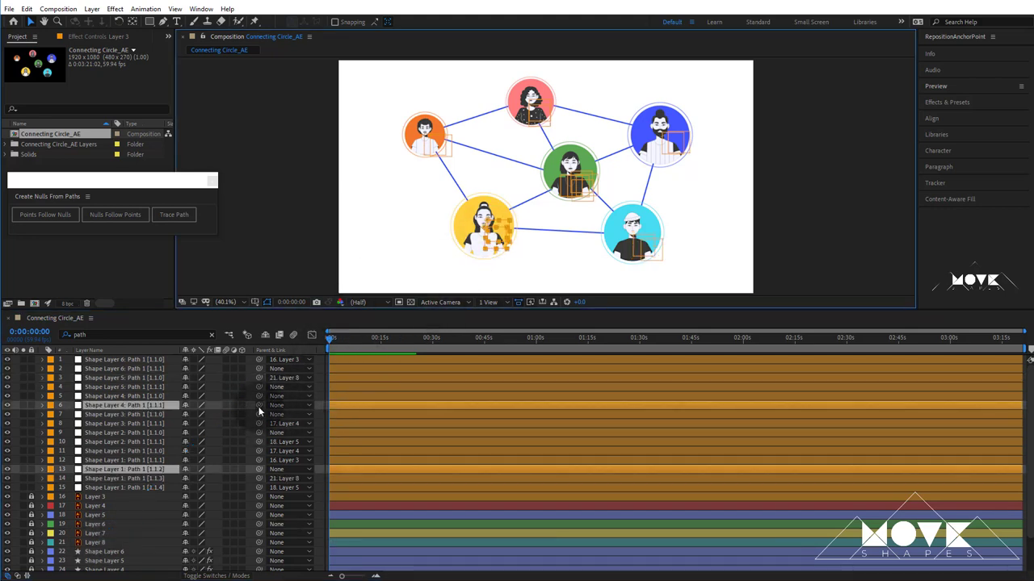
left_click_drag(260, 406, 101, 537)
left_click_drag(535, 149, 606, 205)
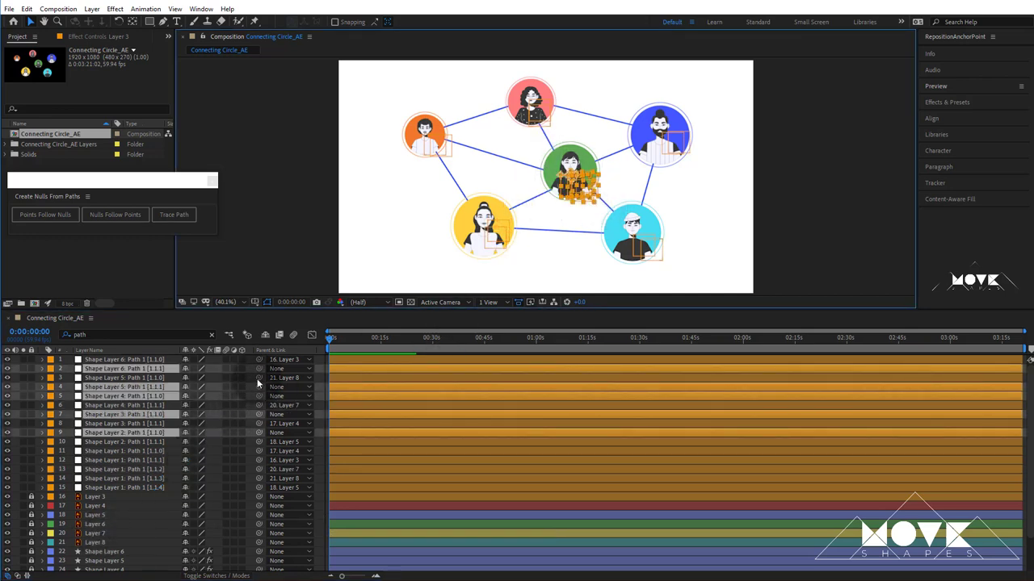
mouse_move(259, 368)
left_mouse_down()
mouse_move(93, 537)
mouse_move(100, 525)
left_mouse_up()
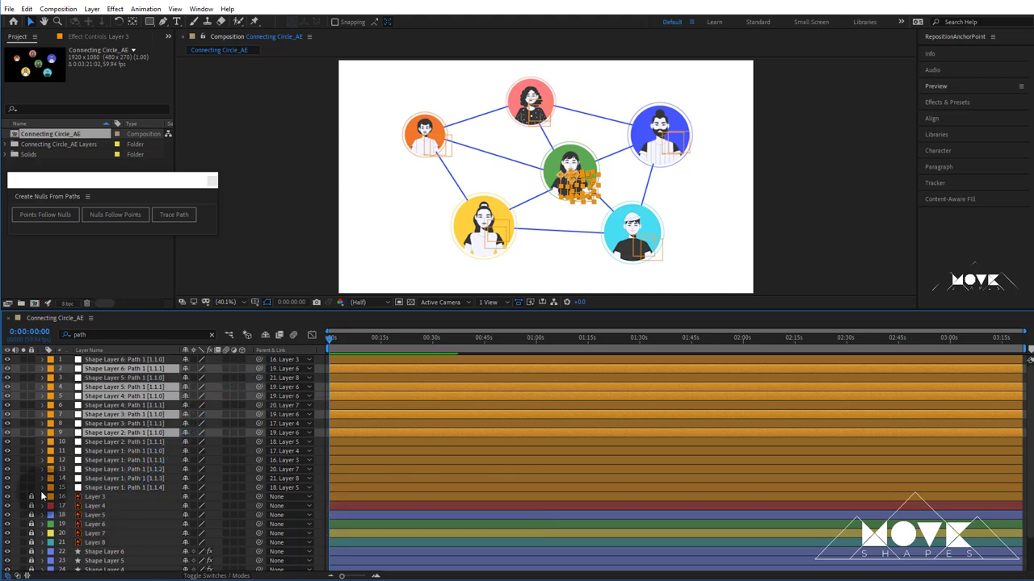
left_click(111, 488)
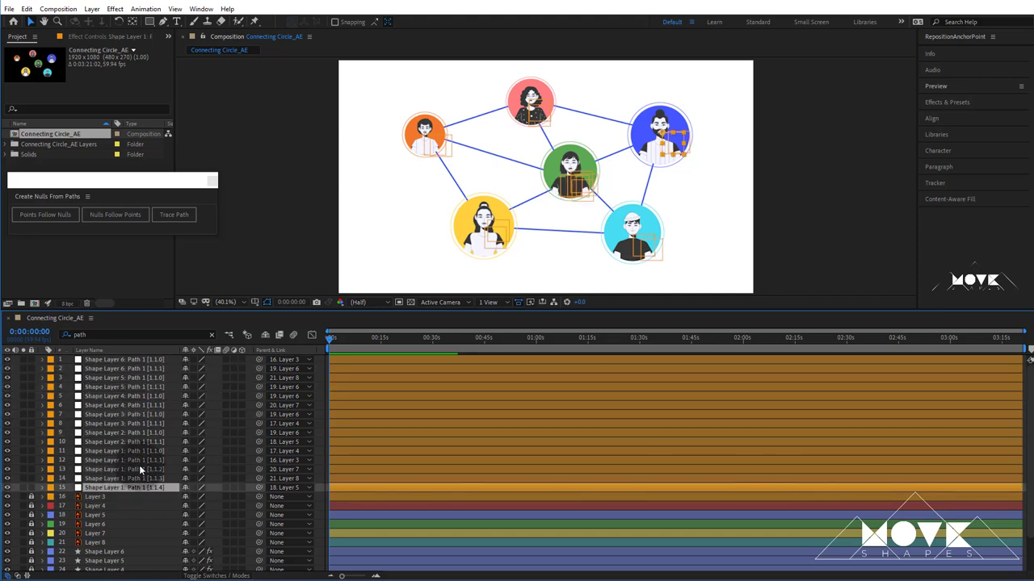
Step: Mark path-control layers 1–15 as shy and hide them from the timeline
left_click(122, 358, "shift")
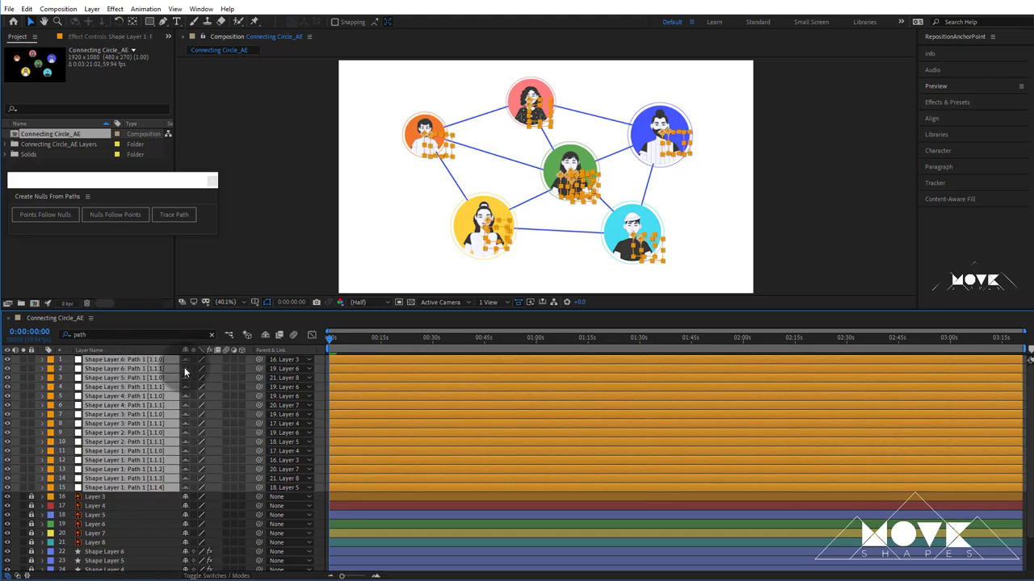
left_click(265, 335)
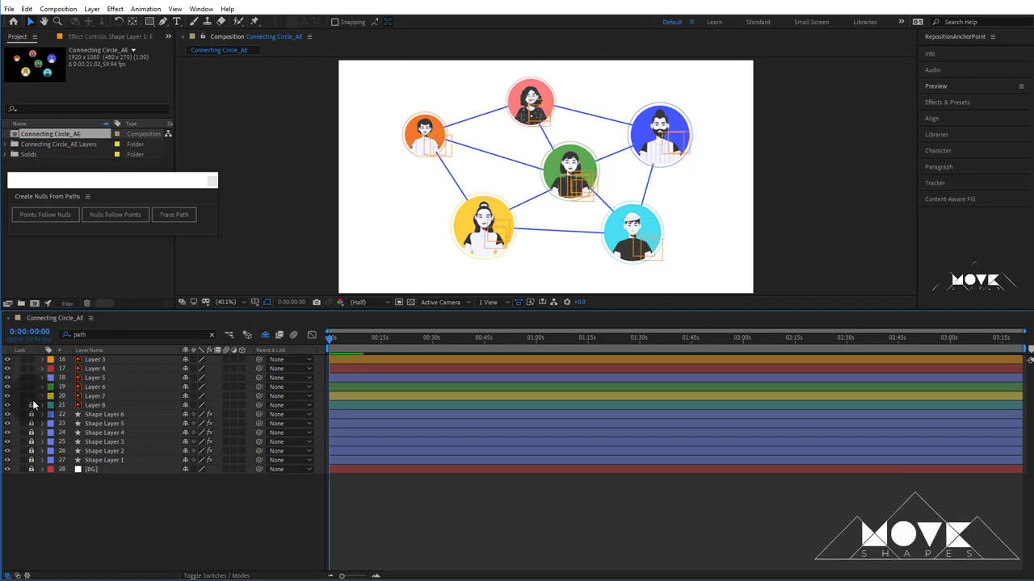
left_click(94, 406)
left_click(94, 358)
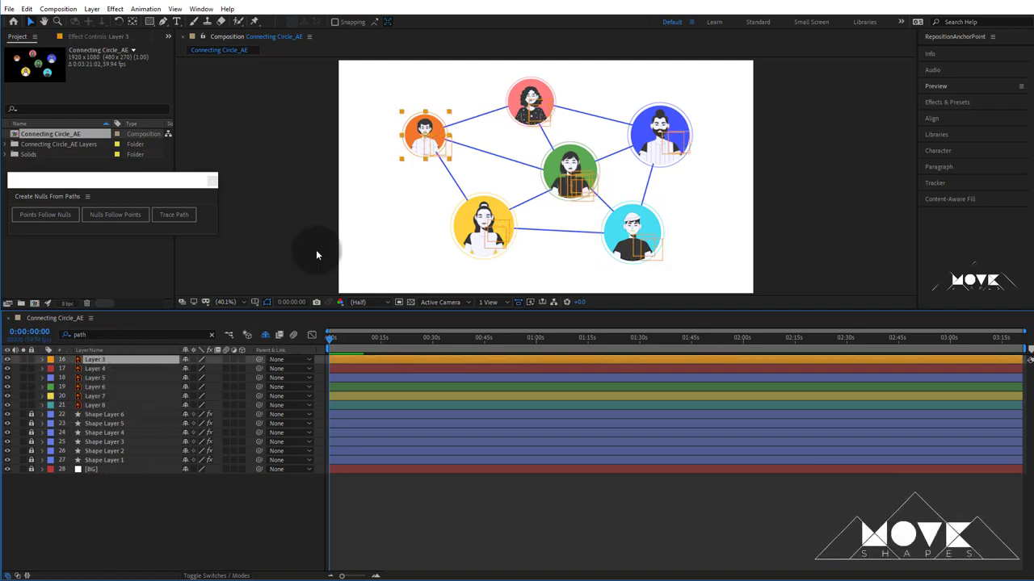
left_click_drag(425, 133, 491, 155)
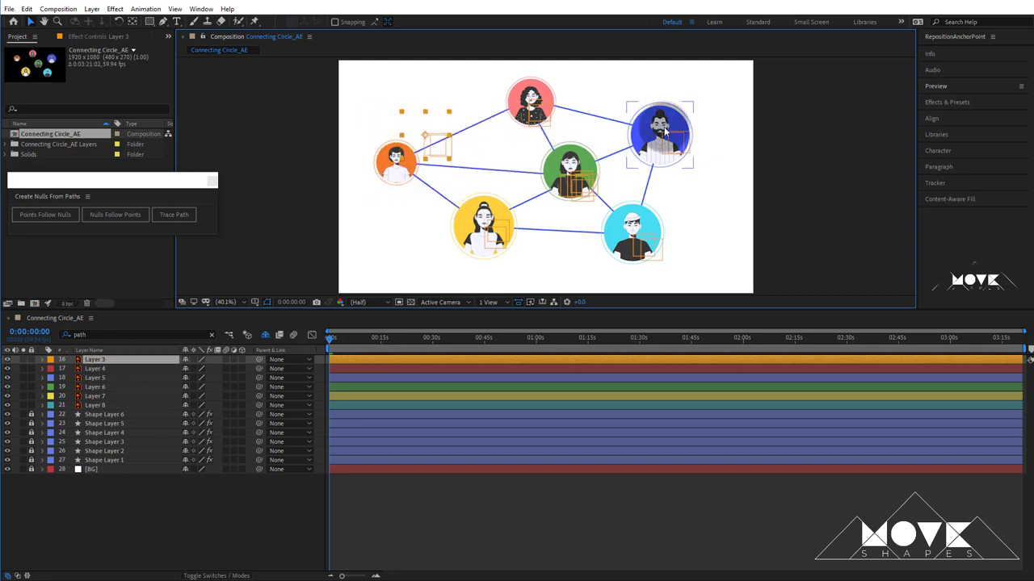
left_click_drag(665, 132, 716, 120)
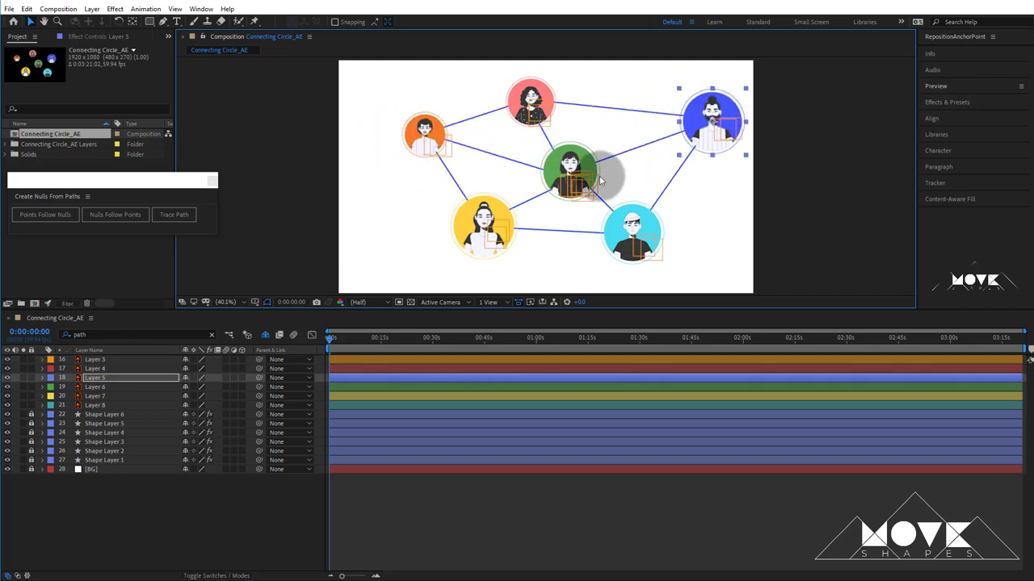
key("ctrl+z")
mouse_move(600, 181)
left_mouse_down()
mouse_move(587, 174)
mouse_move(602, 198)
left_mouse_up()
left_click(804, 183)
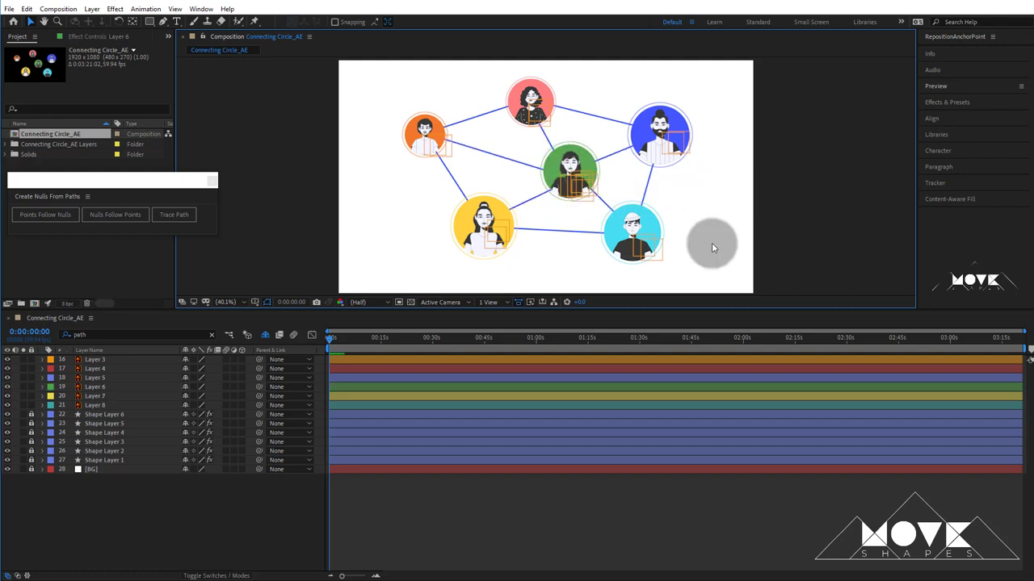
left_click(95, 359)
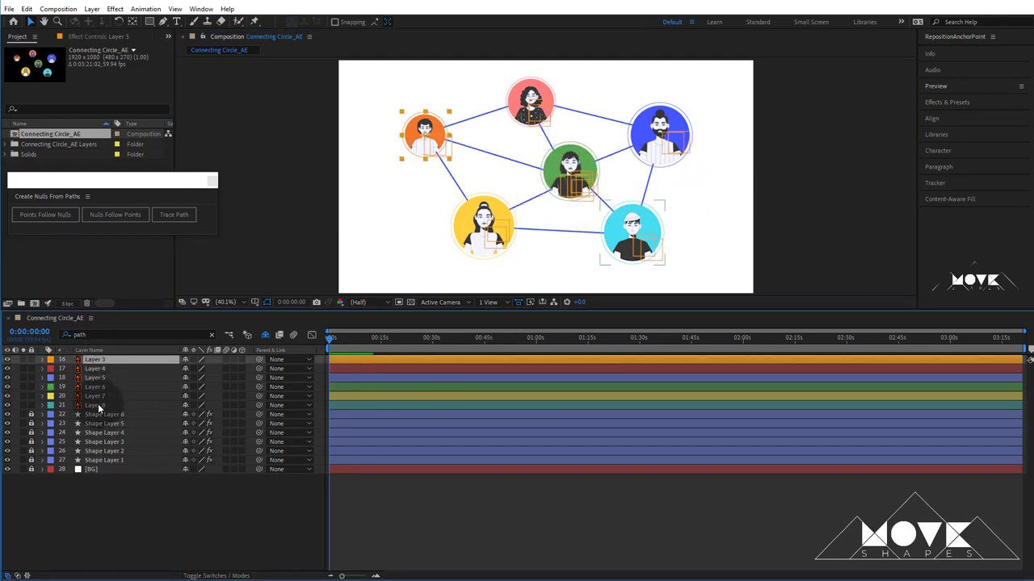
left_click(98, 405, "shift")
left_click(120, 500)
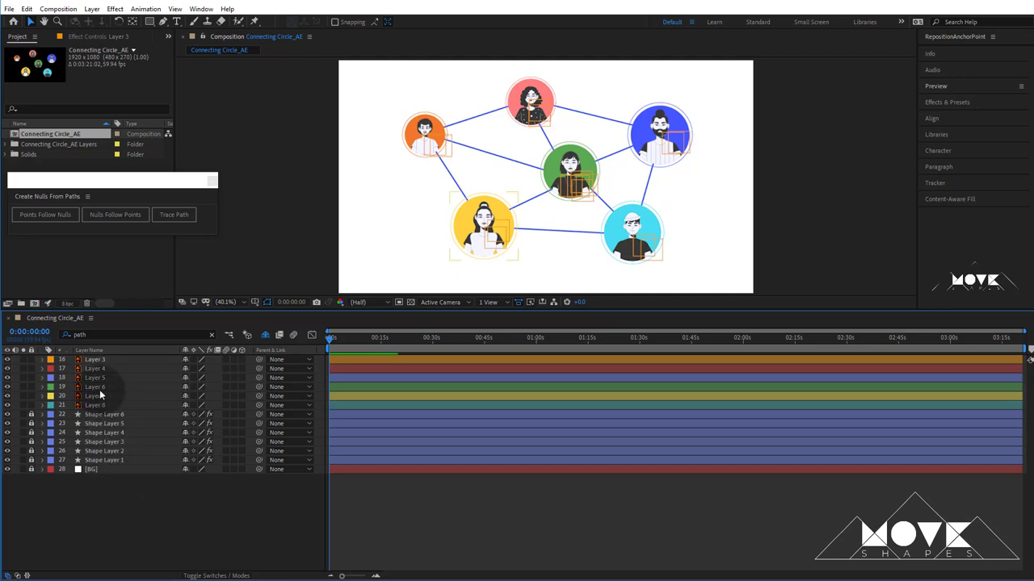
left_click(94, 360)
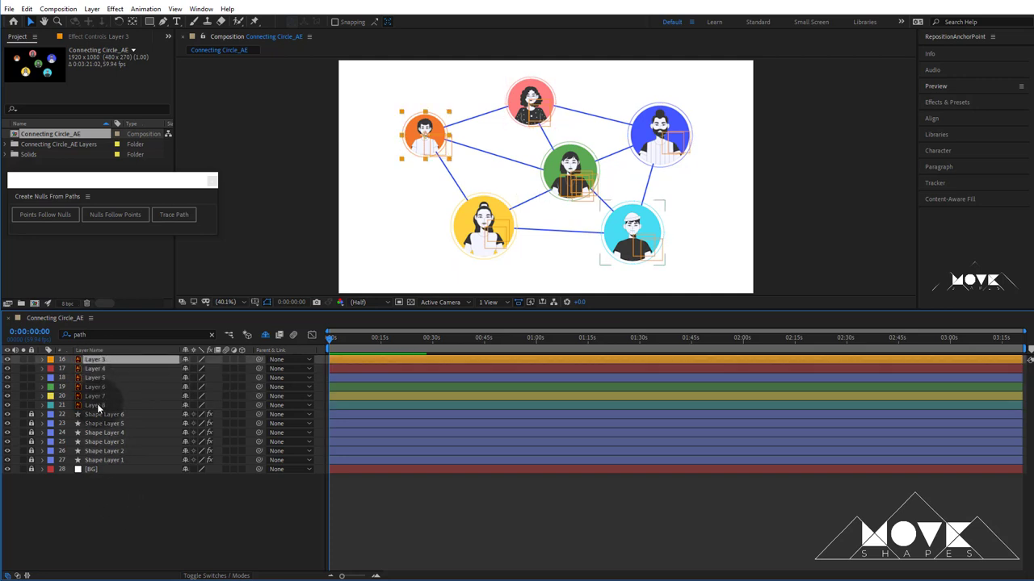
left_click(98, 406, "shift")
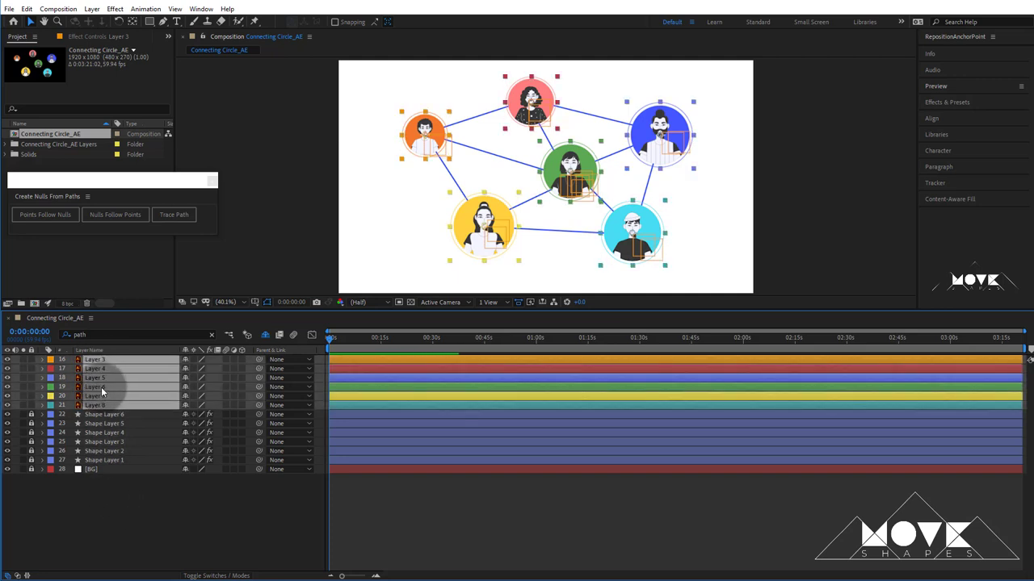
Step: Add a wiggle expression ending in 5,60 to Layer 3's Position and scrub to preview it
key("p")
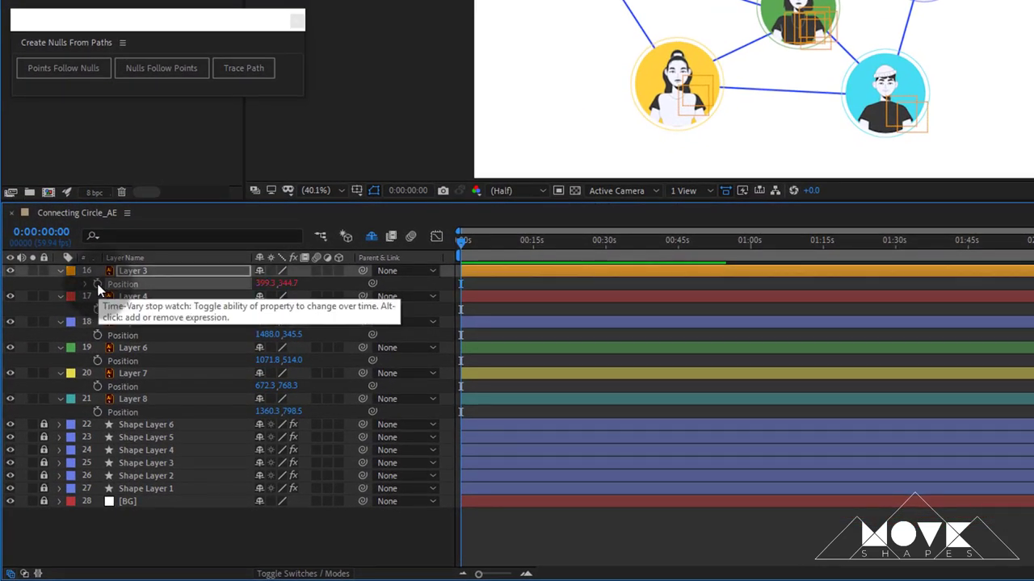
left_click(97, 284, "alt")
type("wigg")
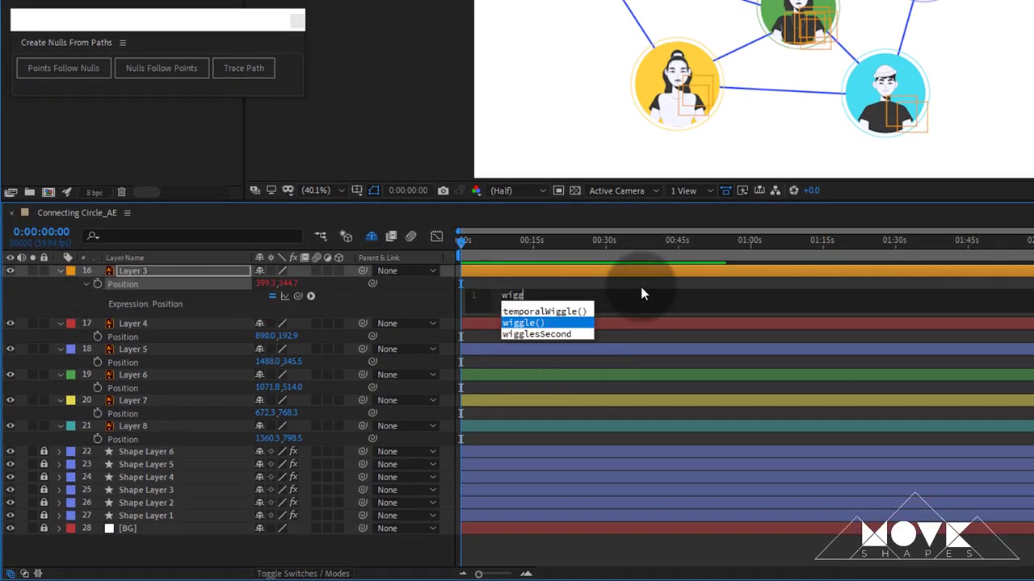
left_click(539, 323)
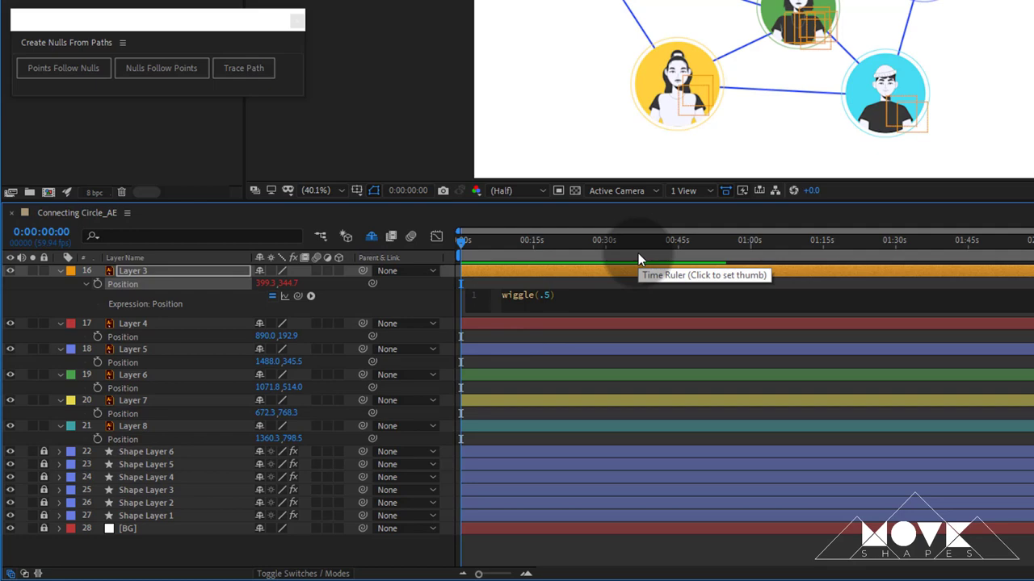
type("5,60")
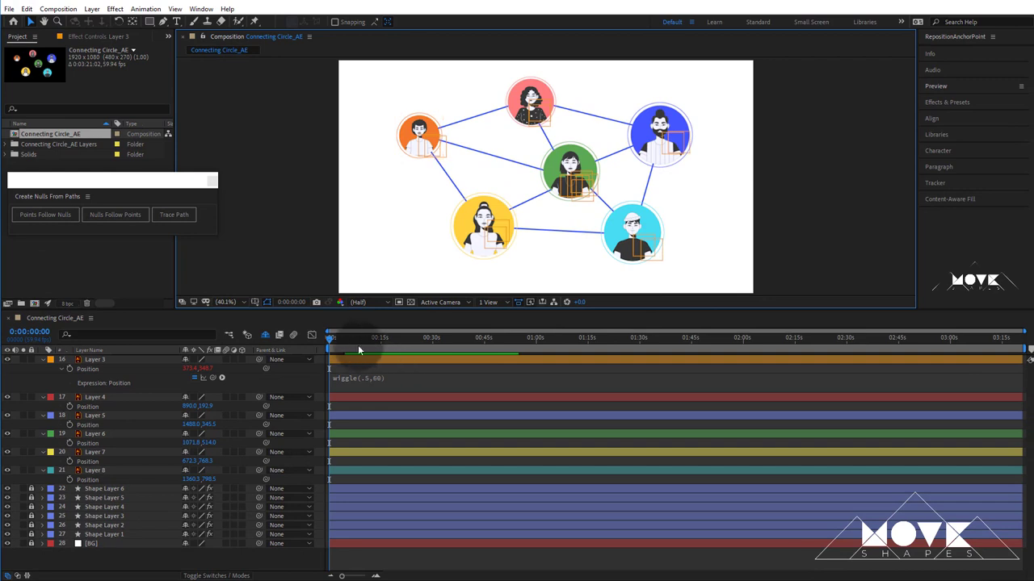
mouse_move(376, 344)
left_mouse_down()
mouse_move(372, 361)
mouse_move(288, 361)
left_mouse_up()
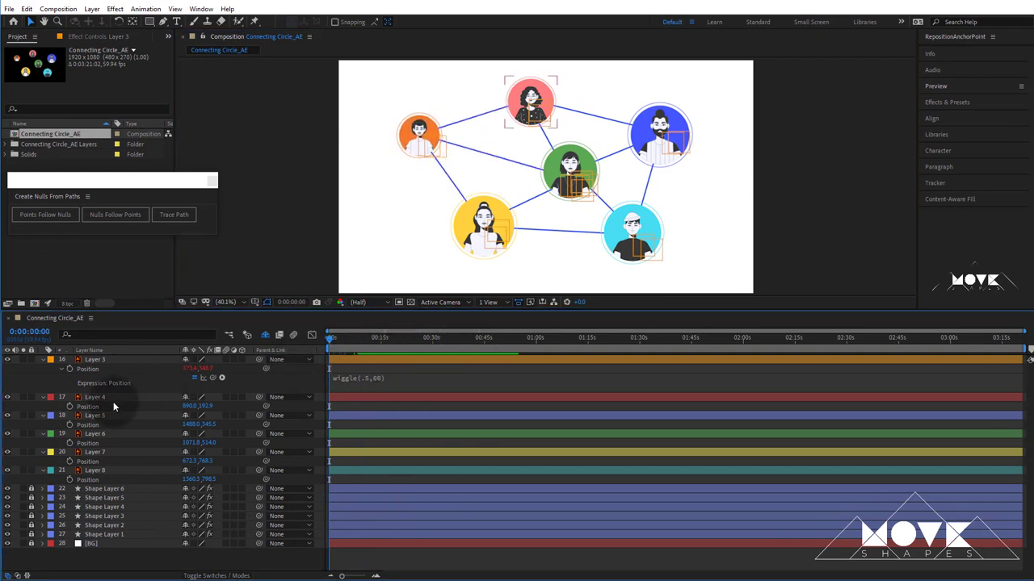
Step: Give Layer 4's Position a wiggle(.5,90) expression and preview the drifting circles
left_click(69, 406, "alt")
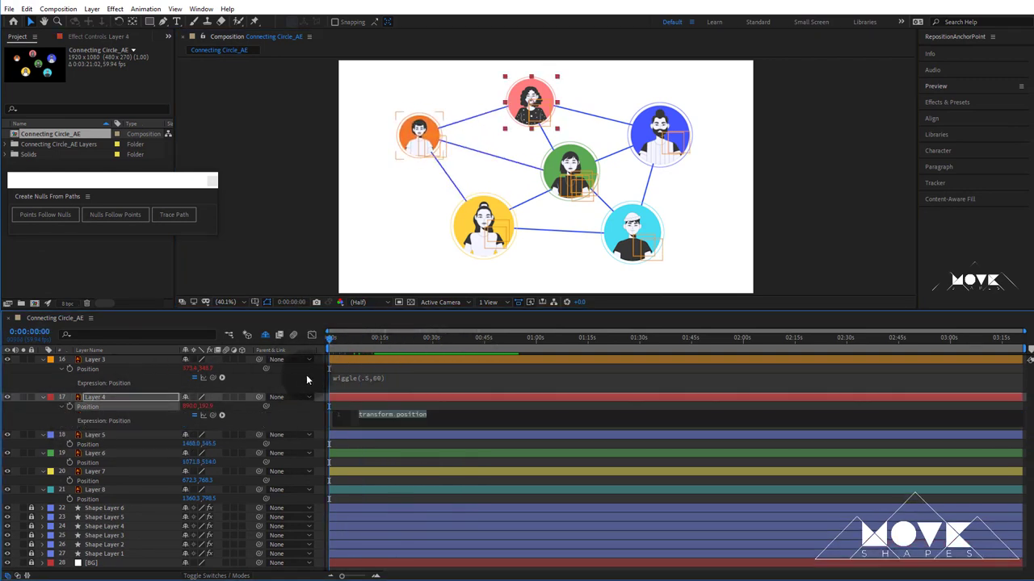
type("wiggle(")
type(".5,")
type("90")
left_click(842, 215)
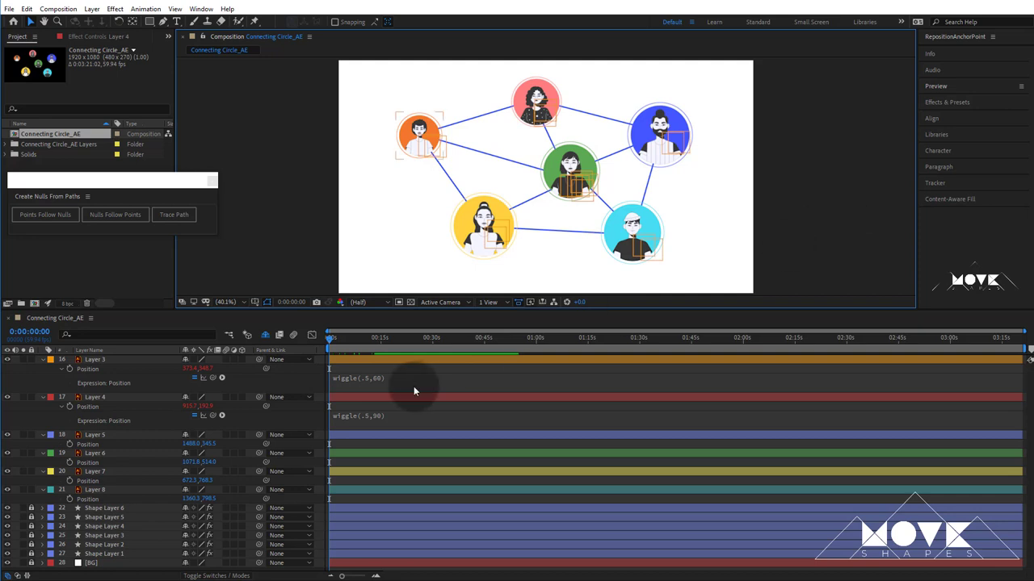
key("space")
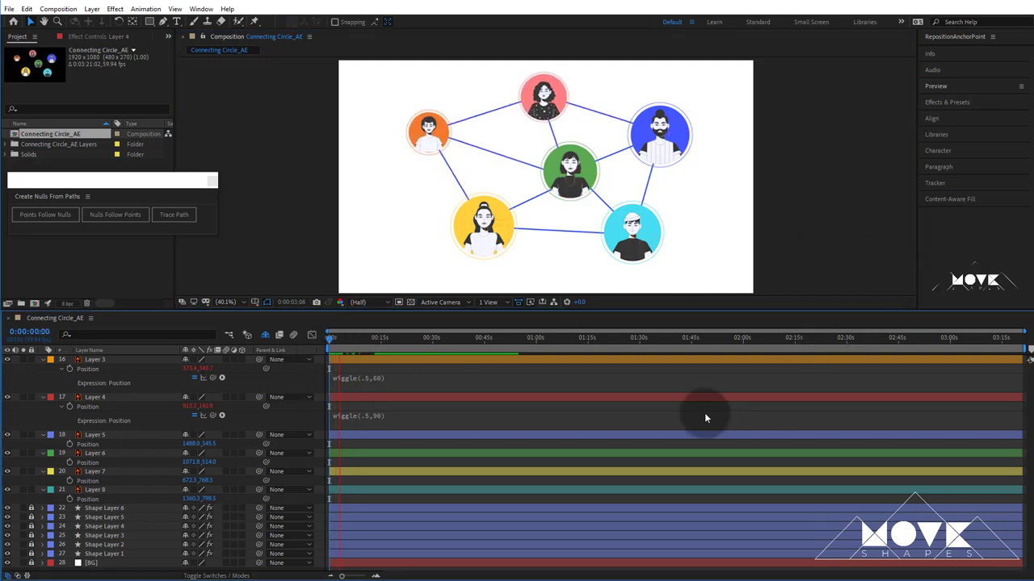
key("space")
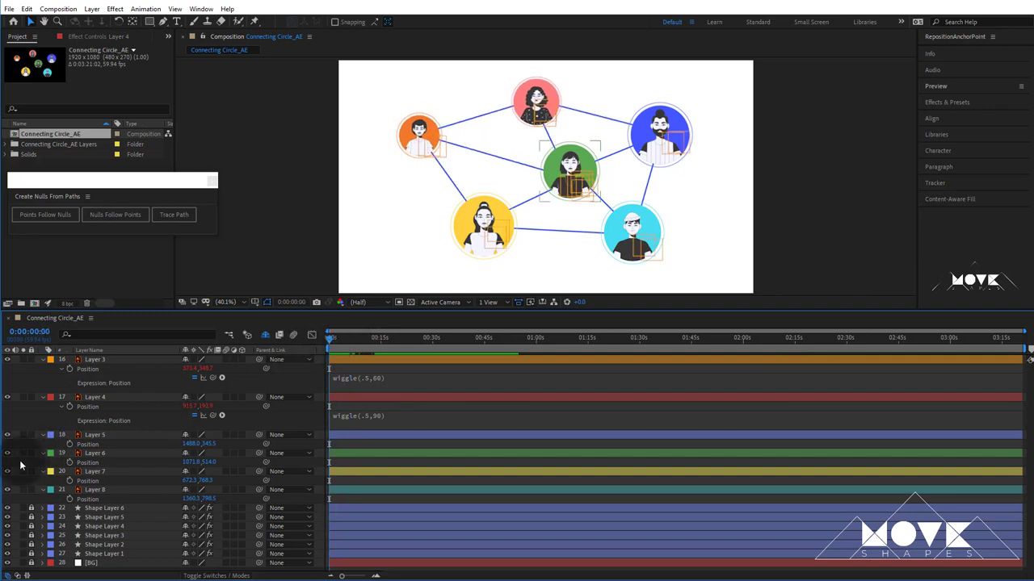
Step: Give Layers 5, 6 and 7 Position expressions wiggle(.5,40), wiggle(.5,3) and wiggle(.5,50)
left_click(70, 444, "alt")
type("wiggle(.5,40)")
left_click(70, 483, "alt")
type("wiggle(.5,3)")
left_click(69, 519, "alt")
type("wiggle(.5,5")
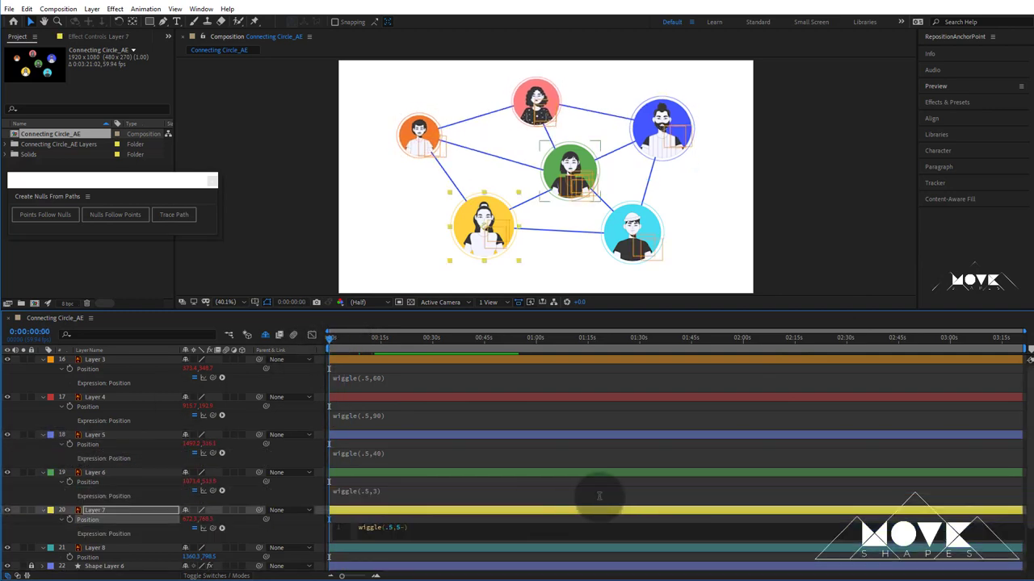
key("BackSpace")
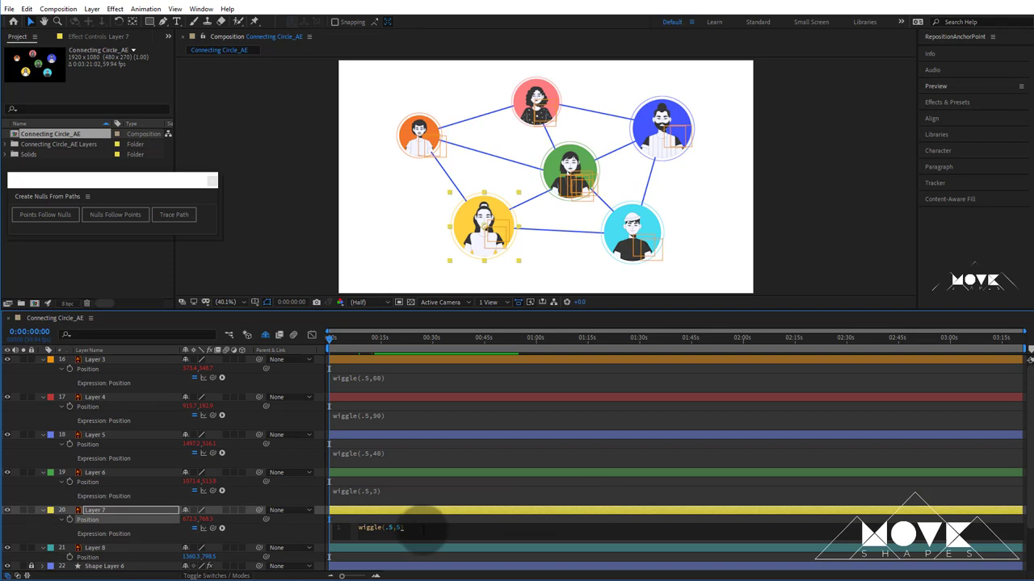
type("0")
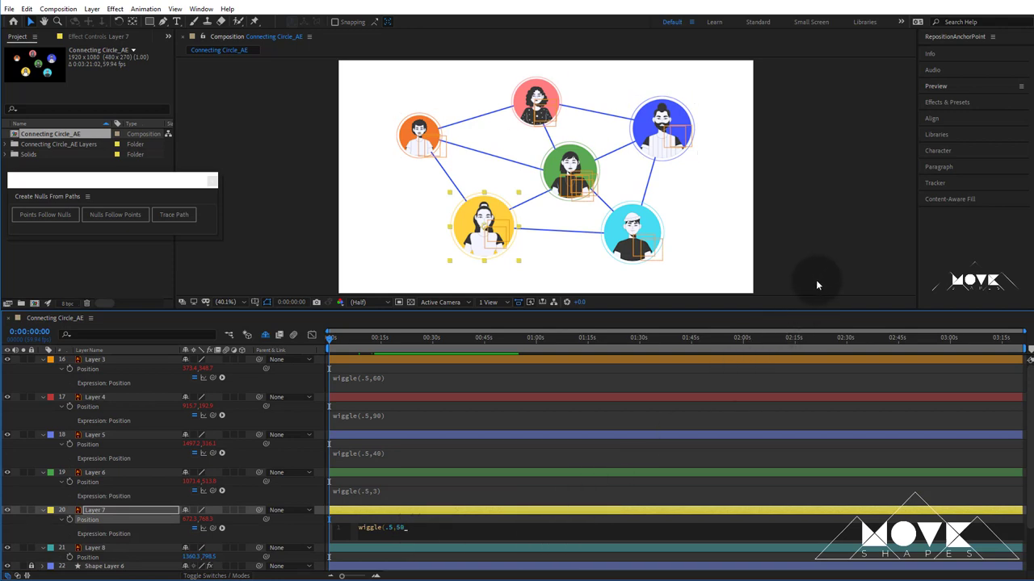
left_click(835, 258)
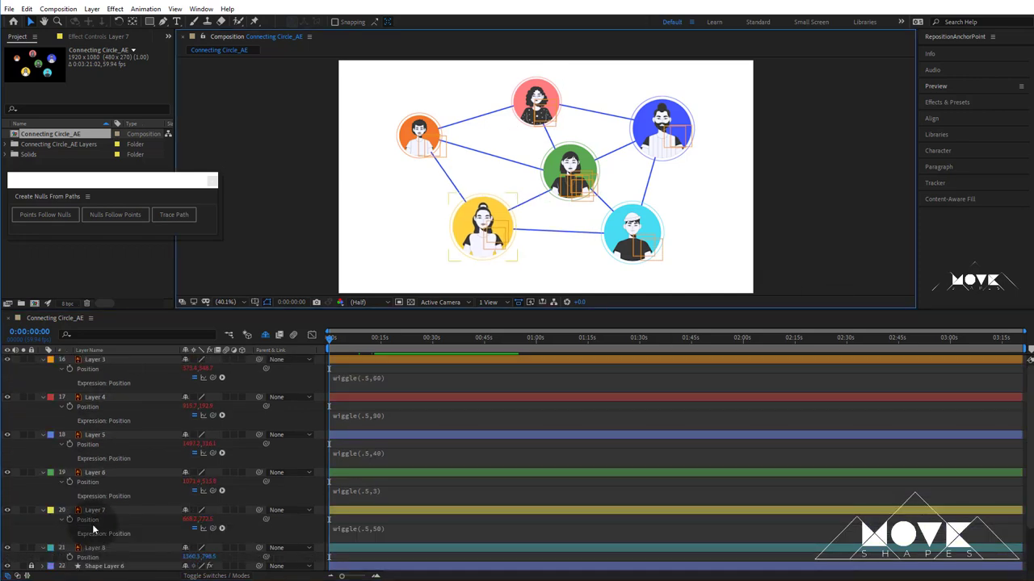
Step: Collapse Layers 3–7 and give Layer 8's Position a wiggle(.5,40) expression
left_click(42, 361)
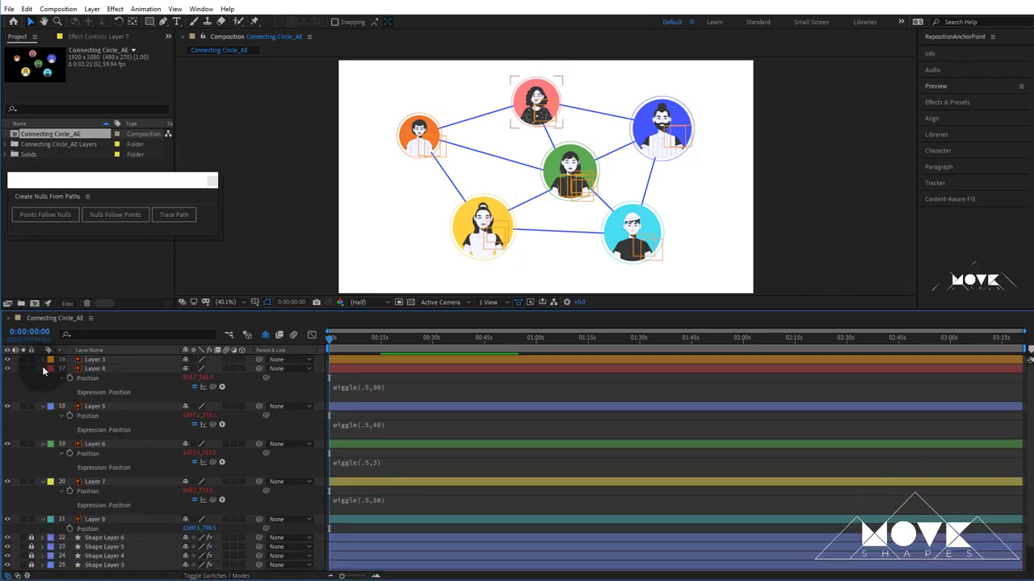
left_click(43, 369)
left_click(44, 377)
left_click(42, 386)
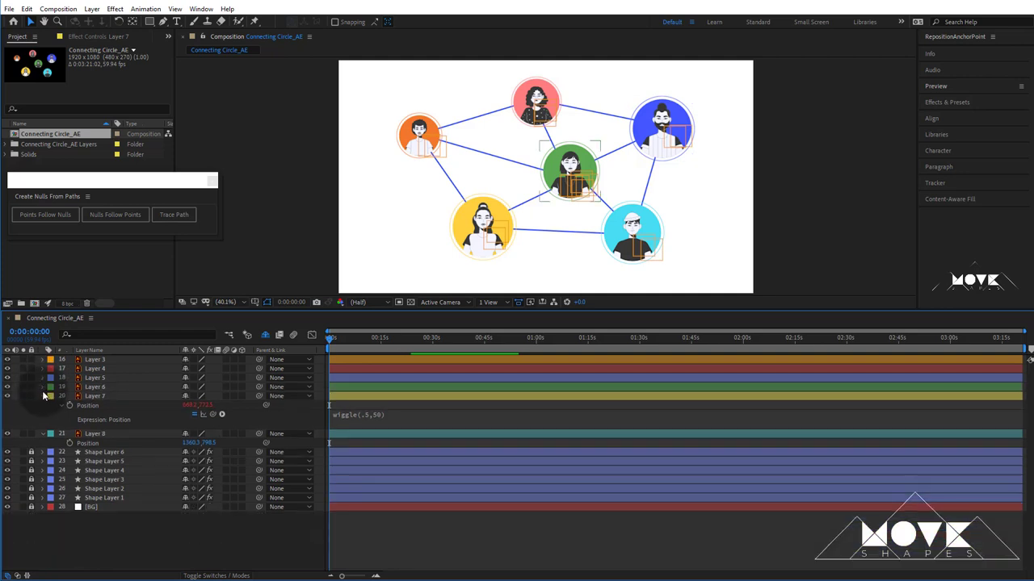
left_click(44, 396)
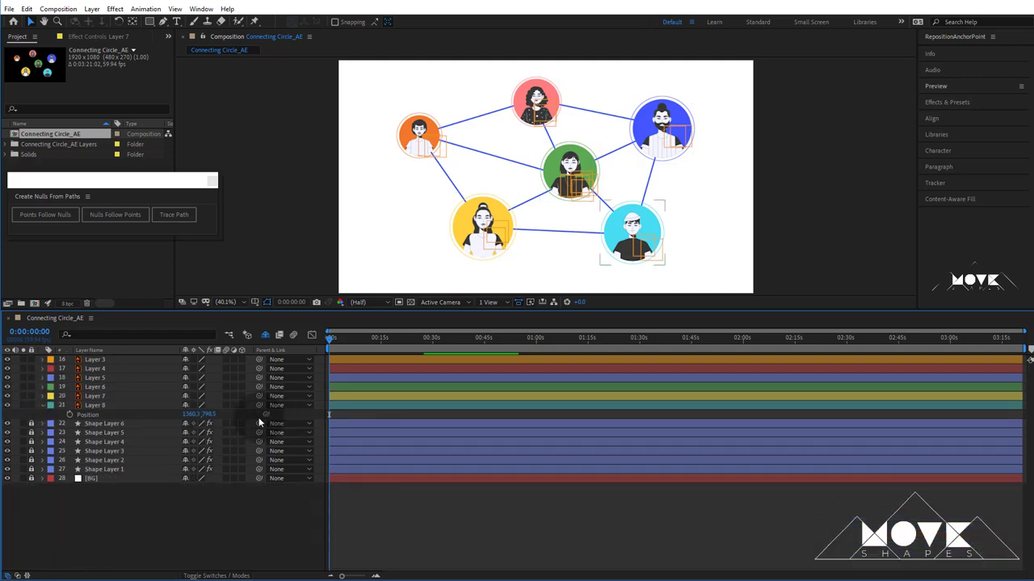
left_click(70, 415, "alt")
type("wi")
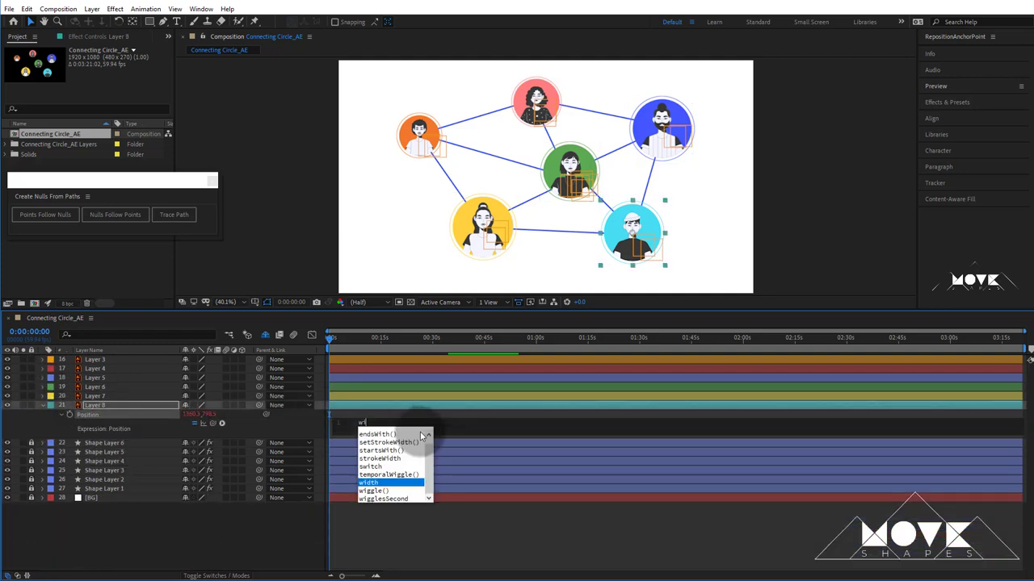
type("ggle(")
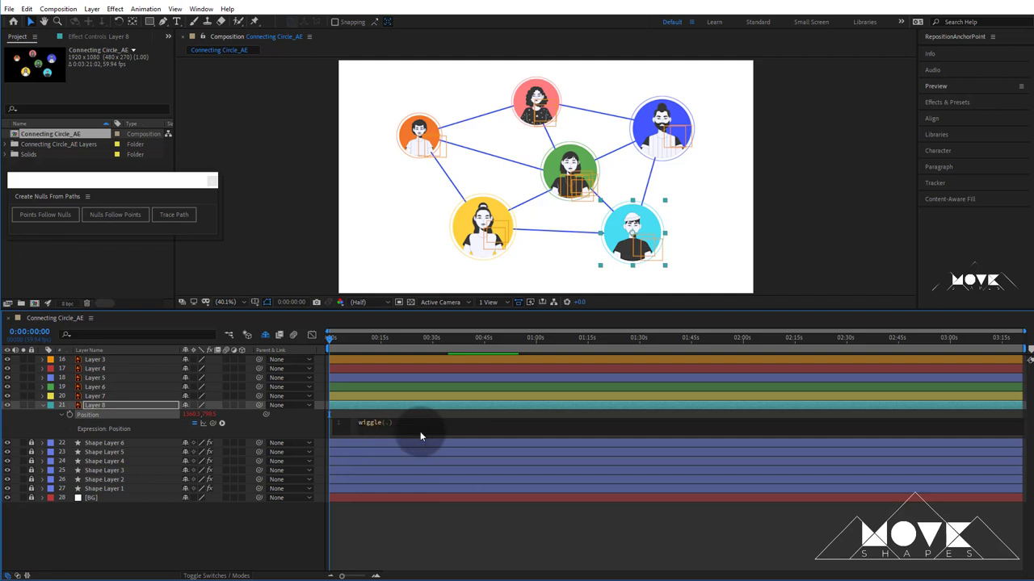
type(" 40")
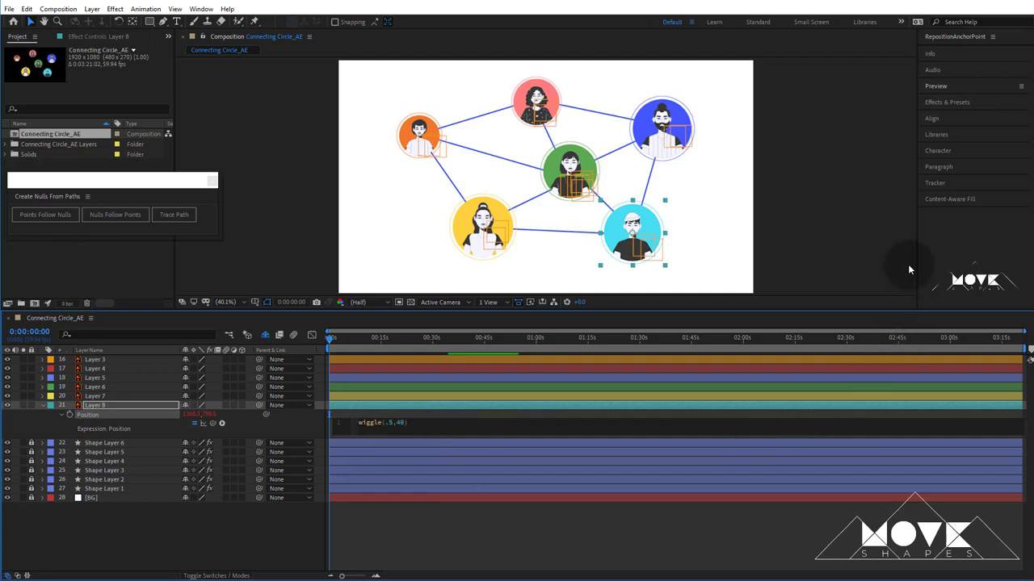
left_click(859, 236)
Step: Trim Connecting Circle_AE to the 15-second work area (0:00:14:59) and preview it
key("u")
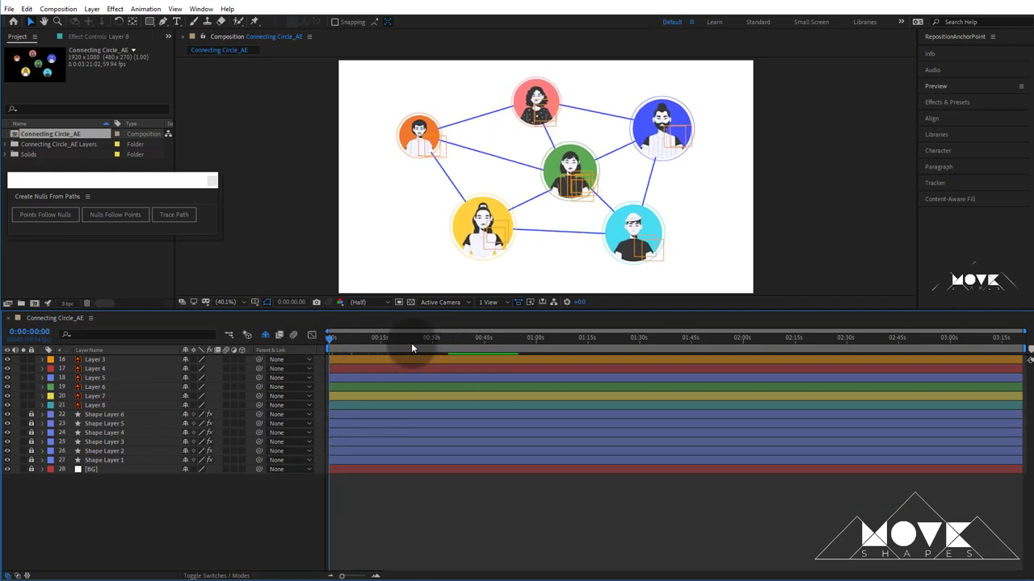
left_click(381, 343)
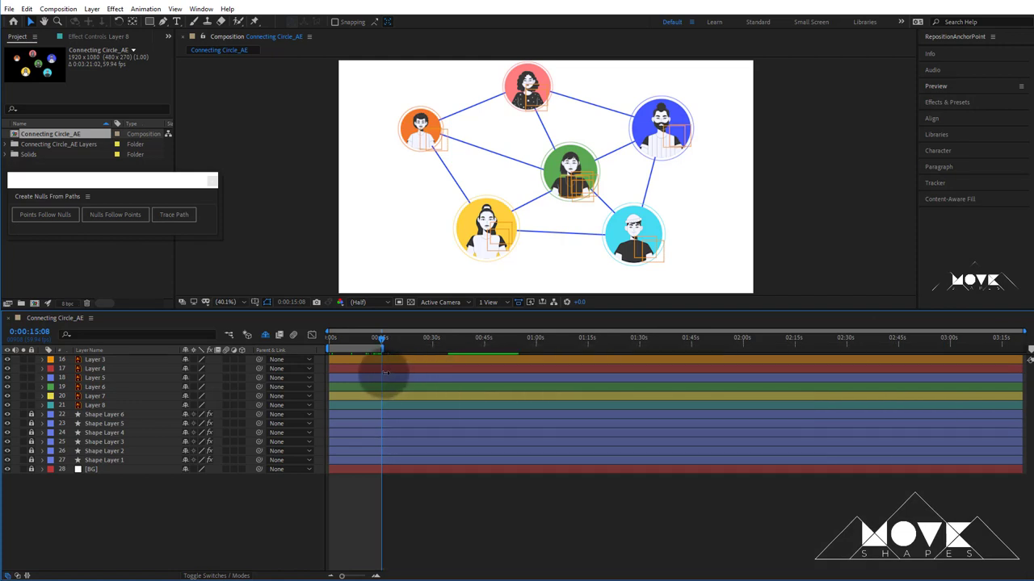
right_click(362, 348)
left_click(412, 375)
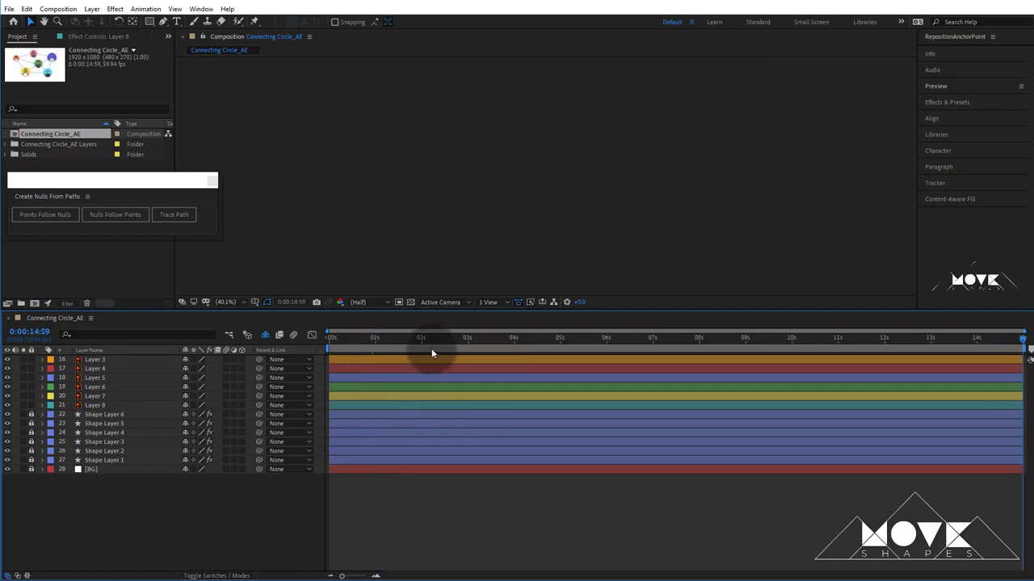
key("space")
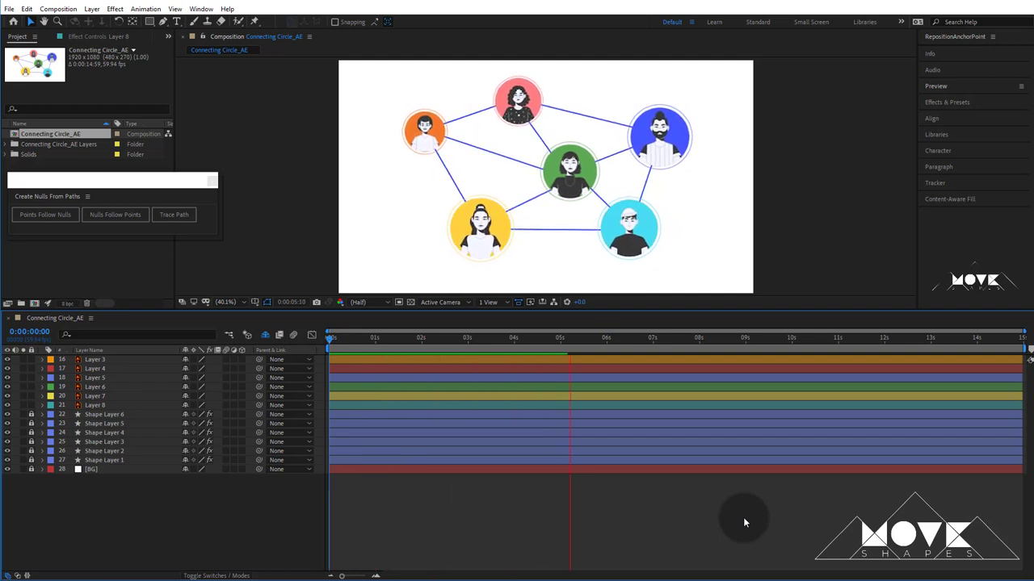
key("space")
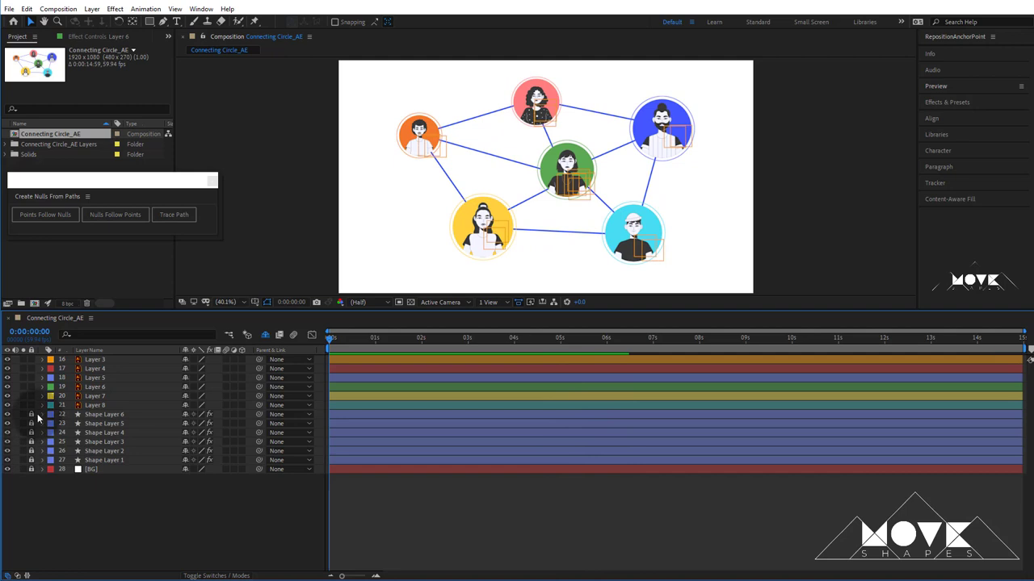
Step: Start Layer 3's Scale animation with a 0% keyframe at the first frame
left_click(94, 360)
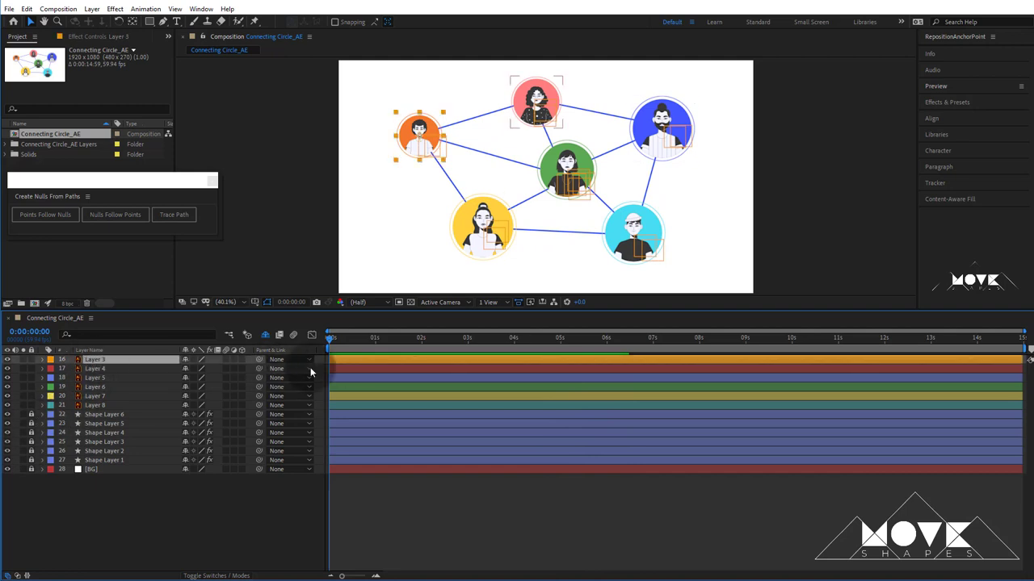
left_click(42, 359)
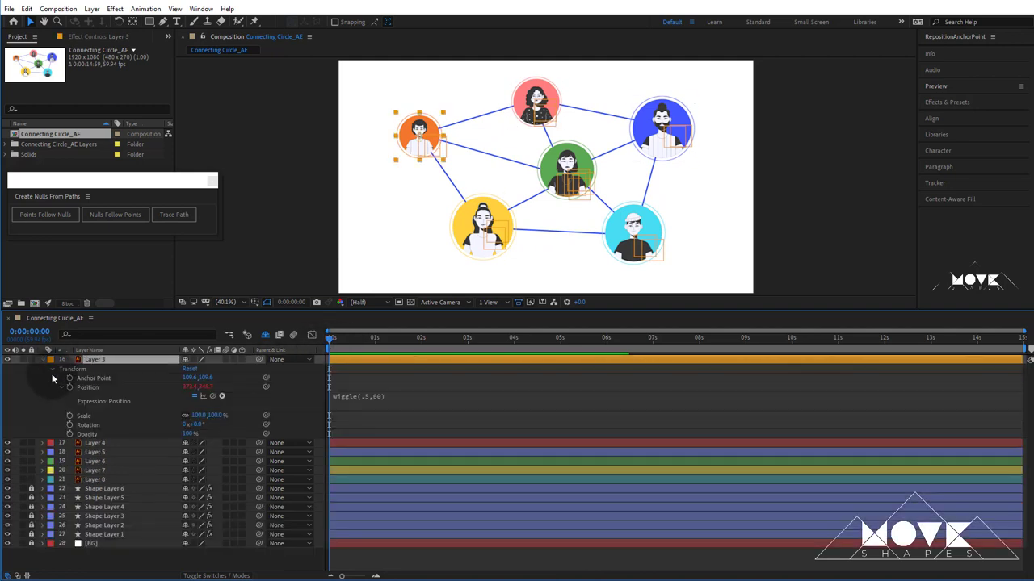
left_click(42, 360)
key("s")
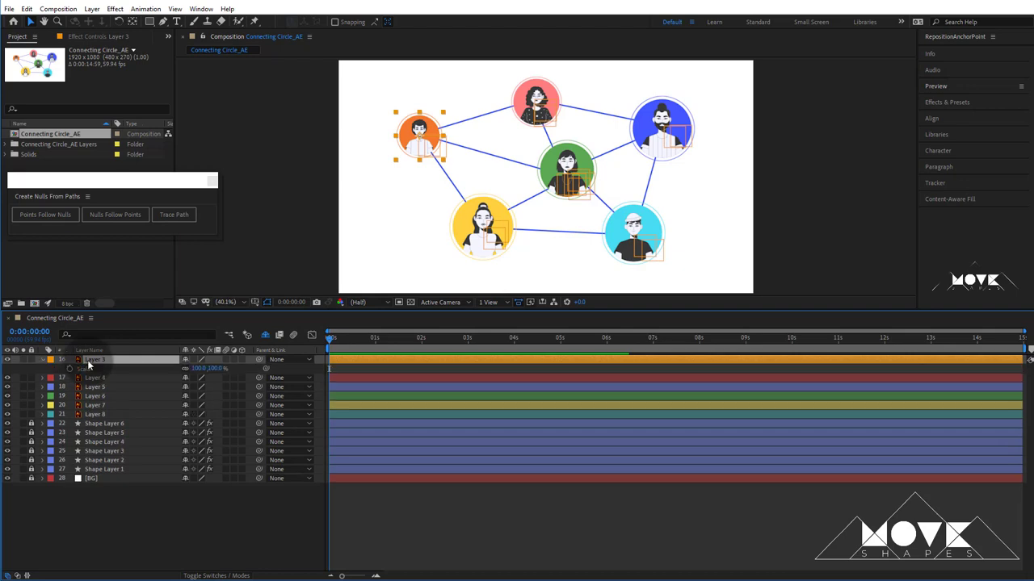
left_click(353, 338)
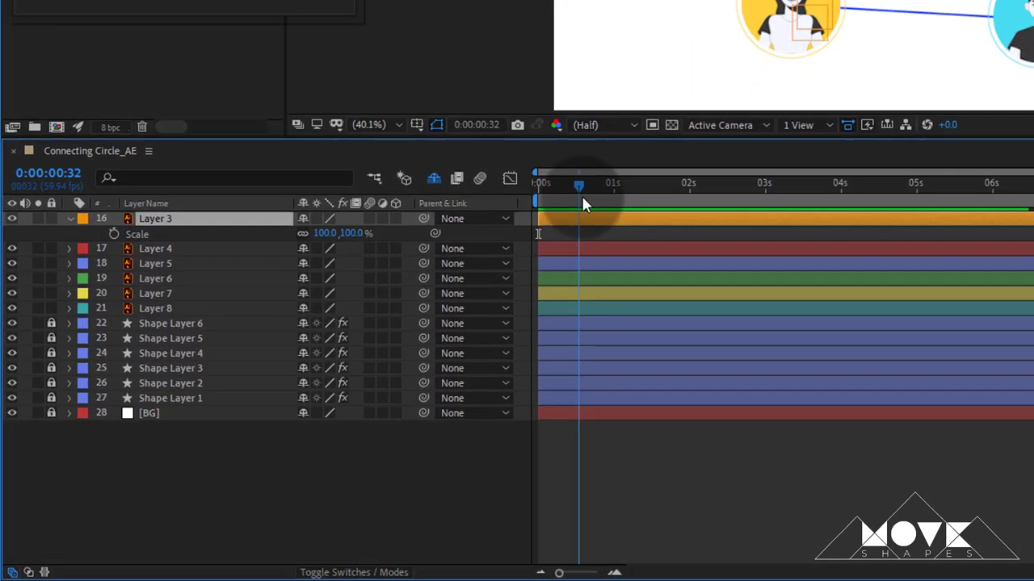
left_click(114, 234)
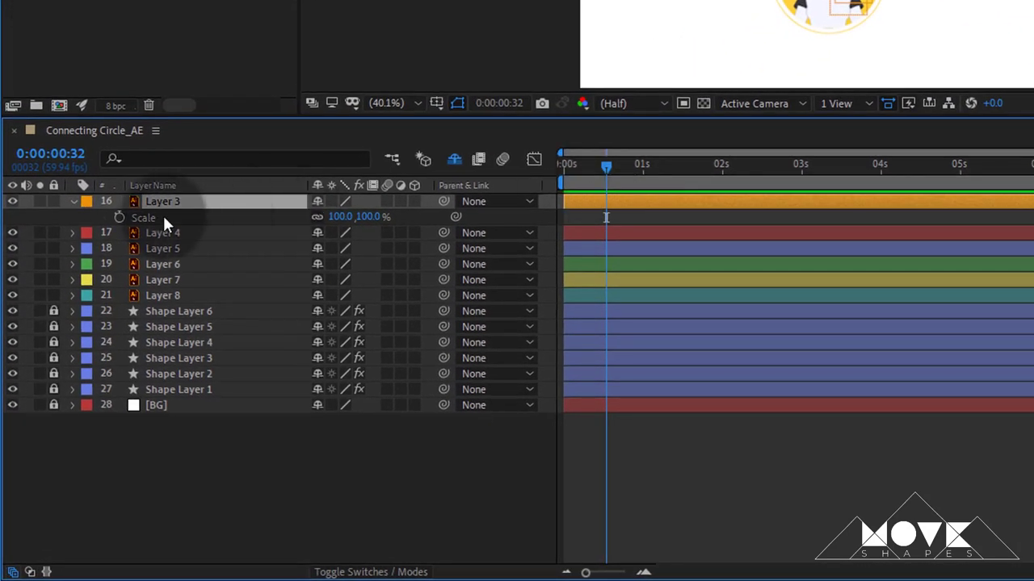
left_click(543, 184)
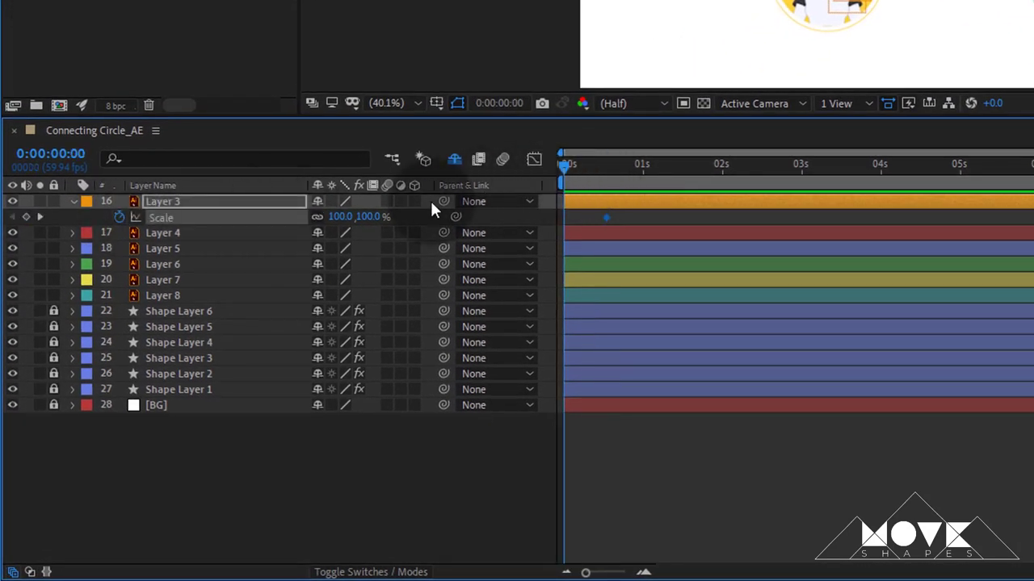
left_click(25, 217)
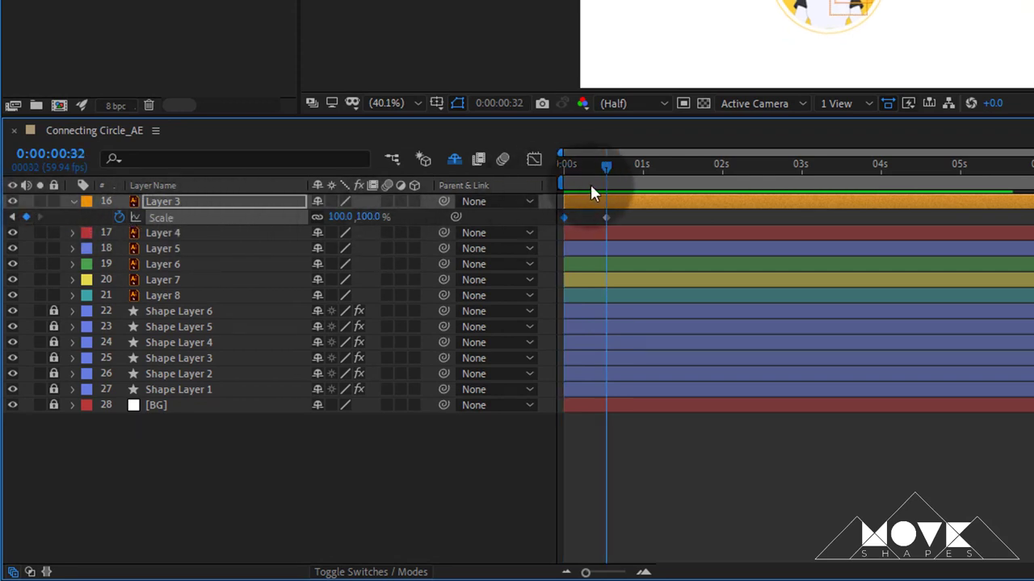
key("Home")
left_click(372, 216)
type("0")
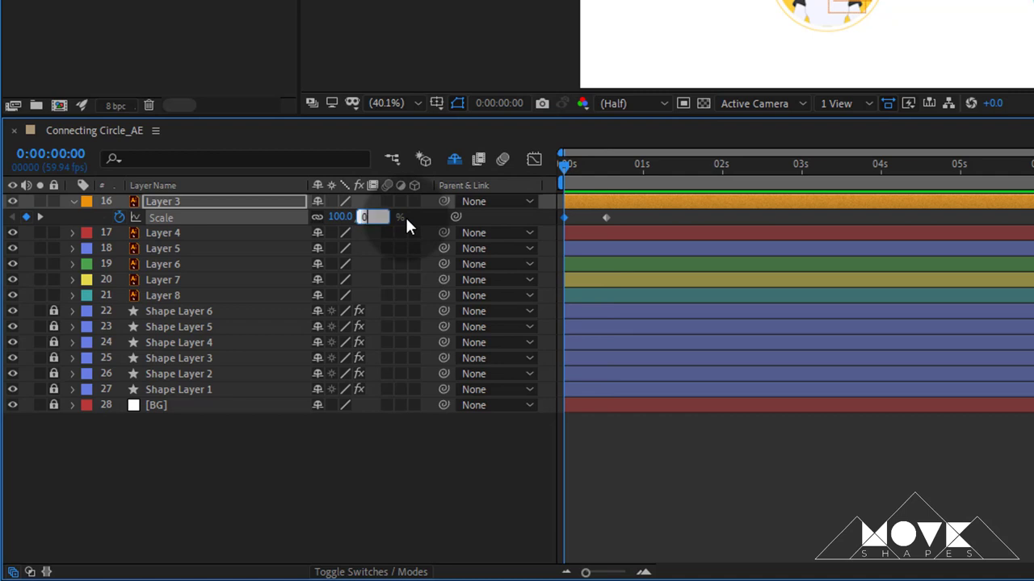
key("Return")
Step: Add Scale keyframes of 110% at 0:00:00:32 and 97% at 0:00:00:45
left_click(40, 216)
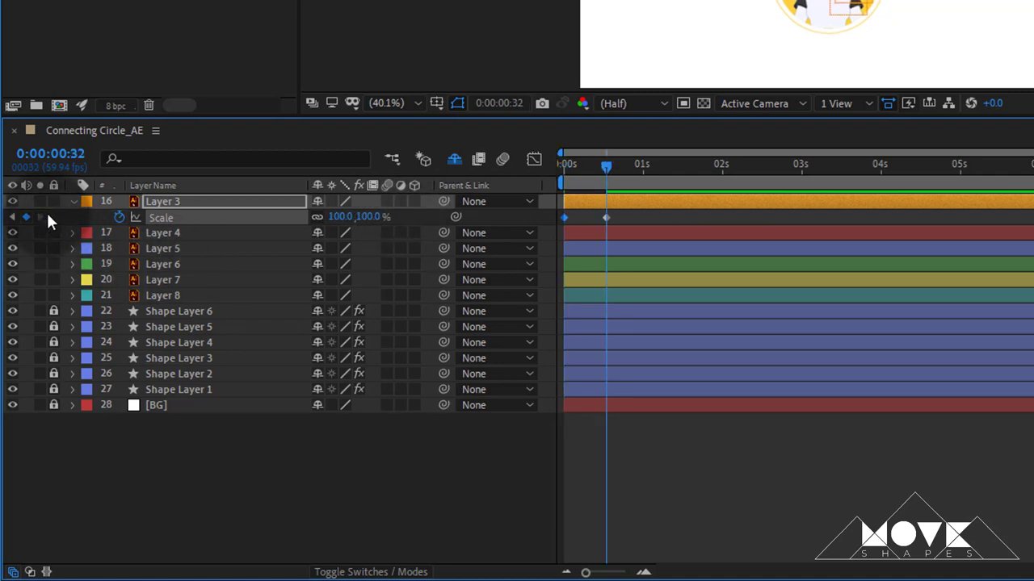
left_click(372, 216)
type("11")
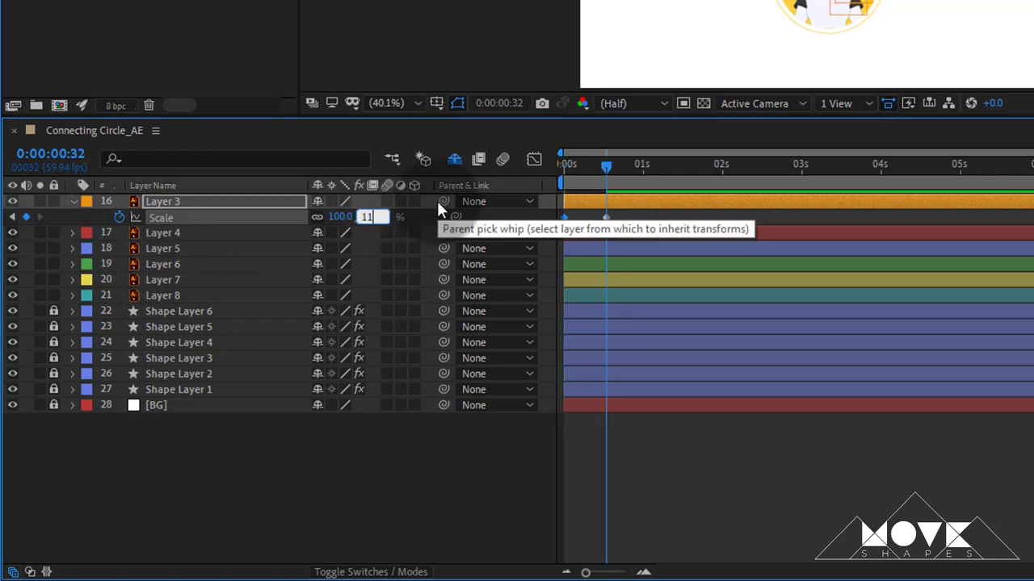
type("0")
key("Return")
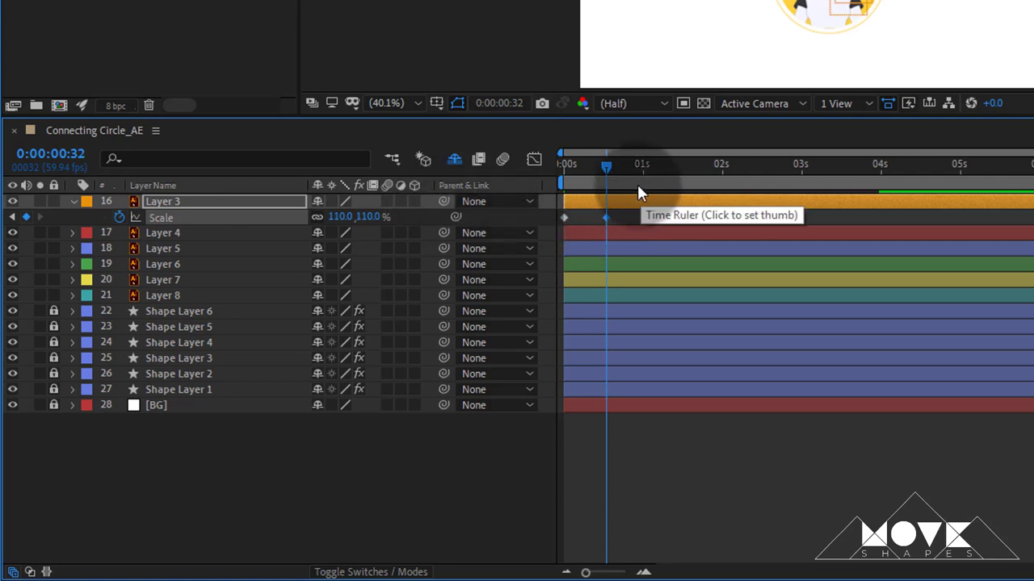
left_click_drag(634, 178, 622, 181)
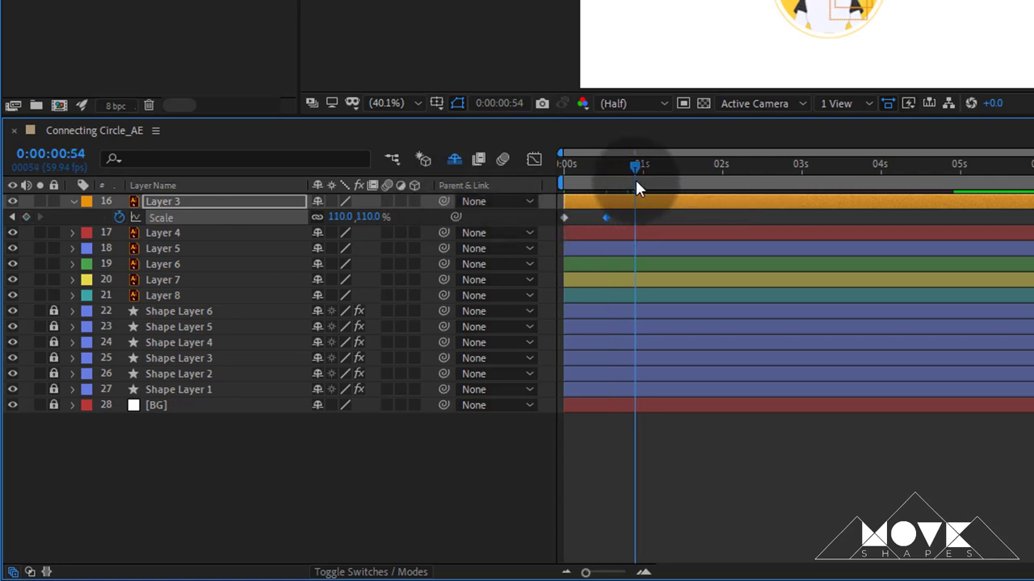
left_click(367, 216)
type("97")
key("Return")
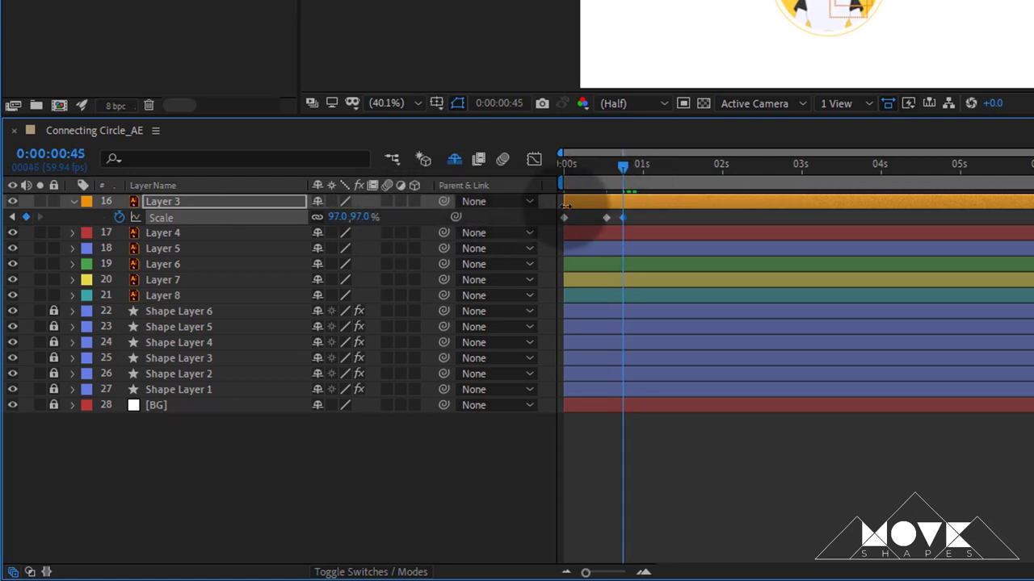
Step: Add Scale keyframes of 101% and then 100% at 1:08
left_click(640, 167)
left_click(358, 215)
type("101")
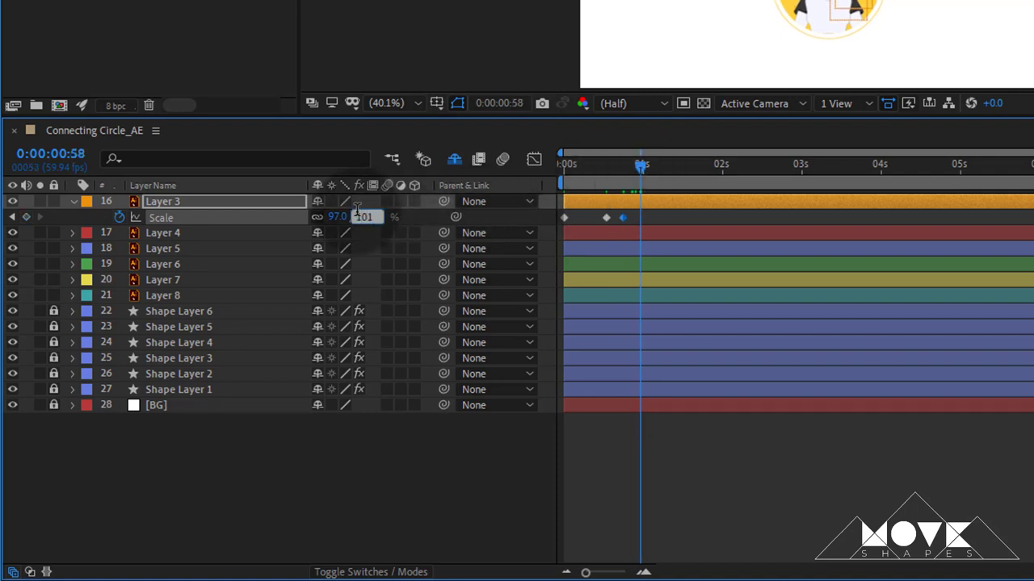
key("Return")
left_click_drag(642, 164, 653, 166)
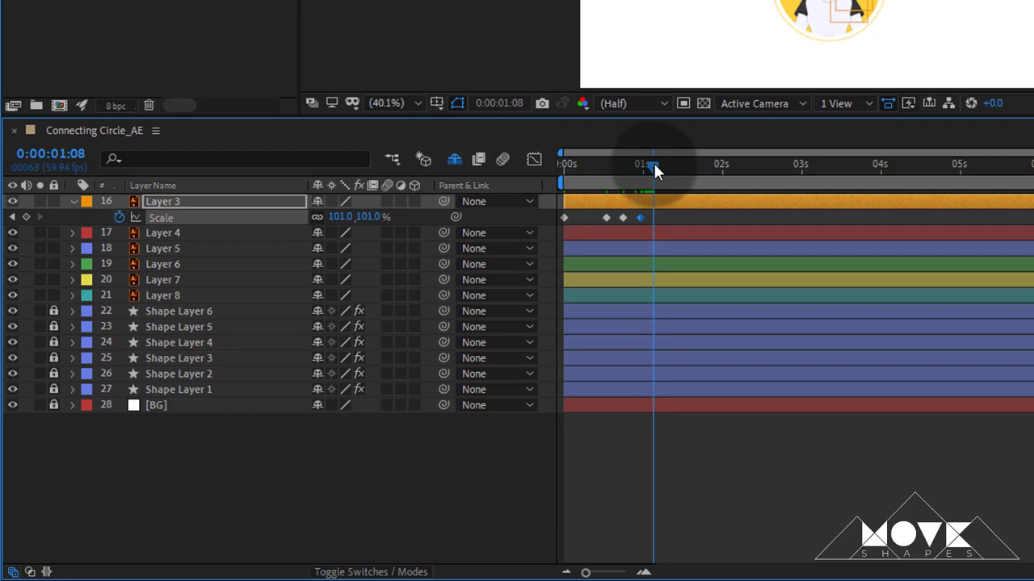
left_click(370, 217)
type("10")
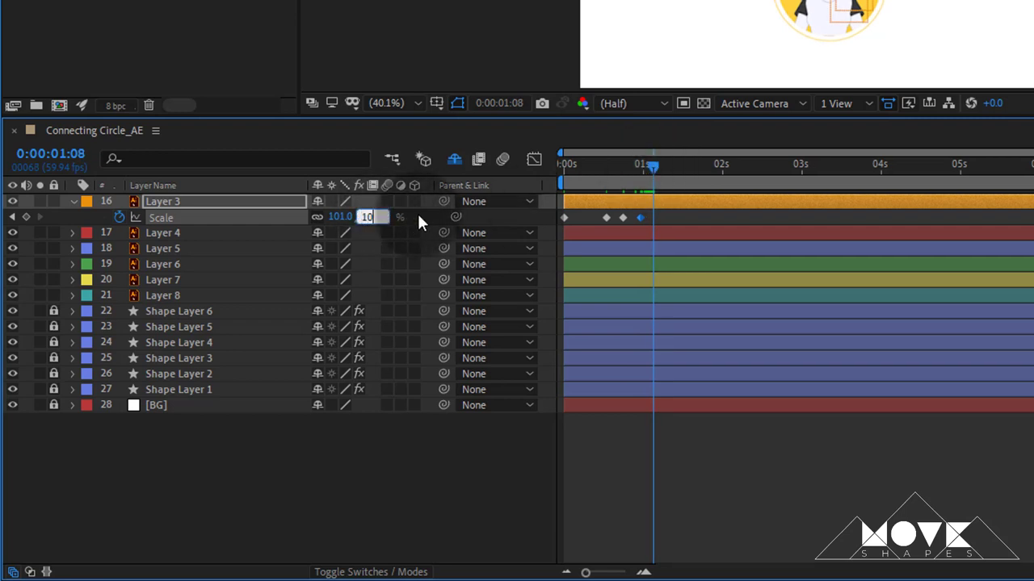
type("0")
key("Return")
Step: Apply Easy Ease to all Scale keyframes, shift them slightly earlier, and preview
left_click_drag(731, 213, 564, 225)
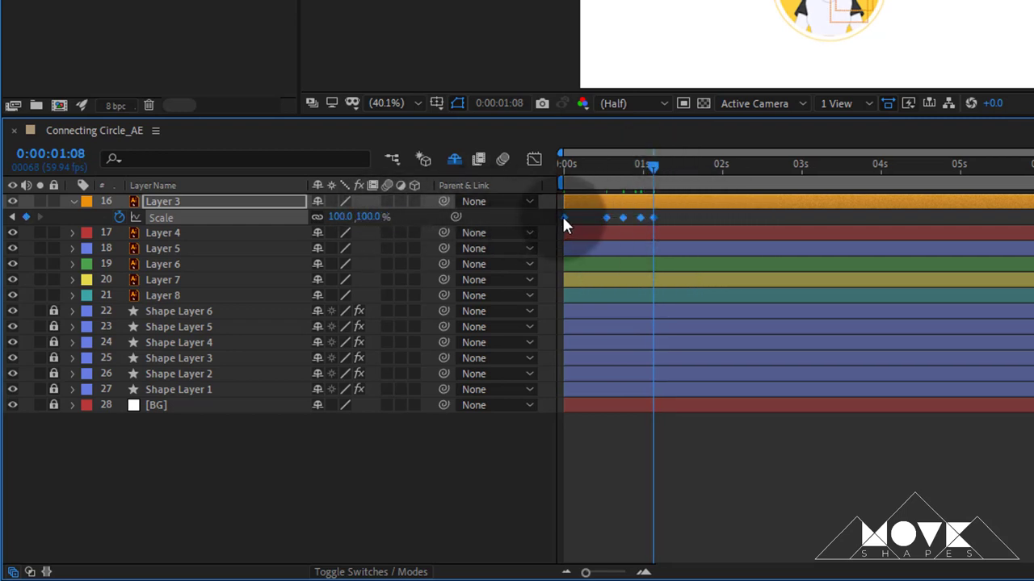
right_click(563, 224)
mouse_move(646, 445)
left_click(943, 323)
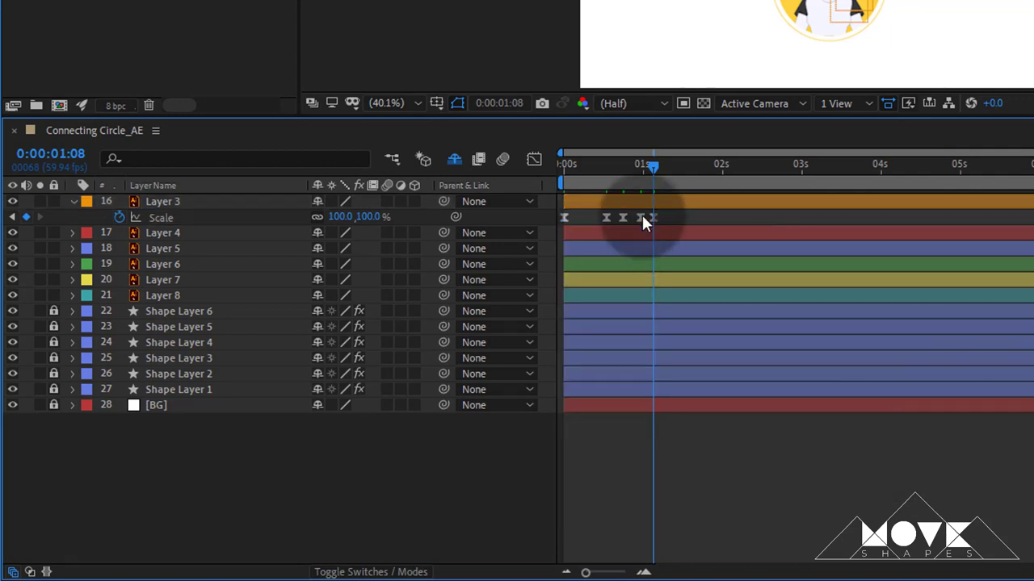
key("Home")
left_click_drag(669, 210, 592, 218)
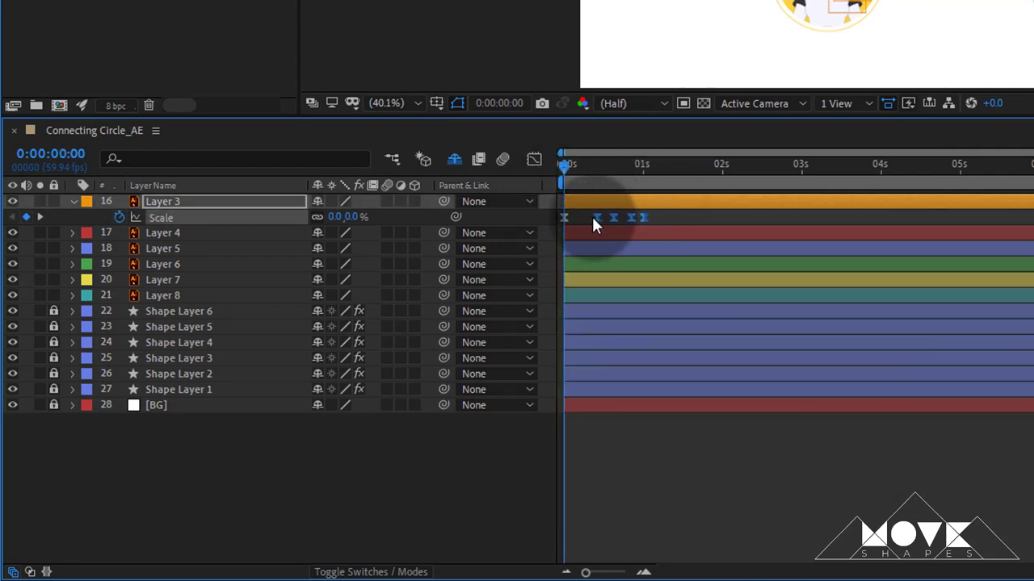
left_click(575, 217)
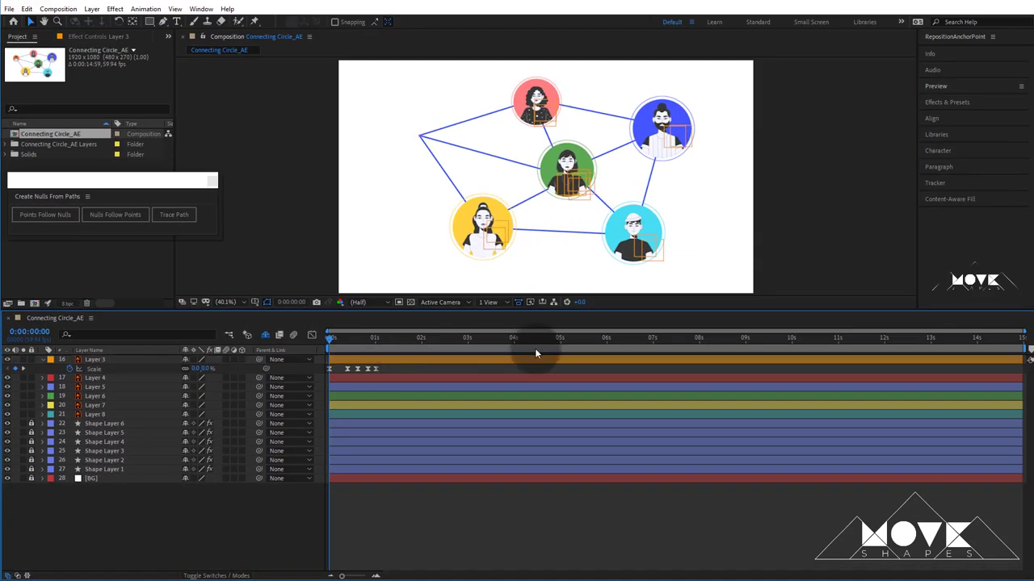
key("space")
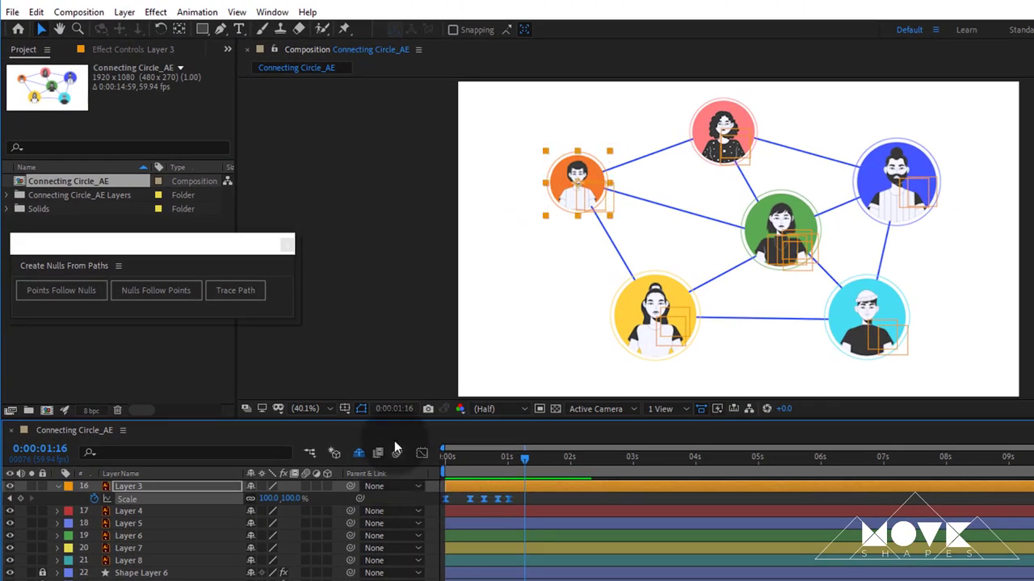
Step: Copy Layer 3's Scale keyframes, paste them onto Layers 4–8 at 0:00, and preview
left_click(36, 11)
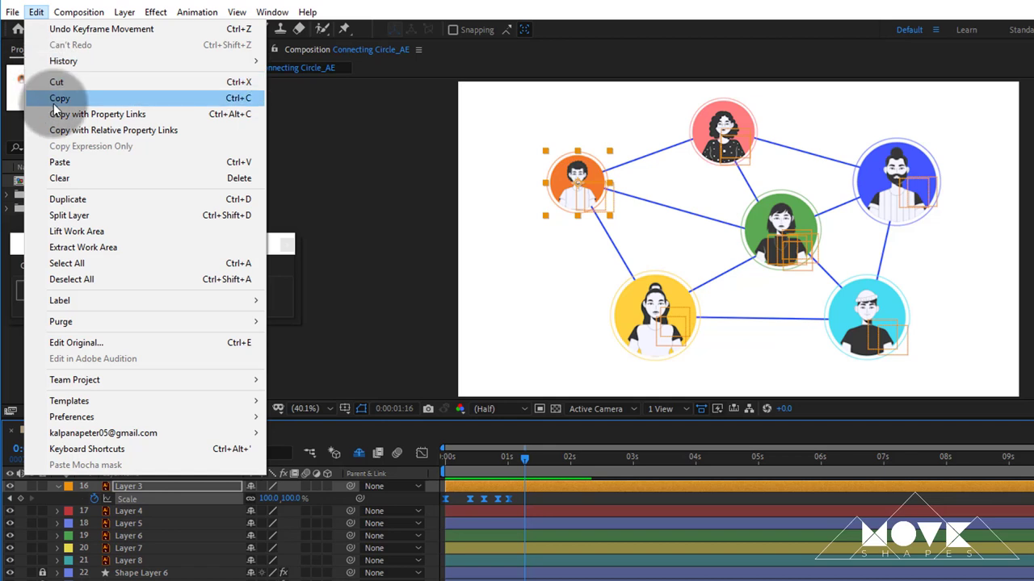
left_click(60, 98)
key("Home")
left_click(127, 512)
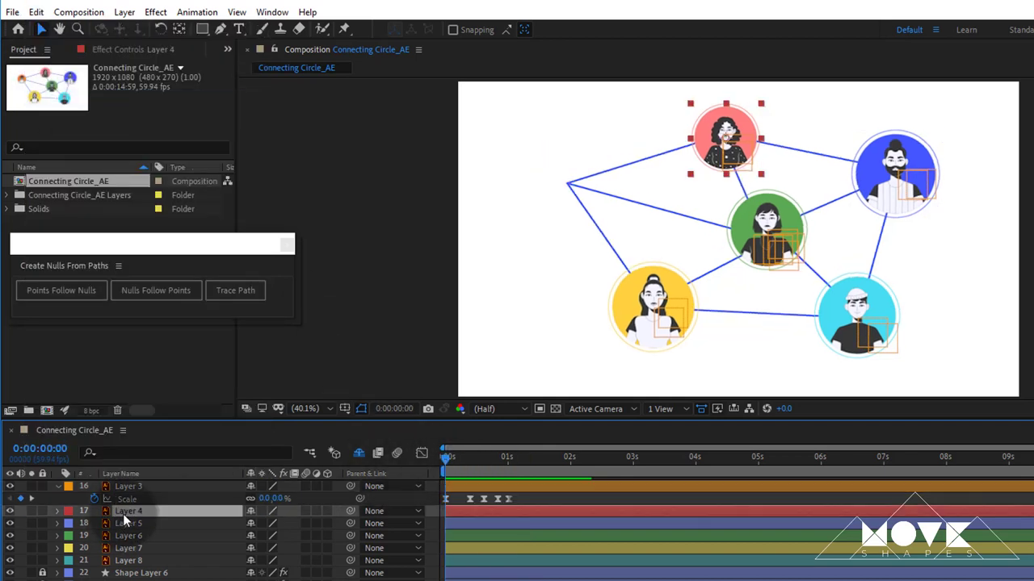
left_click(127, 561, "shift")
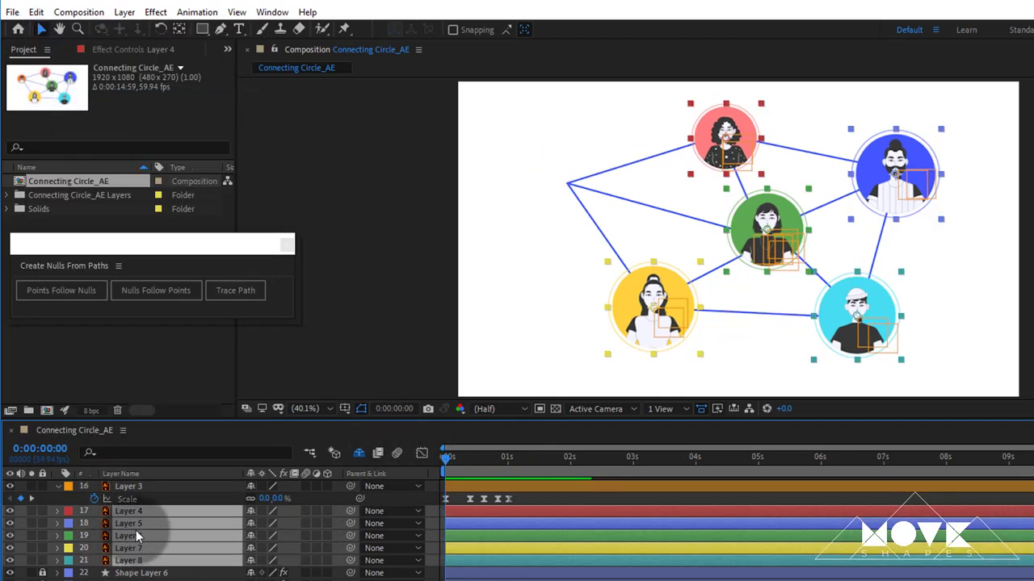
left_click(36, 12)
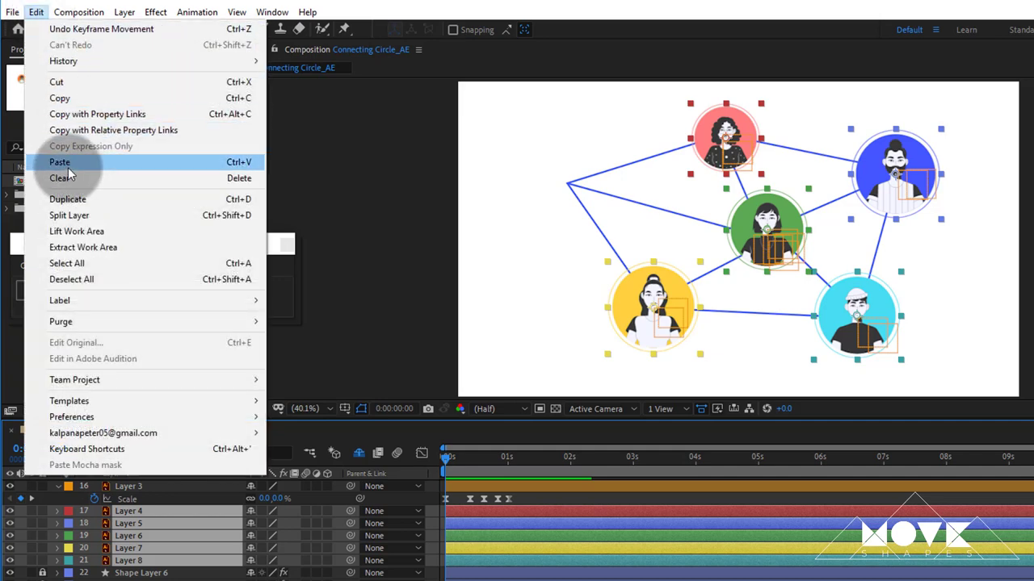
left_click(68, 166)
key("space")
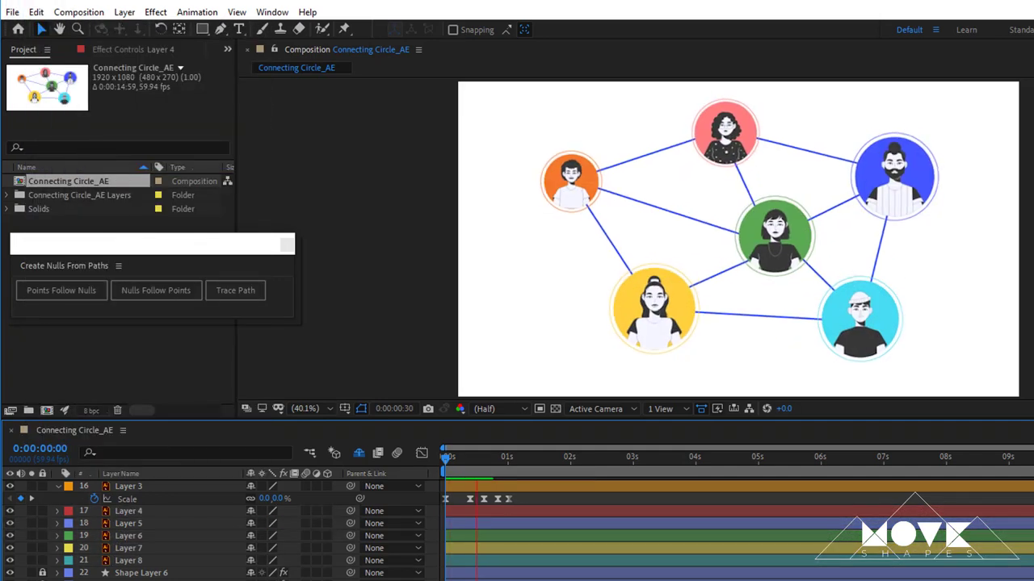
key("space")
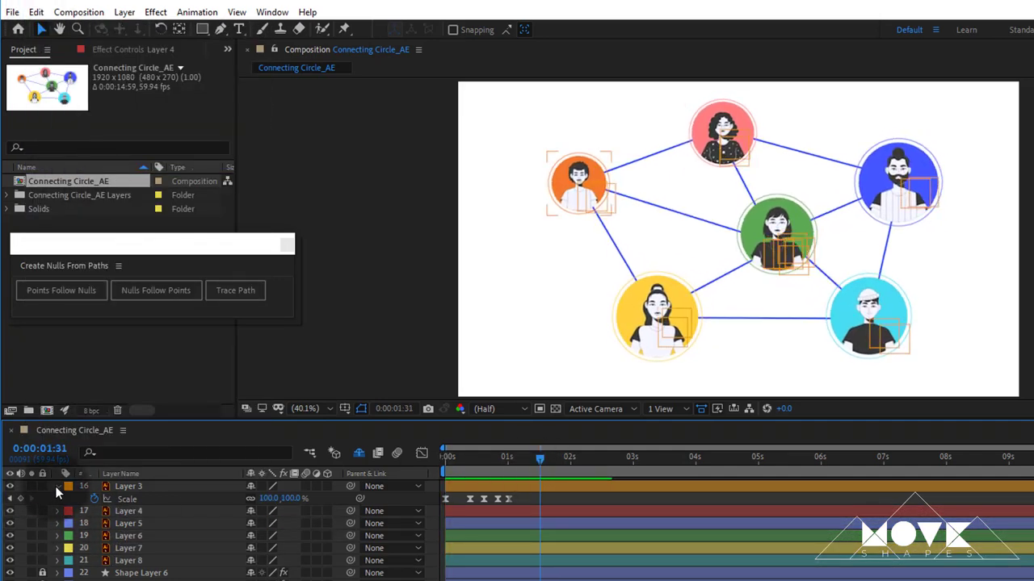
Step: Collapse Layer 3 and shift the bars of avatar Layers 4 and 5 later in the timeline
left_click(56, 486)
left_click(545, 523)
left_click(470, 486)
mouse_move(454, 499)
left_mouse_down()
mouse_move(513, 511)
mouse_move(498, 498)
mouse_move(509, 523)
mouse_move(555, 552)
left_mouse_up()
Step: Identify the green, pink, blue and yellow avatar layers, then preview the staggered pop-in from the start
left_click(507, 523)
left_click(494, 499)
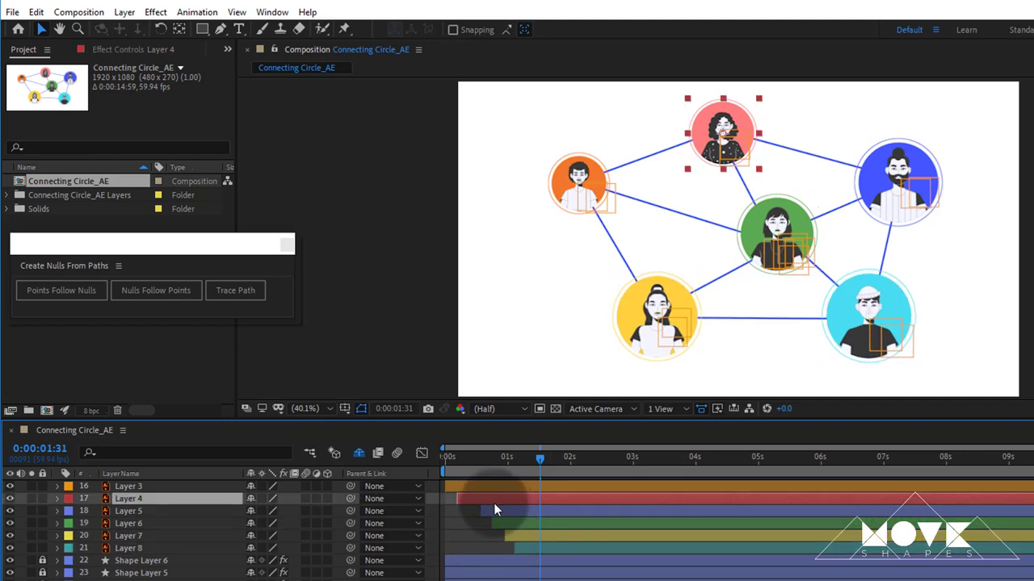
left_click(490, 511)
left_click(505, 523)
left_click(512, 534)
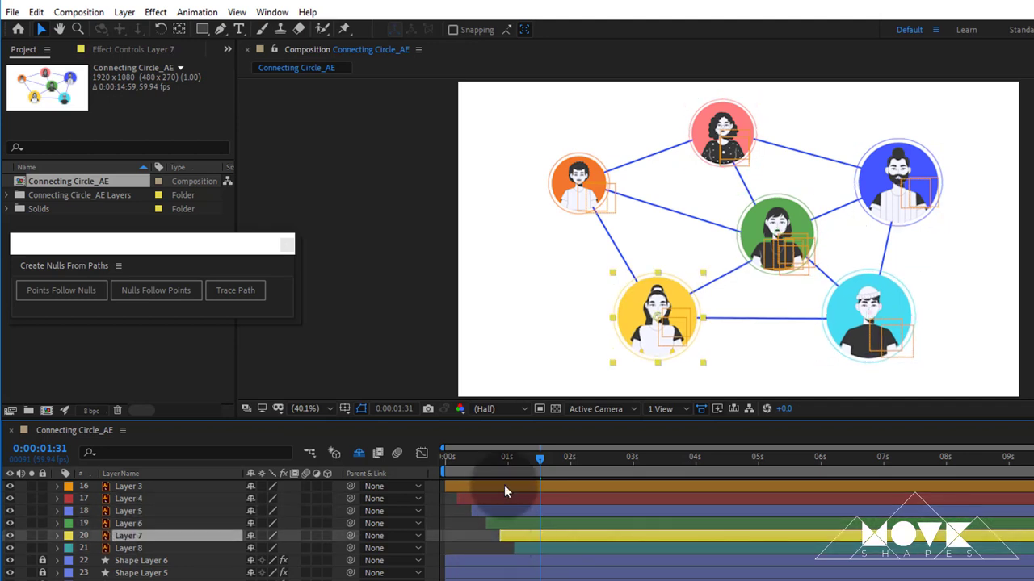
key("Home")
key("space")
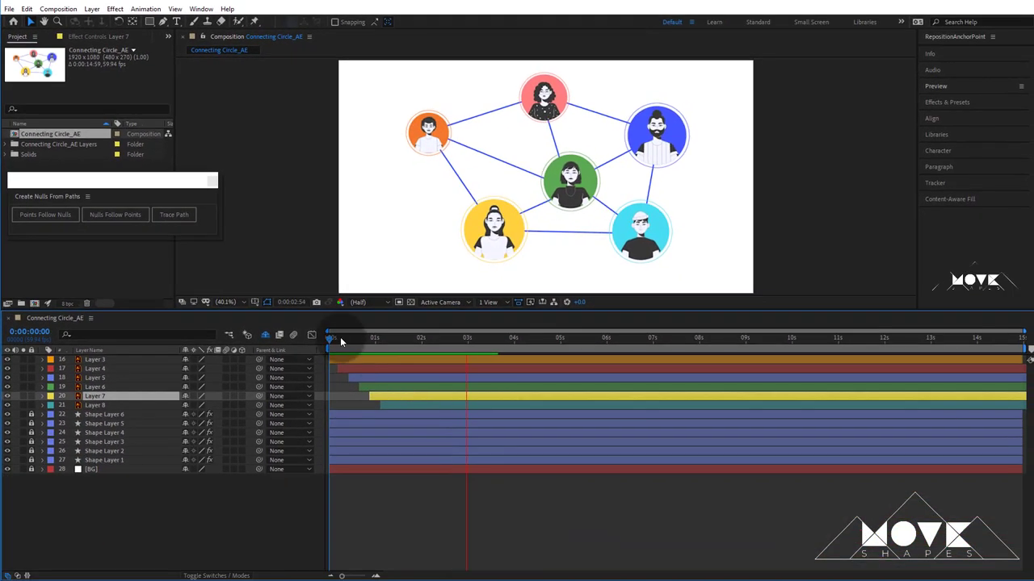
mouse_move(367, 339)
left_mouse_down()
mouse_move(422, 347)
mouse_move(413, 356)
left_mouse_up()
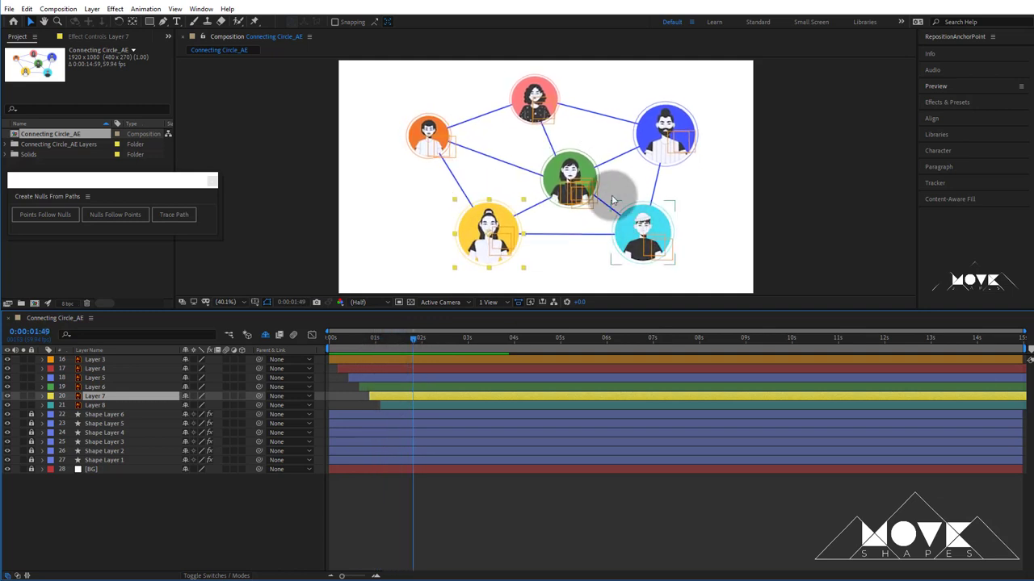
Step: Check the start times of avatar Layers 6, 7 and 8 and replay the pop-in from the beginning
left_click(613, 198)
left_click(441, 290)
left_click(377, 386)
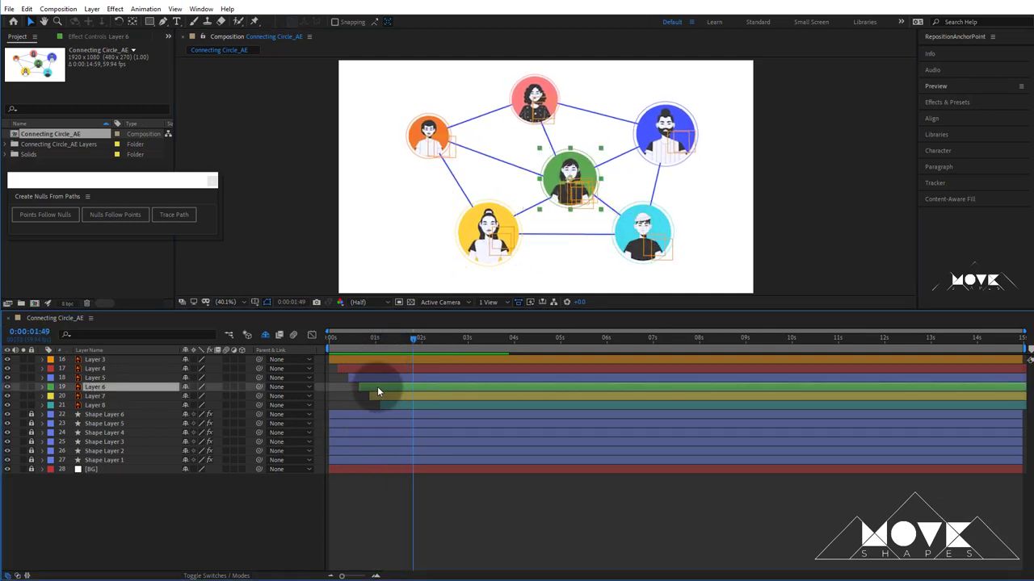
left_click(372, 396)
left_click(376, 405)
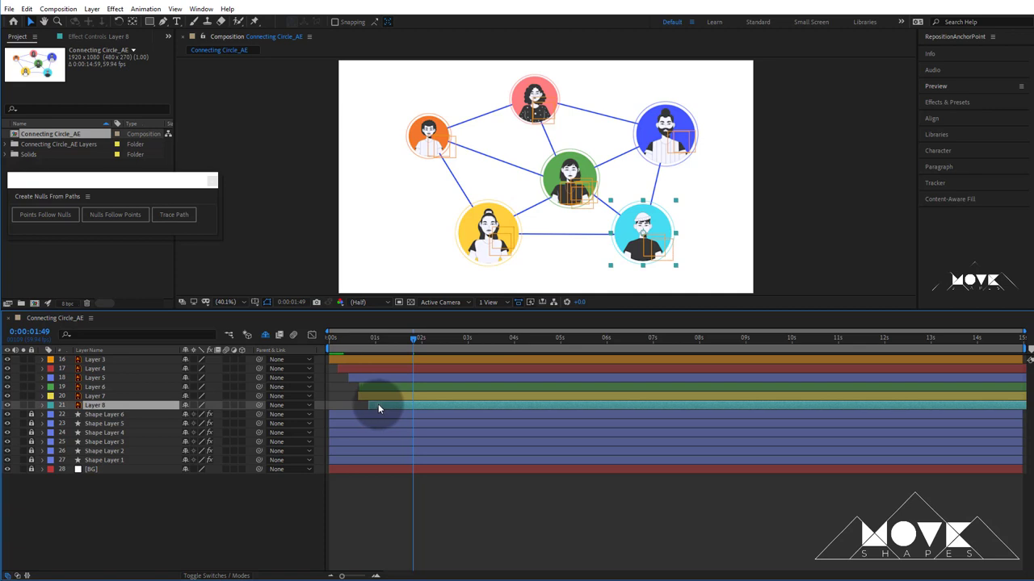
left_click(380, 390)
left_click(330, 339)
key("space")
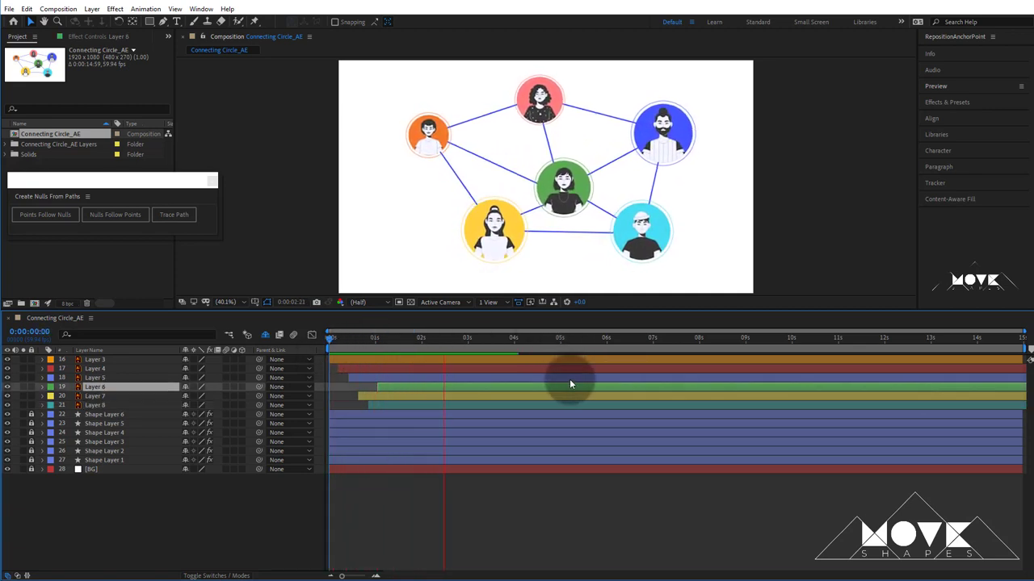
left_click(458, 517)
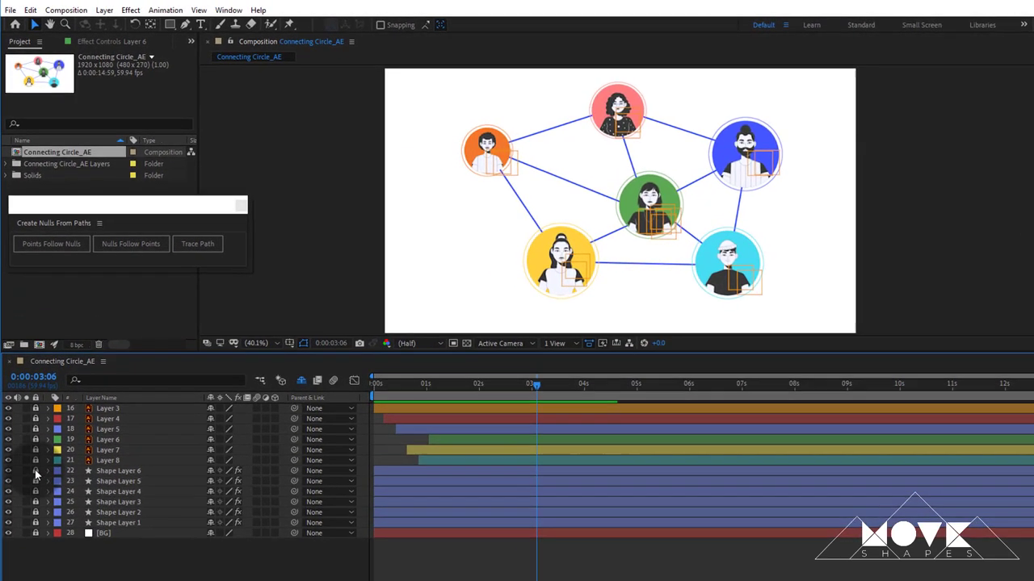
Step: Add a Trim Paths operation to Shape Layer 6
left_click(42, 416)
left_click(49, 471)
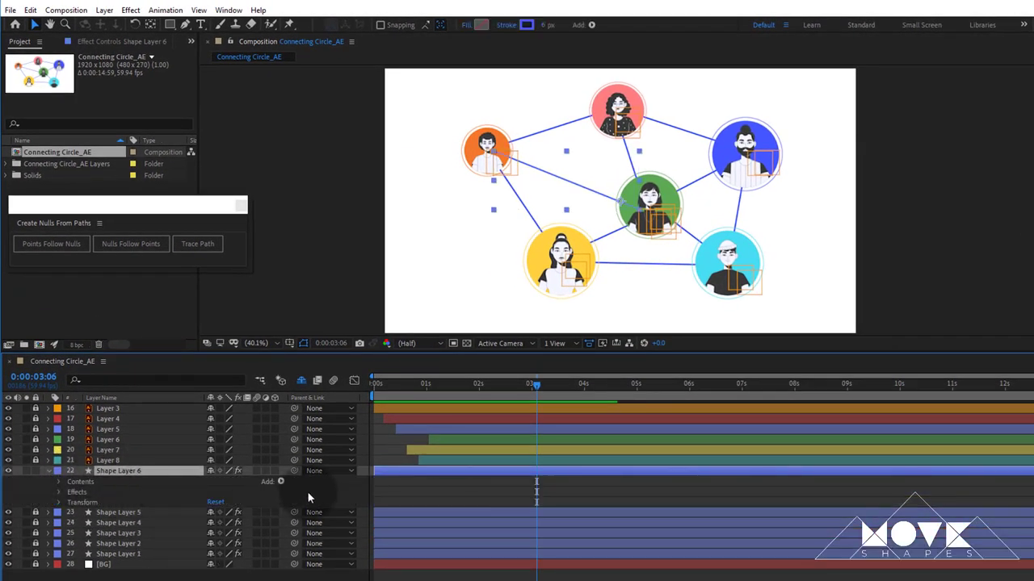
left_click(280, 482)
left_click(322, 416)
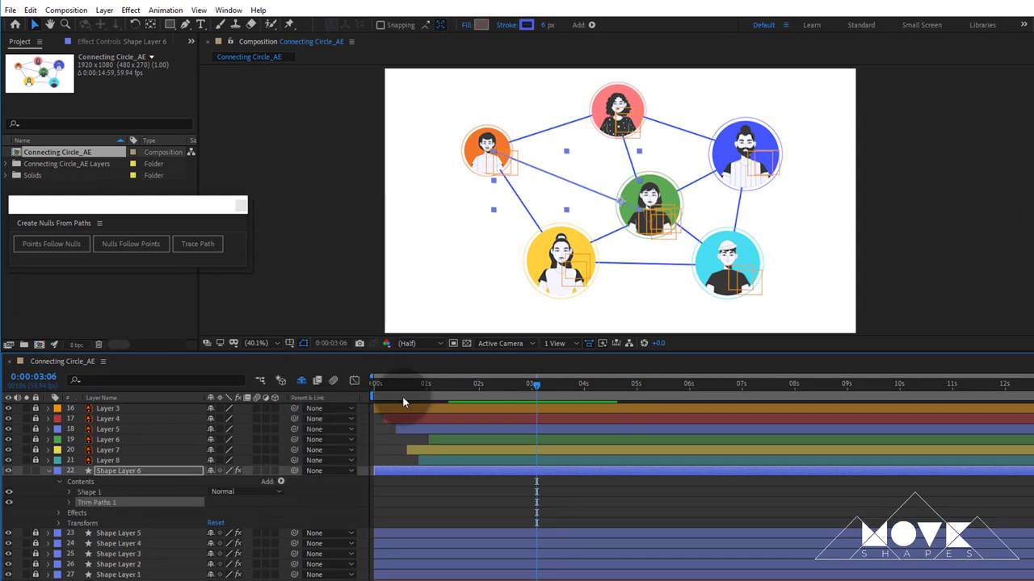
Step: Keyframe Shape Layer 6's Trim Paths End, starting at 0% so the lines draw on
left_click_drag(402, 396, 441, 400)
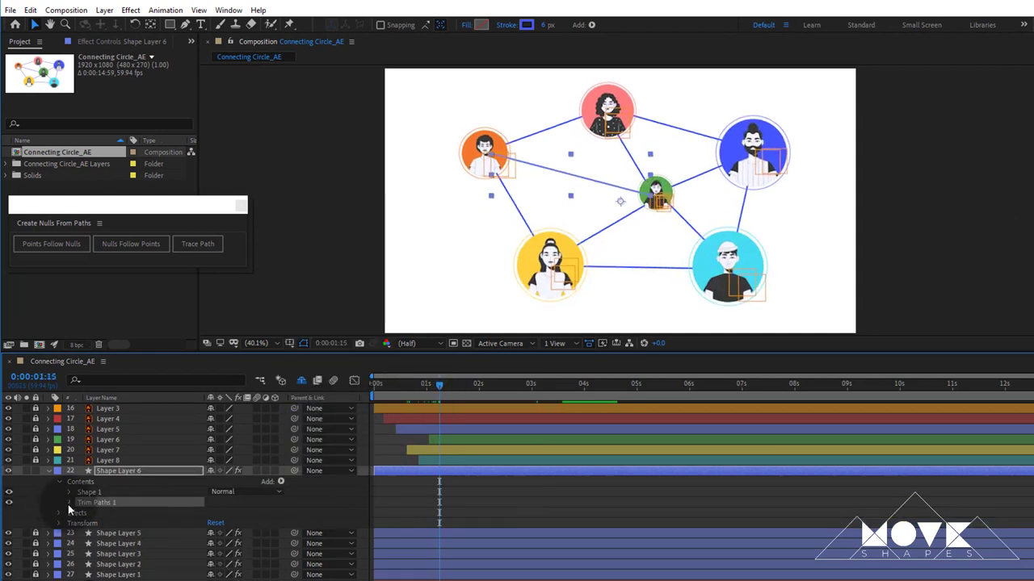
left_click(69, 502)
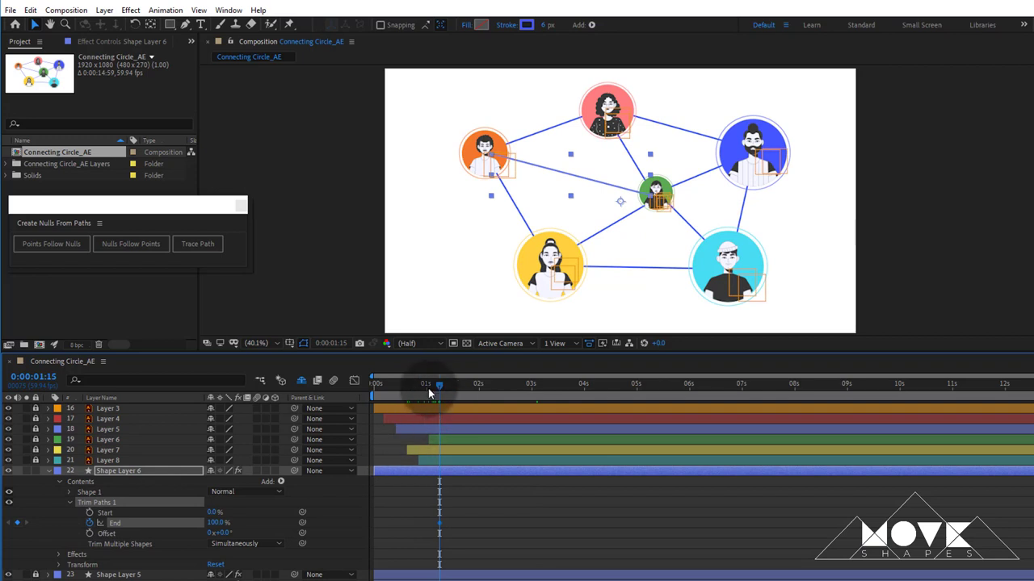
left_click_drag(428, 388, 325, 411)
left_click_drag(208, 523, 154, 533)
left_click(406, 504)
left_click_drag(378, 396, 353, 419)
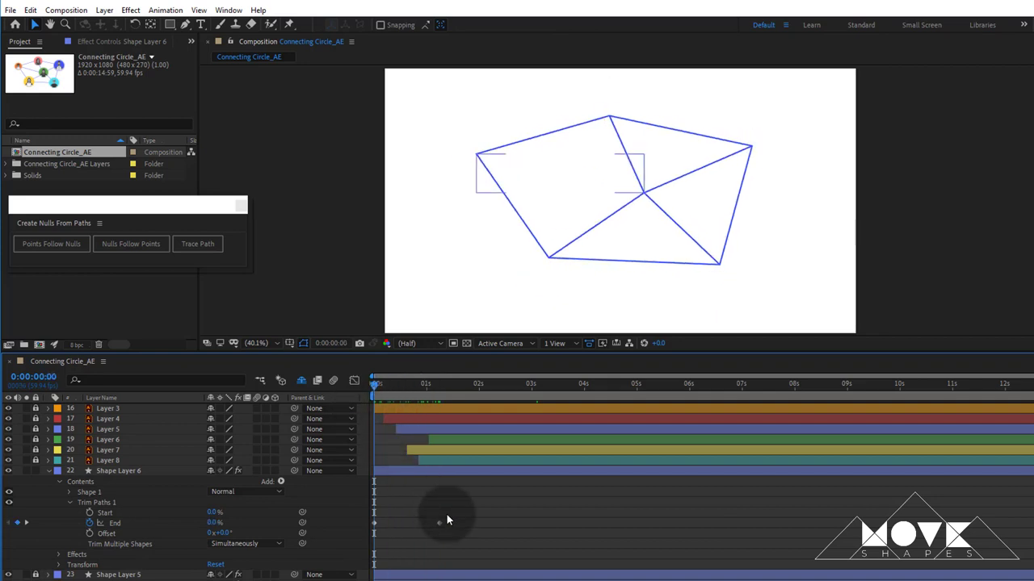
Step: Apply Easy Ease to the Trim Paths End keyframes and scrub to check the draw-on
left_click_drag(447, 514, 356, 533)
right_click(375, 524)
mouse_move(401, 514)
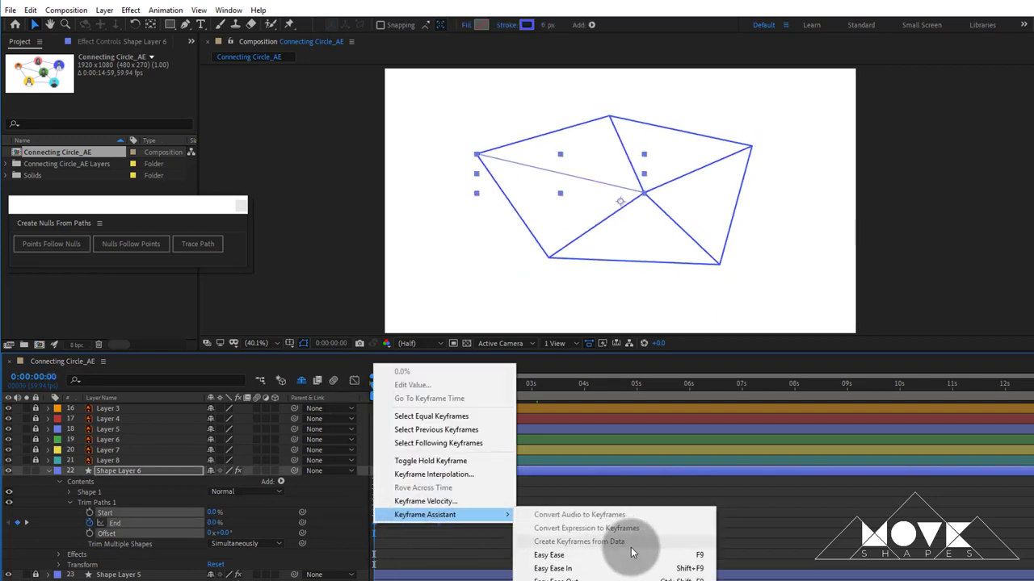
left_click(573, 549)
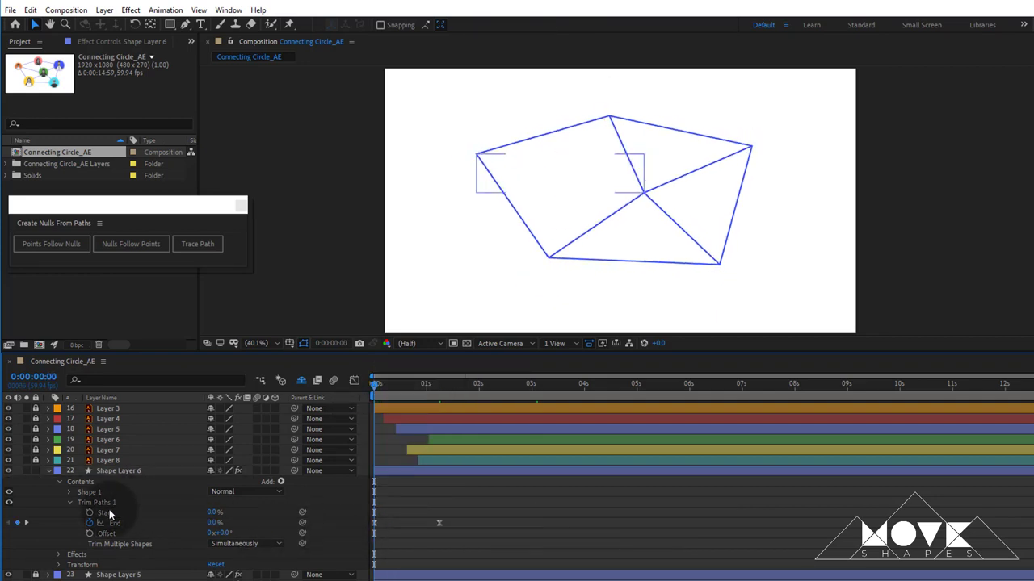
left_click_drag(401, 391, 348, 407)
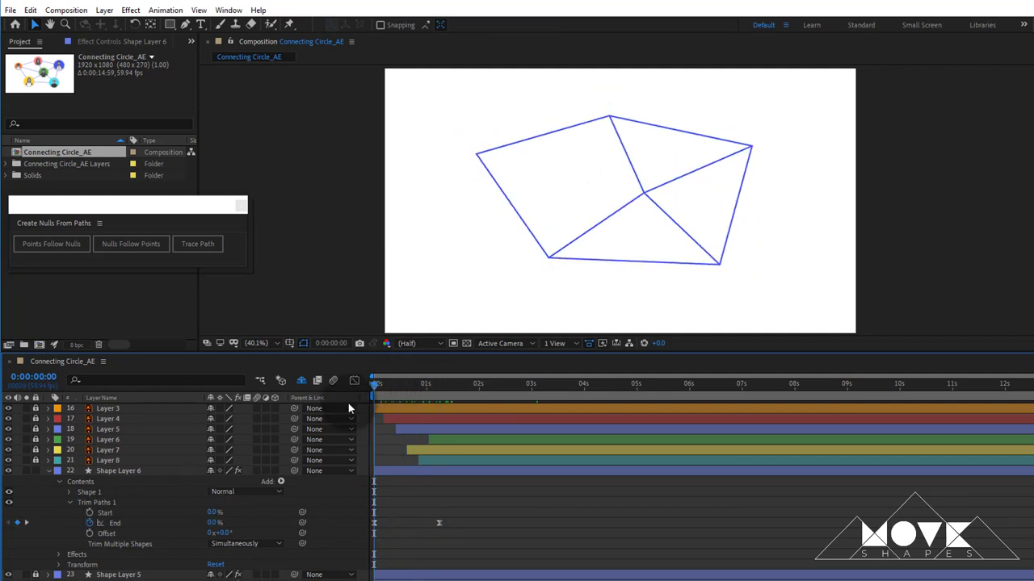
Step: Copy both End keyframes and close the Create Nulls From Paths panel
left_click_drag(440, 507, 363, 531)
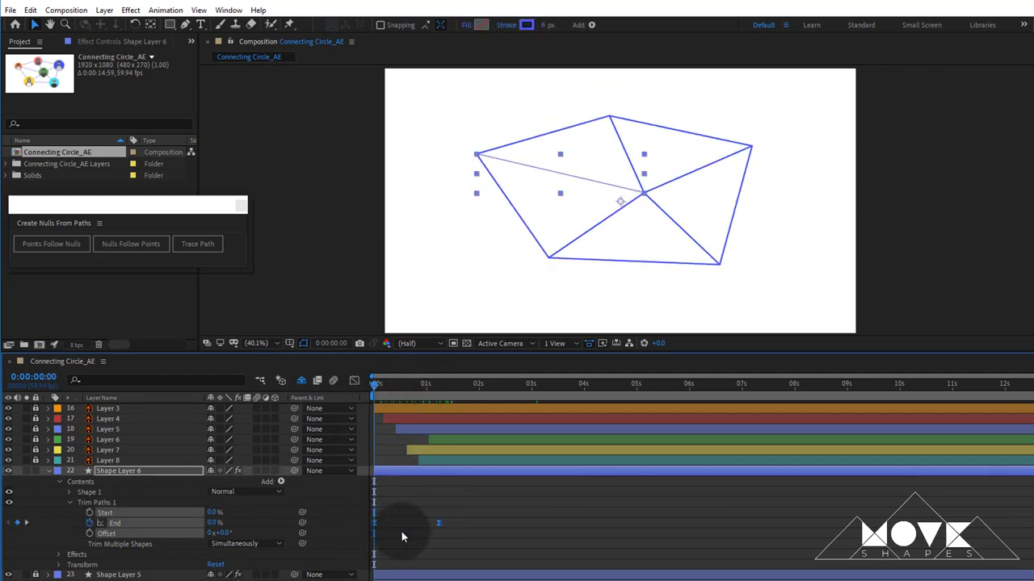
left_click(31, 10)
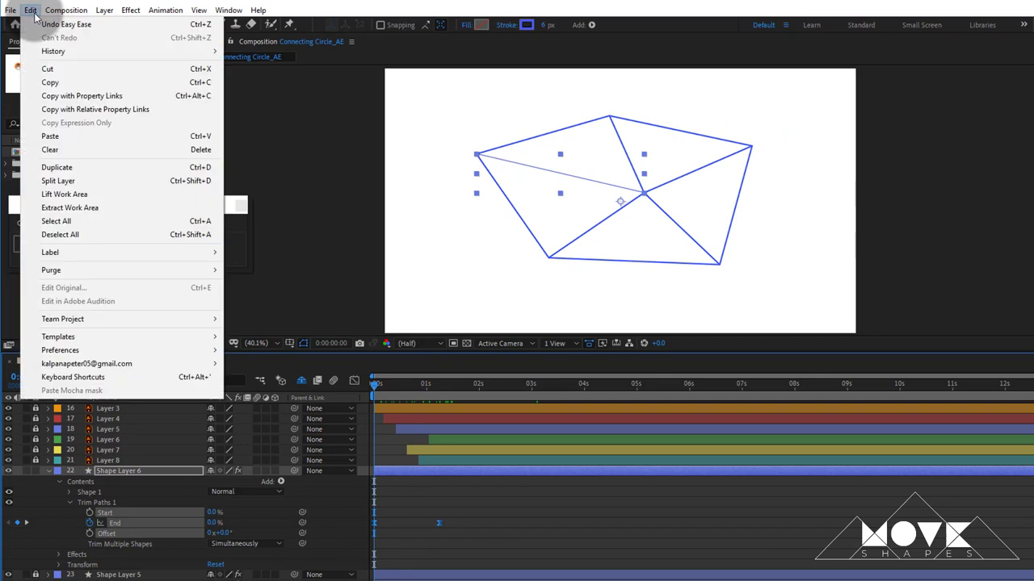
left_click(50, 83)
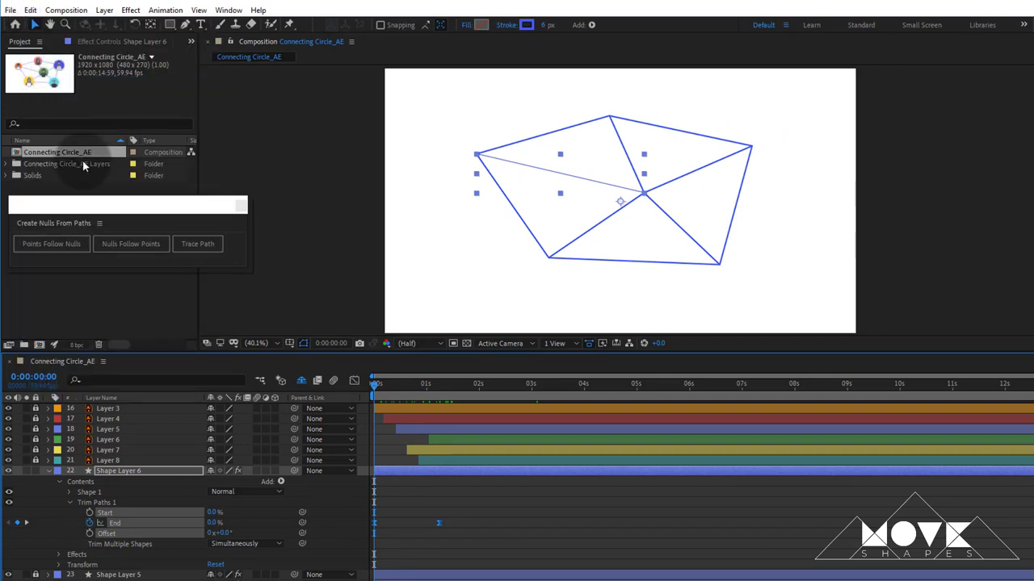
left_click(240, 207)
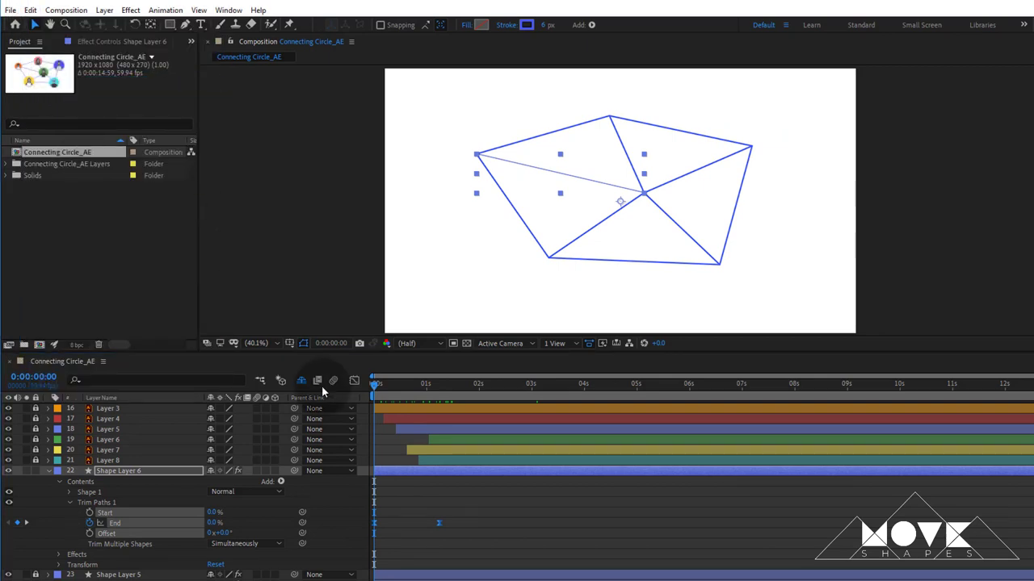
Step: Unlock Shape Layers 1–5 and paste the Trim Paths End keyframes onto them
left_click(48, 470)
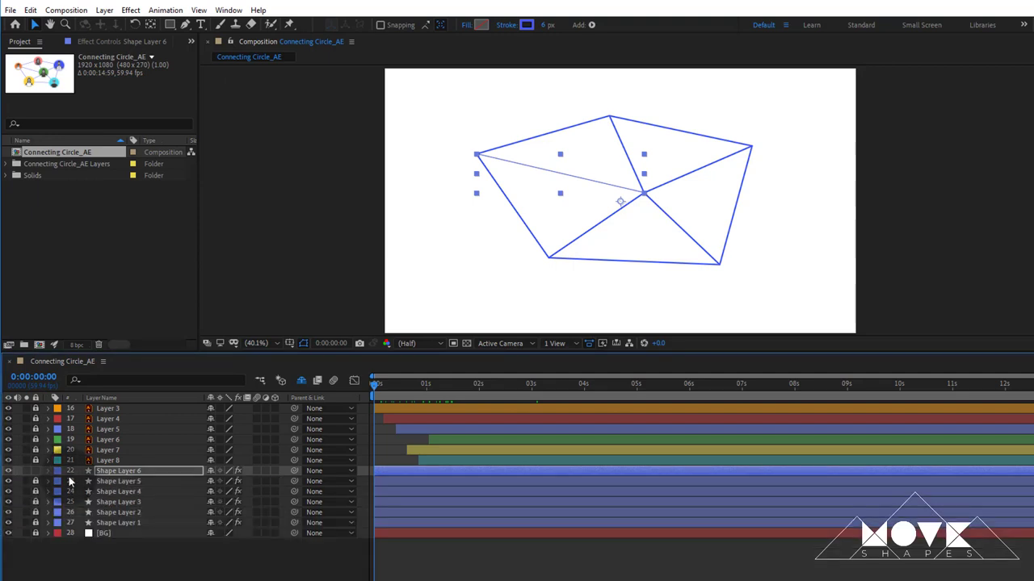
left_click_drag(35, 481, 36, 523)
left_click(118, 481)
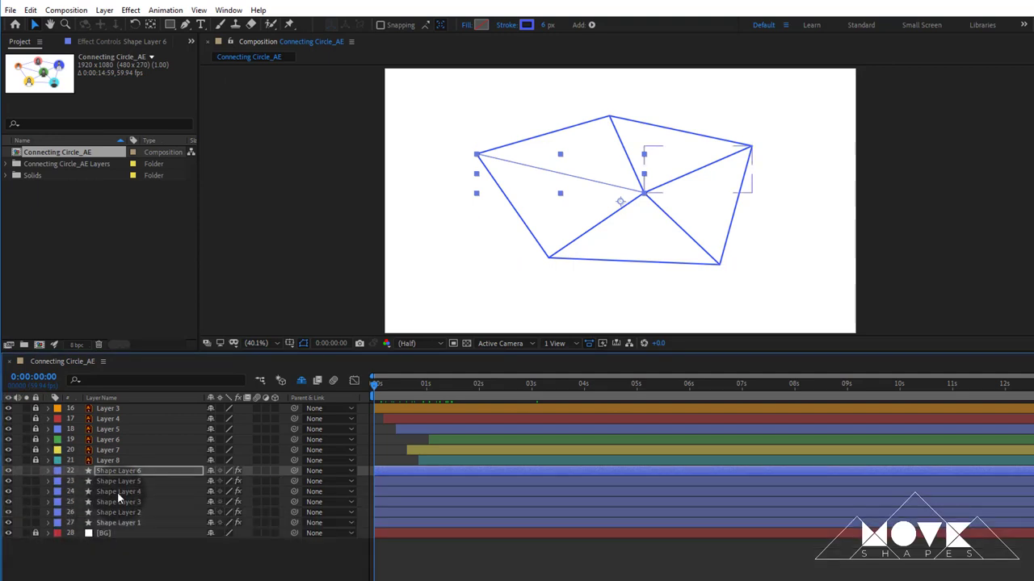
left_click(122, 522, "shift")
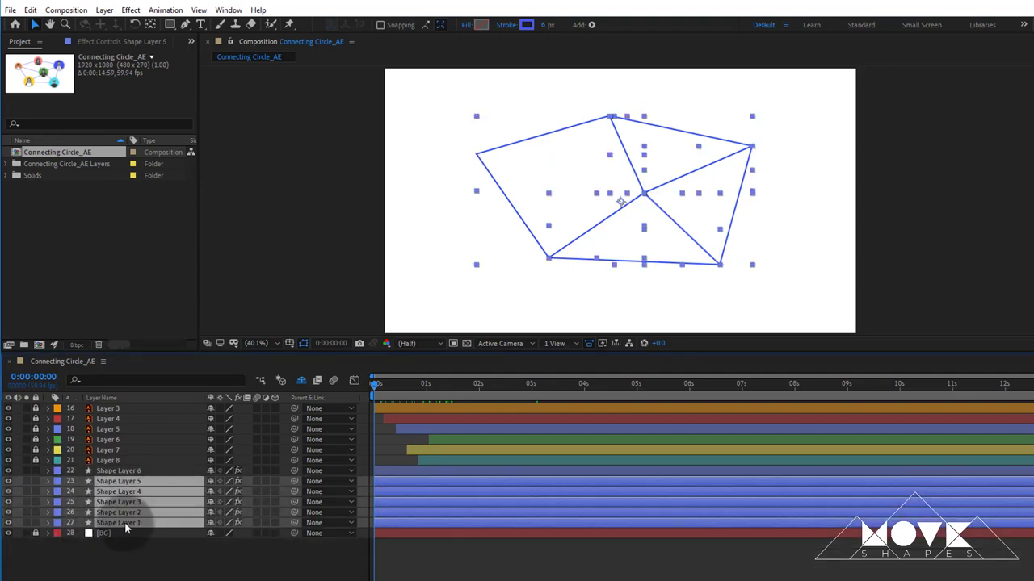
left_click(30, 10)
left_click(70, 136)
left_click(472, 574)
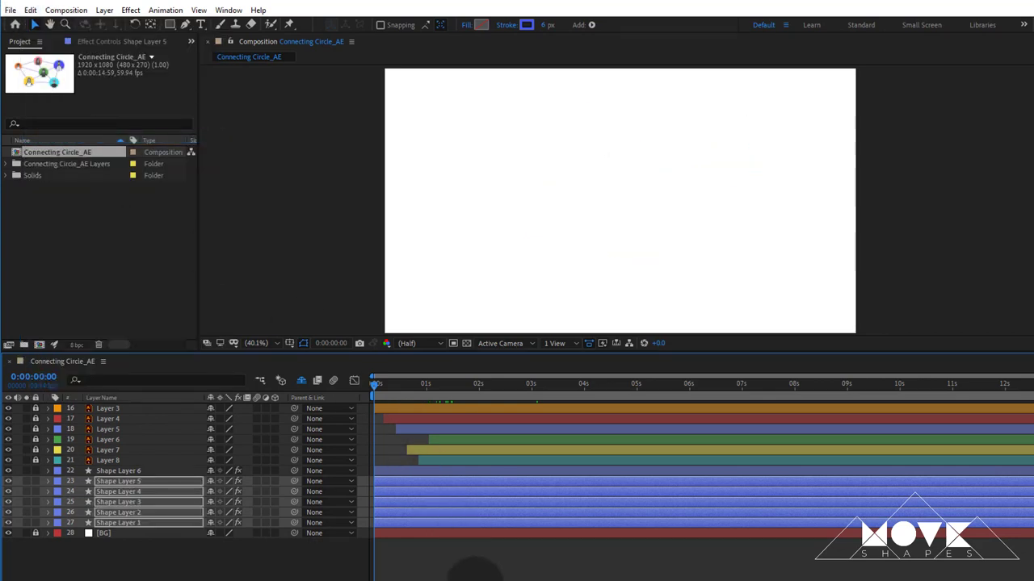
Step: Delay the start of Shape Layer 3's and Shape Layer 6's lines, then preview the staggered draw-on
key("space")
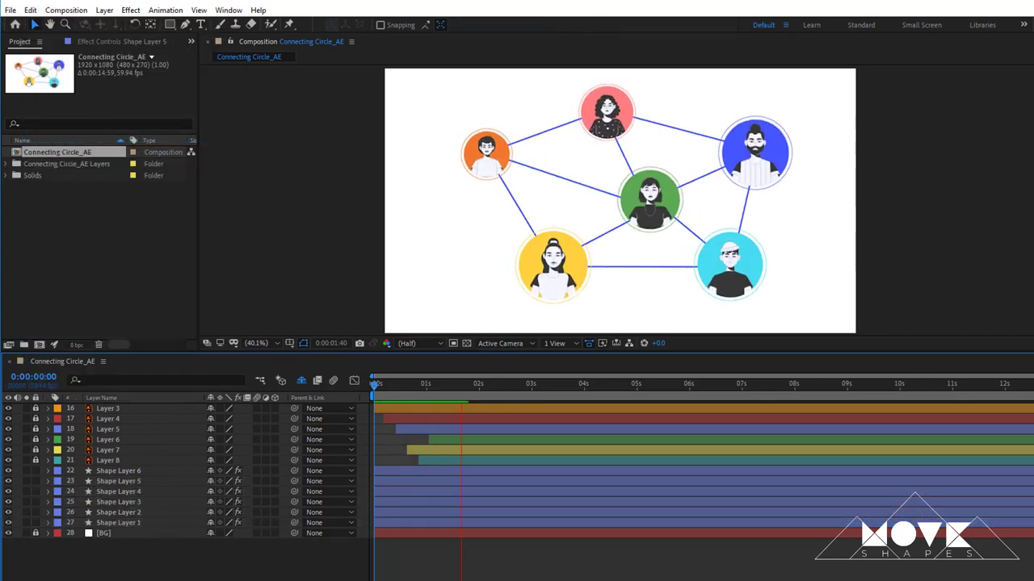
left_click_drag(392, 397, 475, 396)
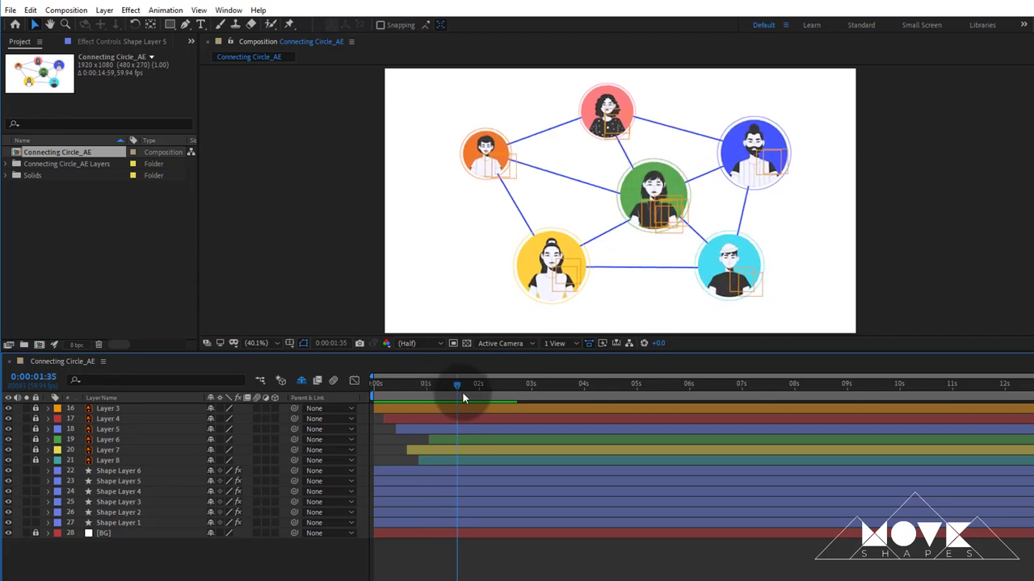
left_click(358, 522)
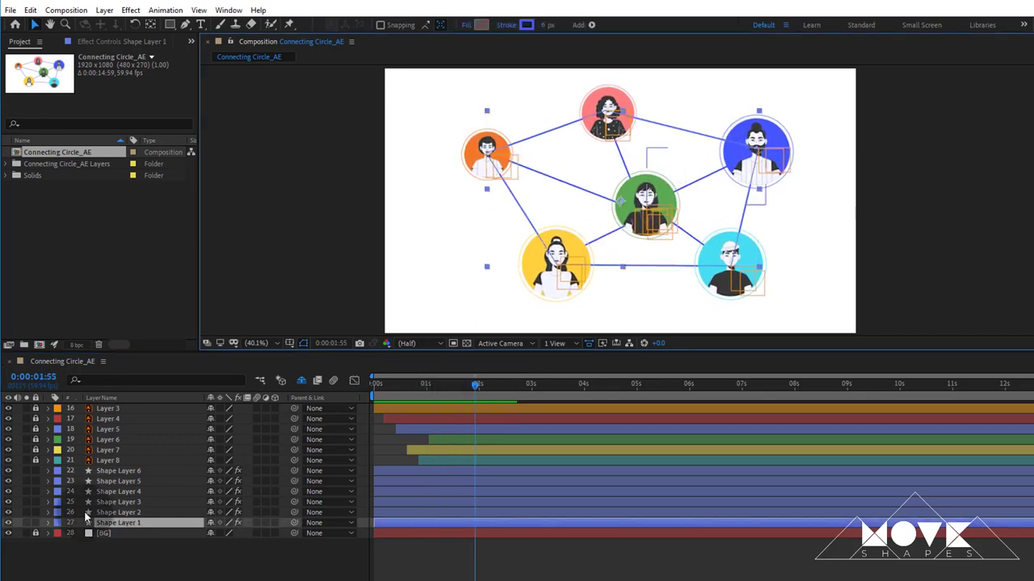
left_click(380, 512)
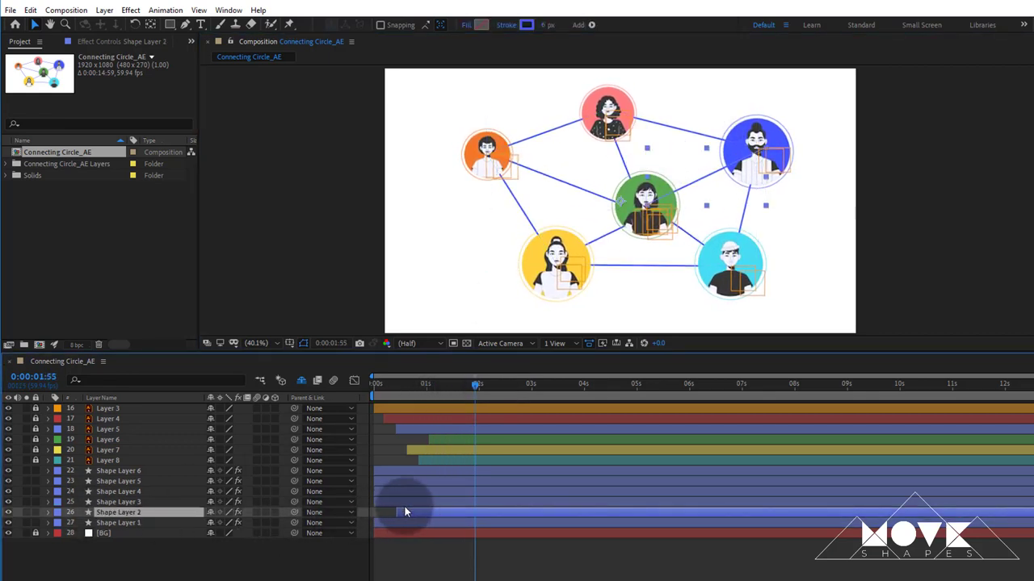
left_click_drag(404, 502, 494, 481)
left_click_drag(404, 471, 485, 471)
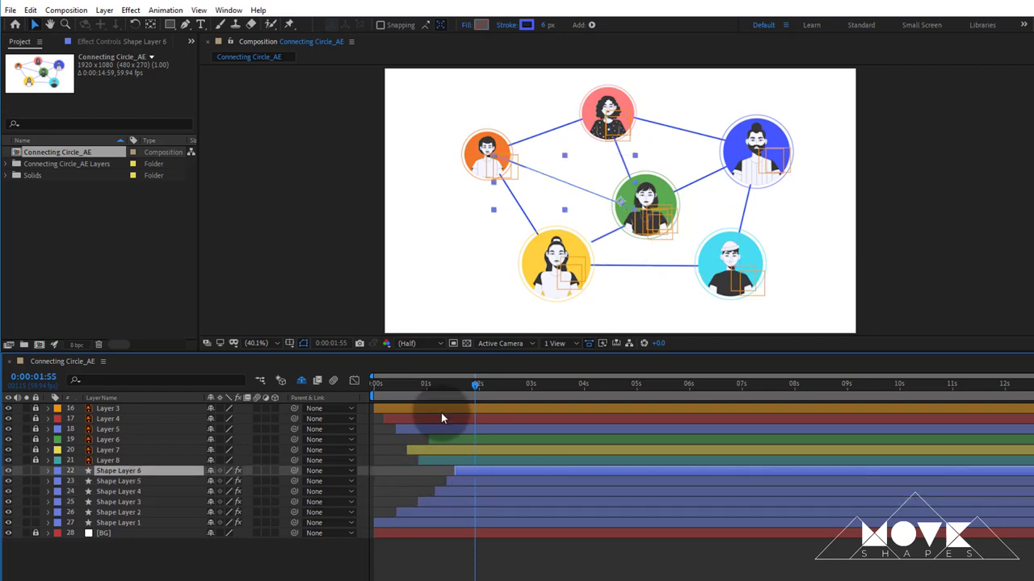
left_click(375, 385)
key("space")
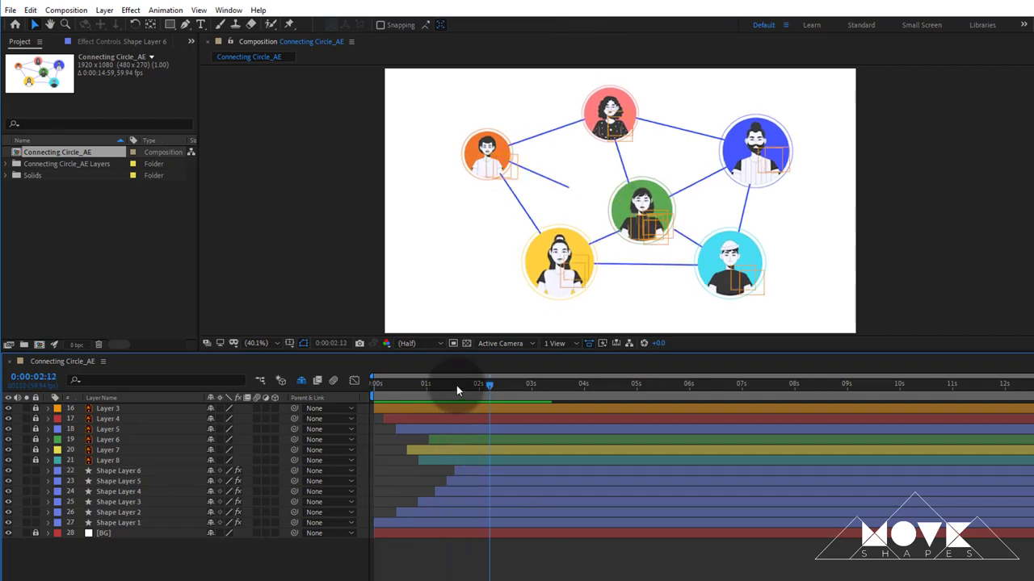
mouse_move(456, 385)
left_mouse_down()
mouse_move(454, 399)
mouse_move(481, 404)
left_mouse_up()
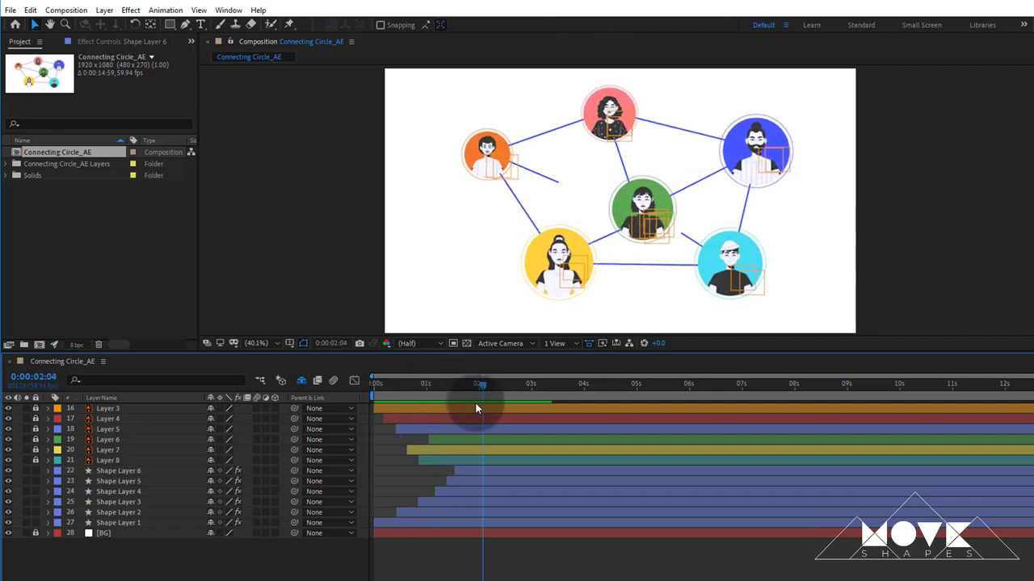
left_click(514, 167)
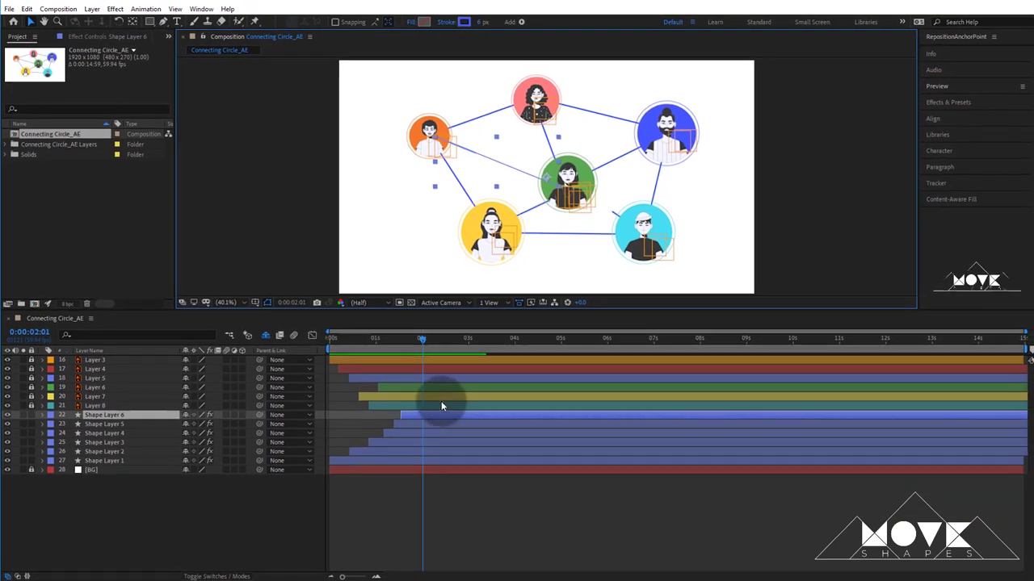
Step: Shift Shape Layer 3's line to start later and replay the preview
mouse_move(363, 340)
left_mouse_down()
mouse_move(395, 367)
mouse_move(352, 352)
mouse_move(377, 354)
left_mouse_up()
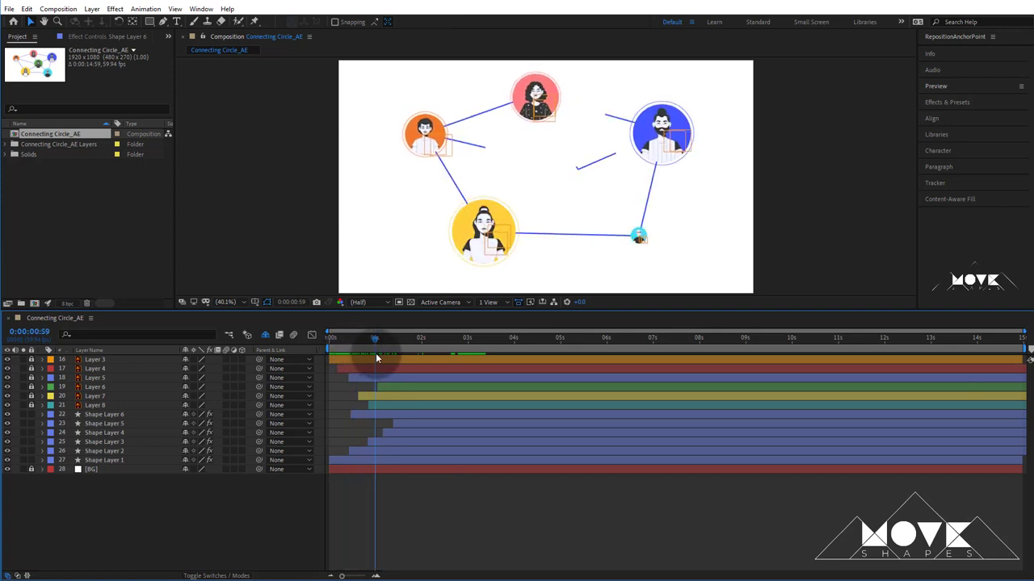
left_click(586, 184)
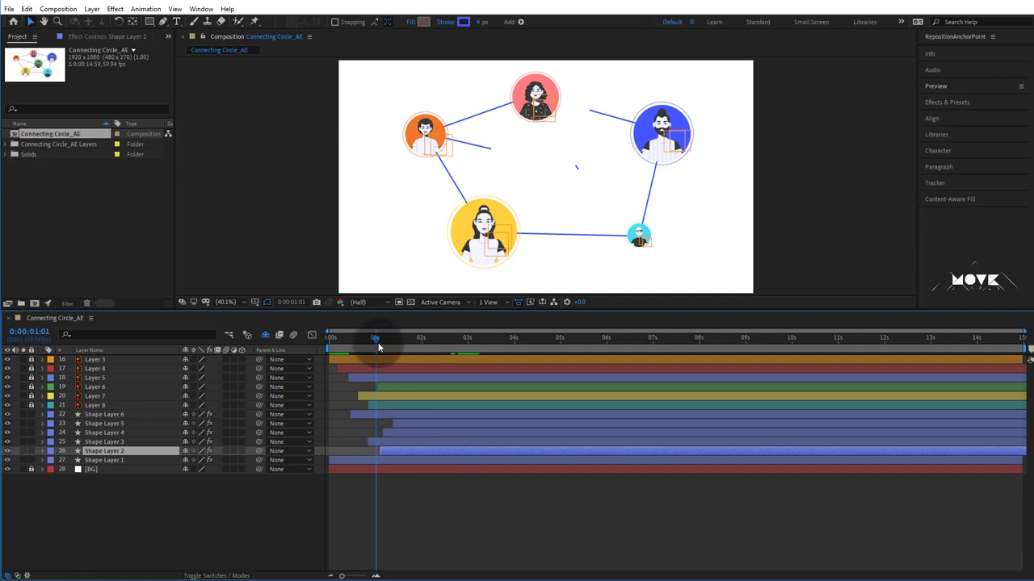
key("space")
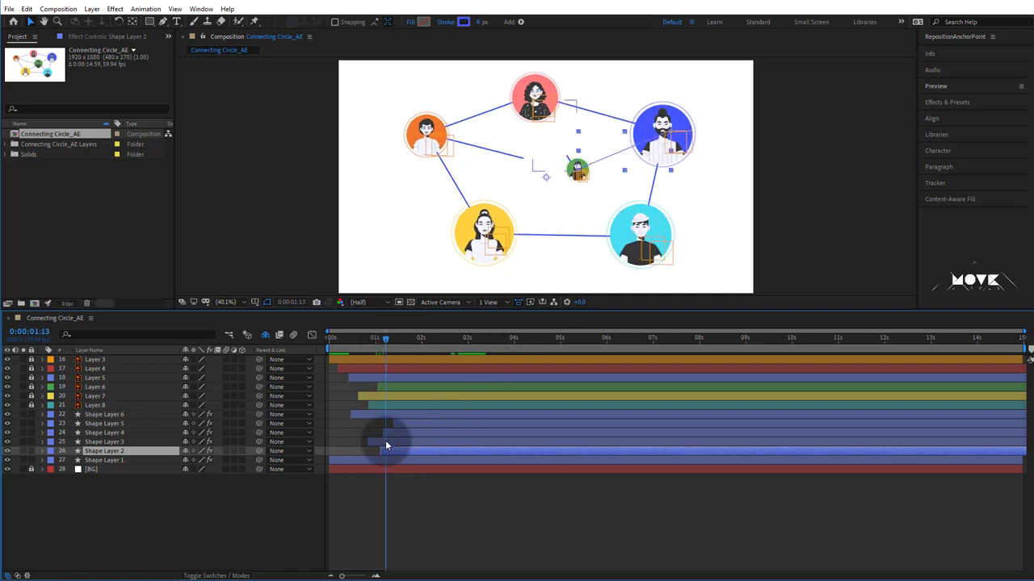
mouse_move(385, 441)
left_mouse_down()
mouse_move(394, 433)
mouse_move(357, 424)
left_mouse_up()
left_click(411, 433)
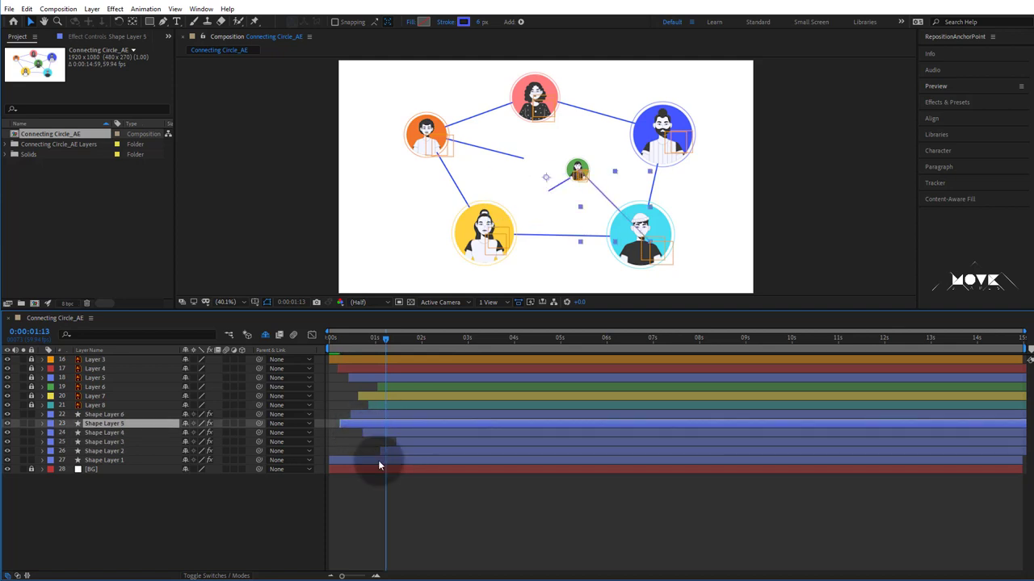
key("ctrl+shift+a")
key("space")
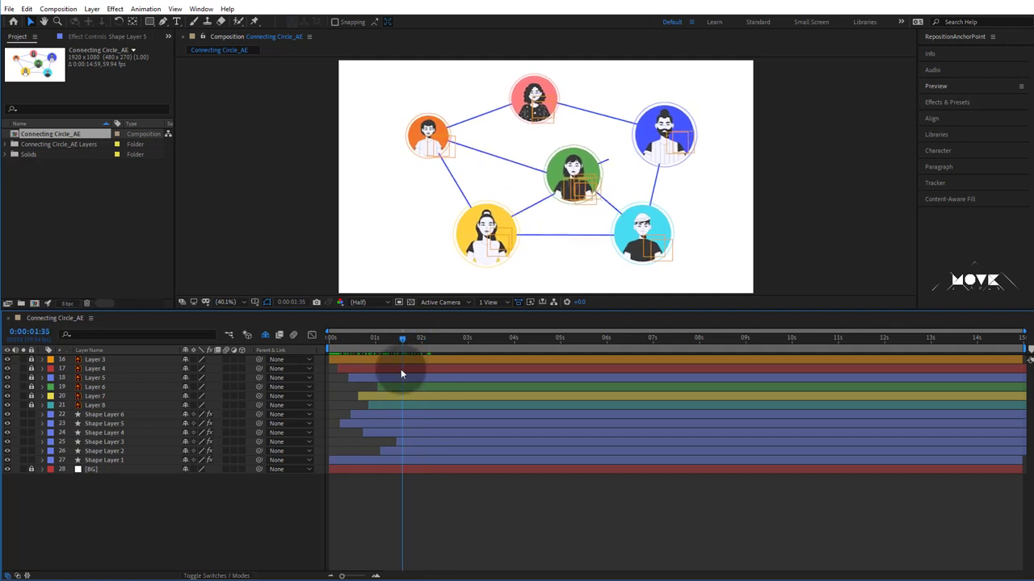
Step: Delay Shape Layer 4's line slightly, scrub to check, then return to the composition start
left_click_drag(551, 184, 498, 250)
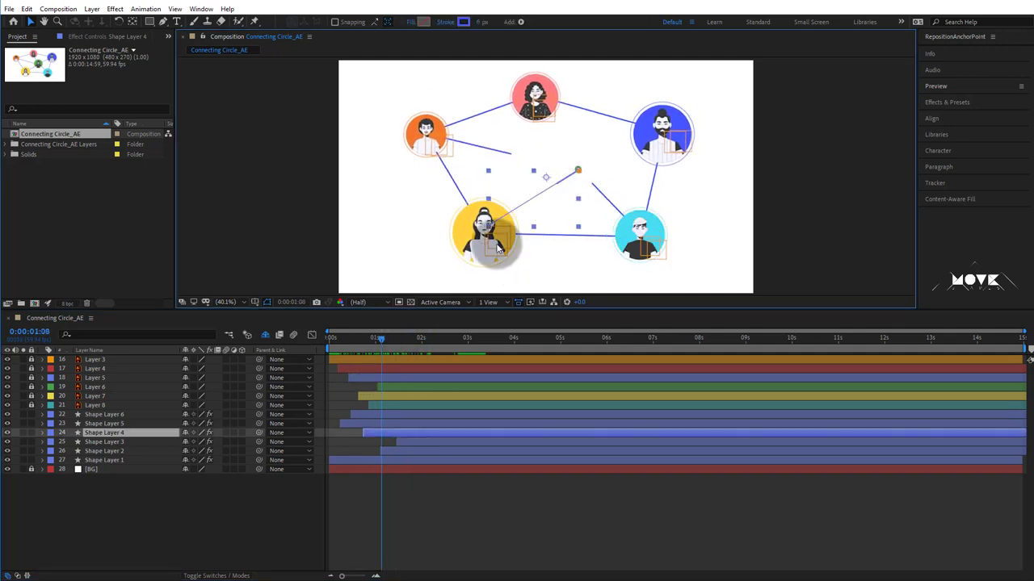
mouse_move(375, 434)
left_mouse_down()
mouse_move(387, 435)
mouse_move(384, 419)
left_mouse_up()
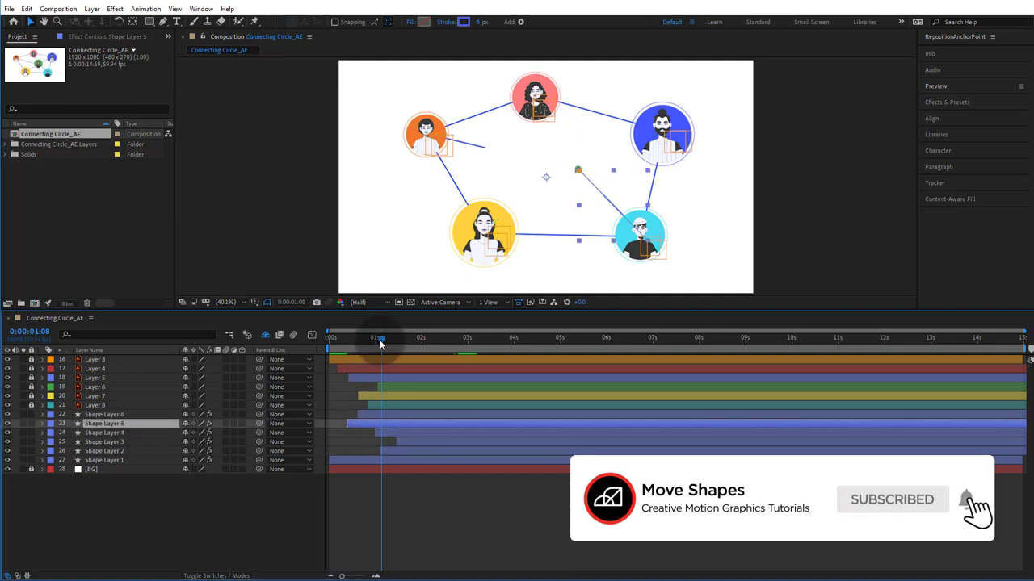
left_click_drag(381, 343, 440, 355)
left_click(548, 138)
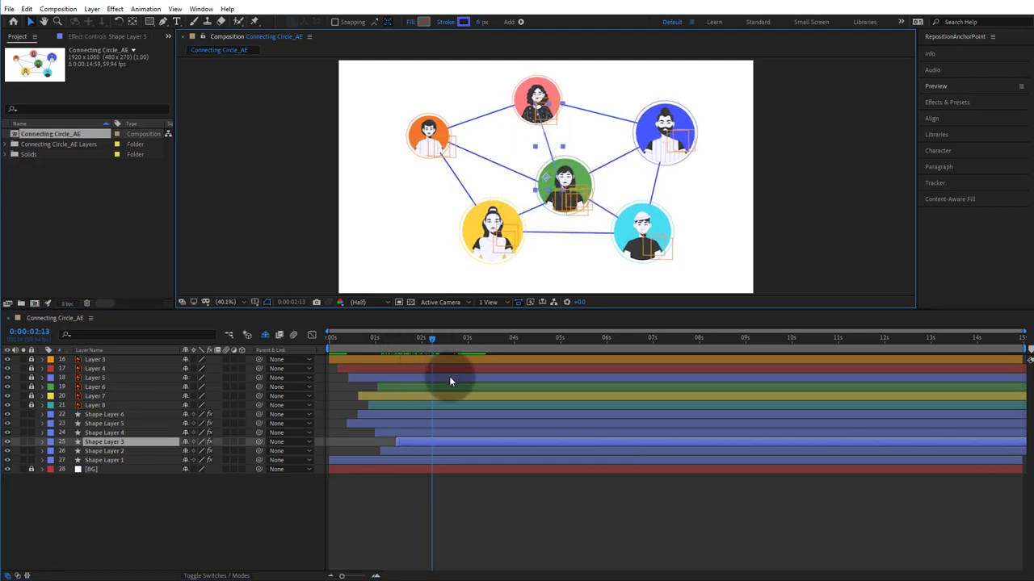
left_click(383, 493)
left_click(331, 338)
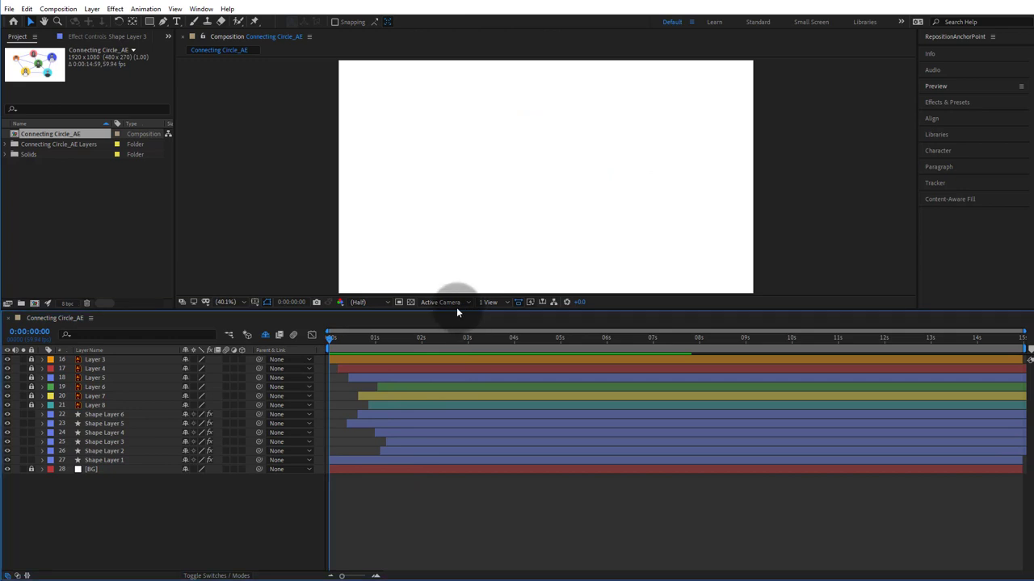
Step: Enlarge the Composition panel and play the finished avatars-and-lines animation
left_click_drag(462, 310, 446, 406)
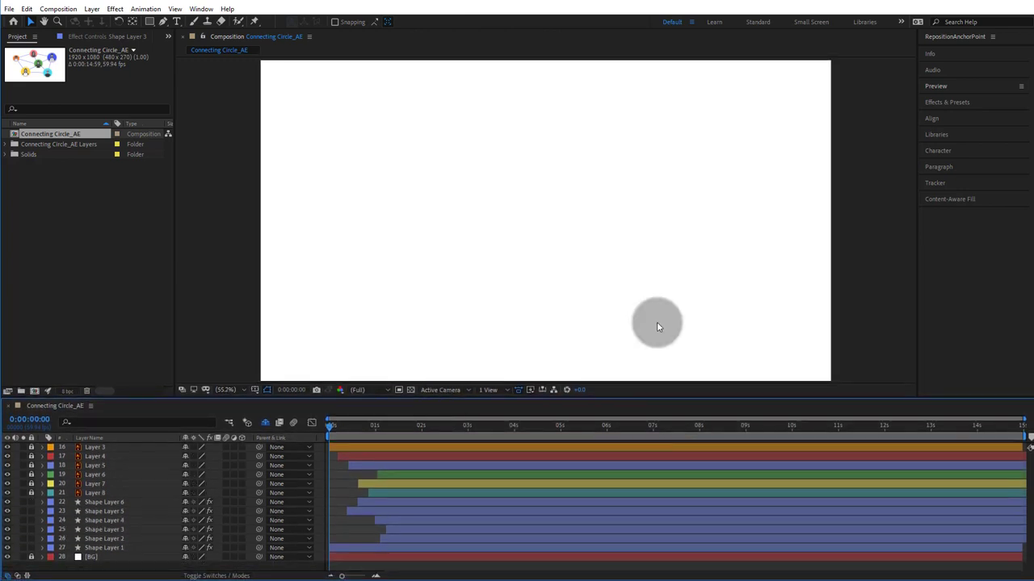
key("space")
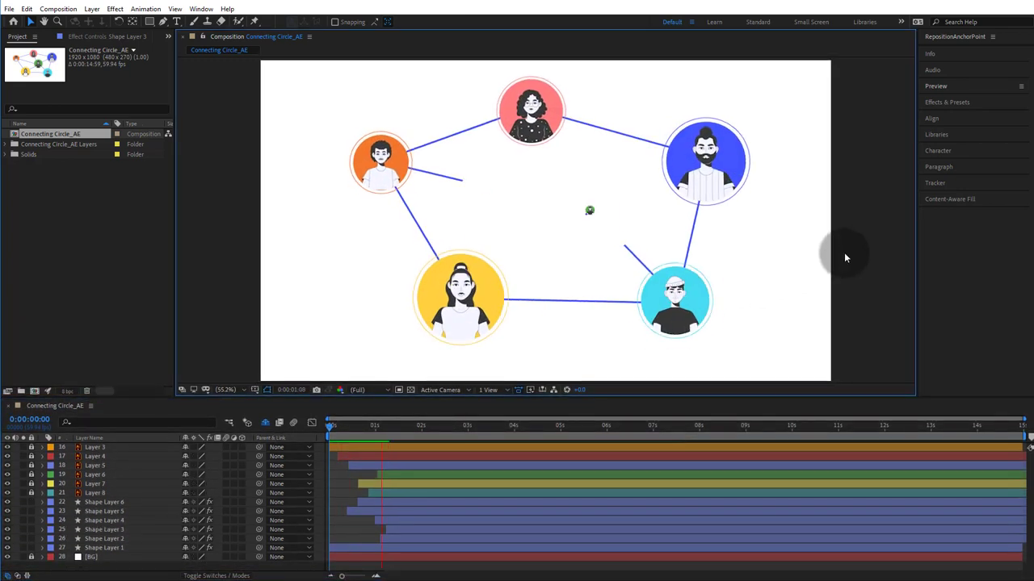